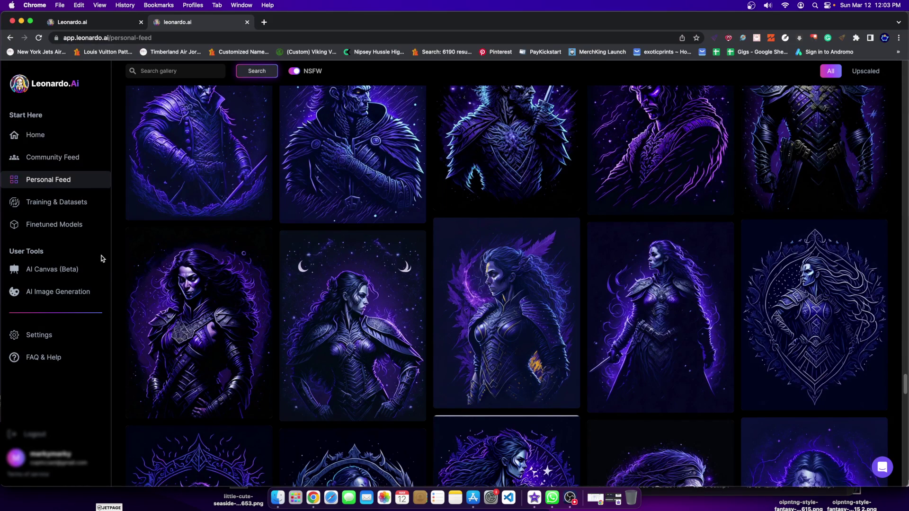
Browse the personal feed's generated shirt designs, from the viking warriors through the Lamborghini and Thanos images to the moon wolves.
{"action": "scroll", "coordinate": [196, 248], "scroll_direction": "down", "scroll_amount": 10}
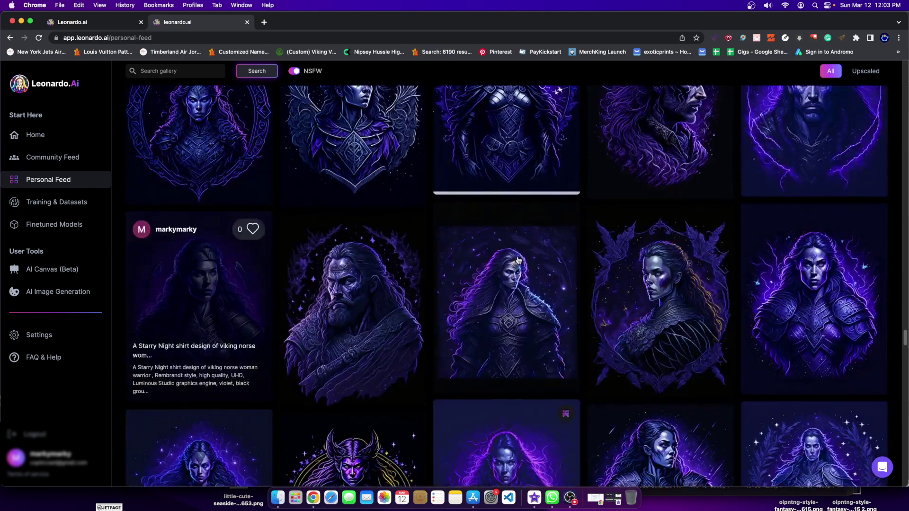
{"action": "scroll", "coordinate": [452, 318], "scroll_direction": "down", "scroll_amount": 10}
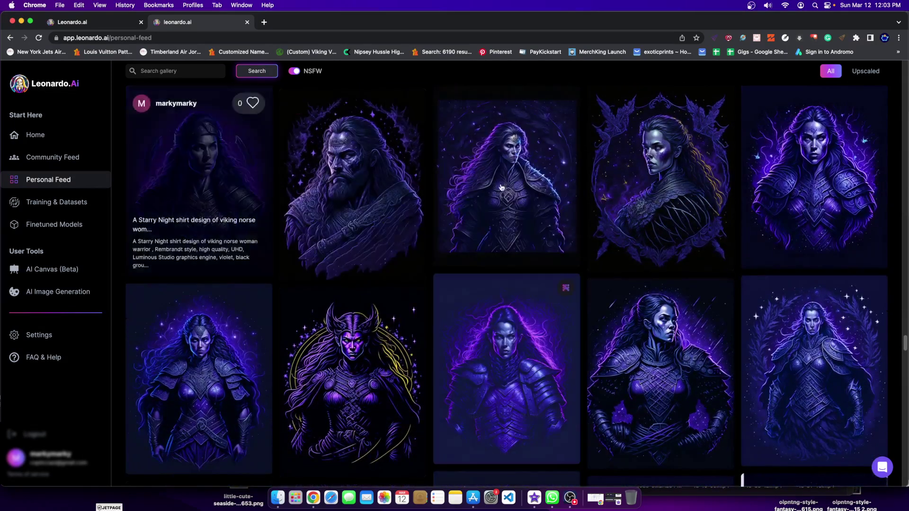
{"action": "scroll", "coordinate": [349, 143], "scroll_direction": "up", "scroll_amount": 5}
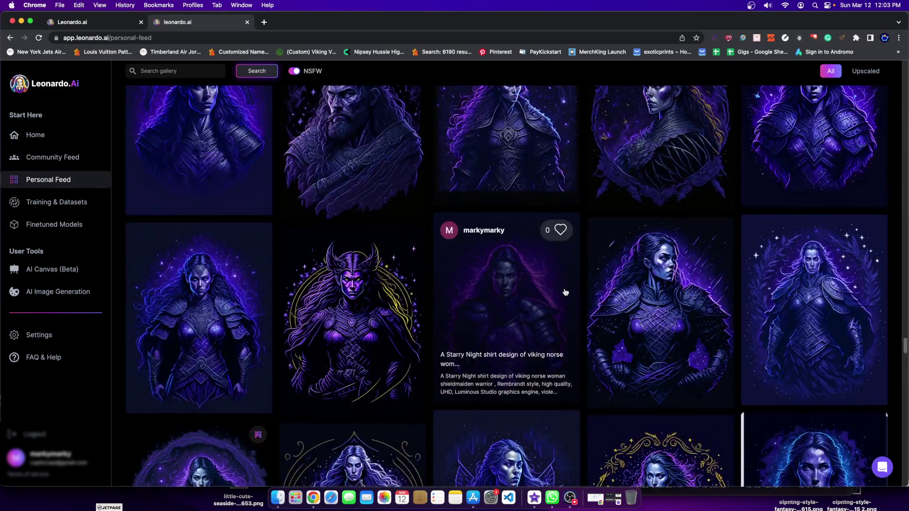
{"action": "left_click", "coordinate": [564, 289]}
{"action": "left_click", "coordinate": [761, 259]}
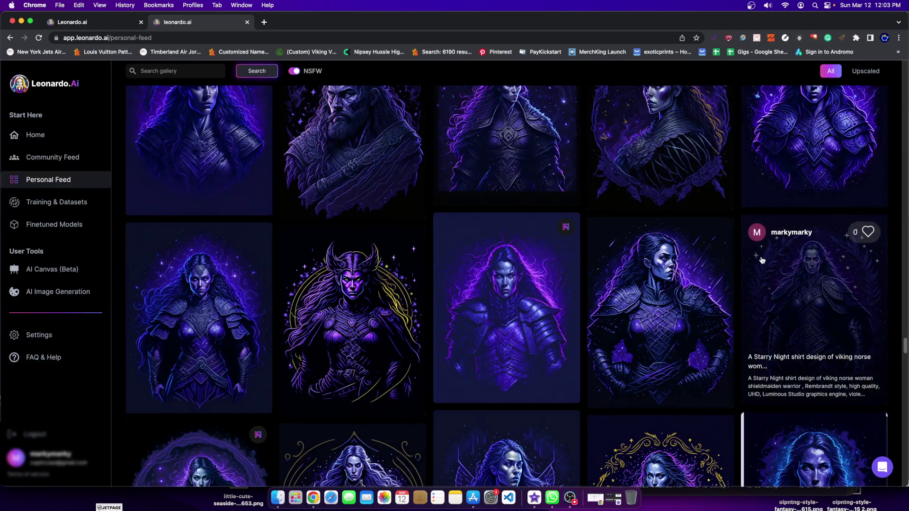
{"action": "scroll", "coordinate": [530, 280], "scroll_direction": "up", "scroll_amount": 15}
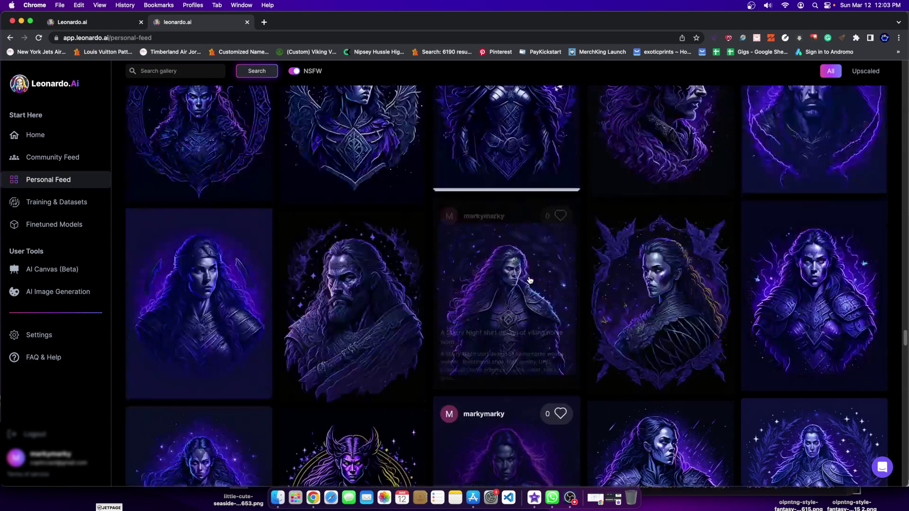
{"action": "scroll", "coordinate": [530, 275], "scroll_direction": "up", "scroll_amount": 15}
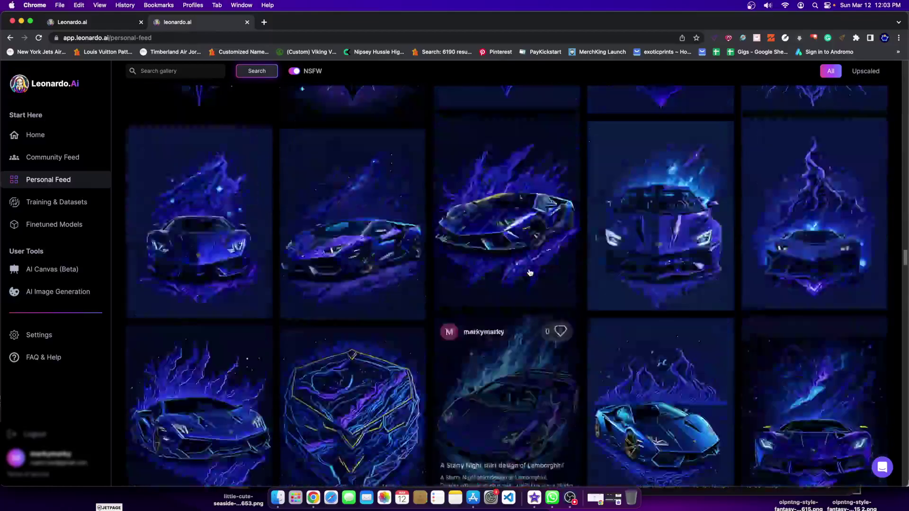
{"action": "scroll", "coordinate": [547, 264], "scroll_direction": "up", "scroll_amount": 15}
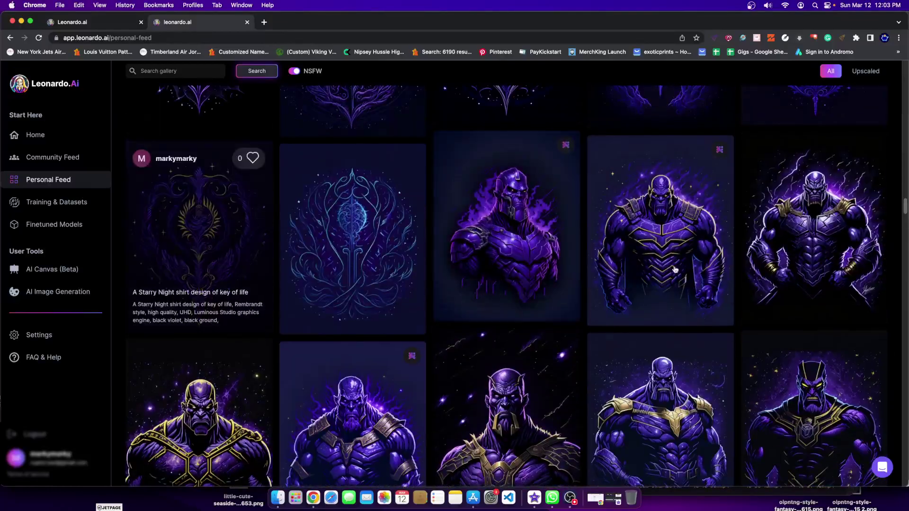
{"action": "scroll", "coordinate": [519, 309], "scroll_direction": "up", "scroll_amount": 10}
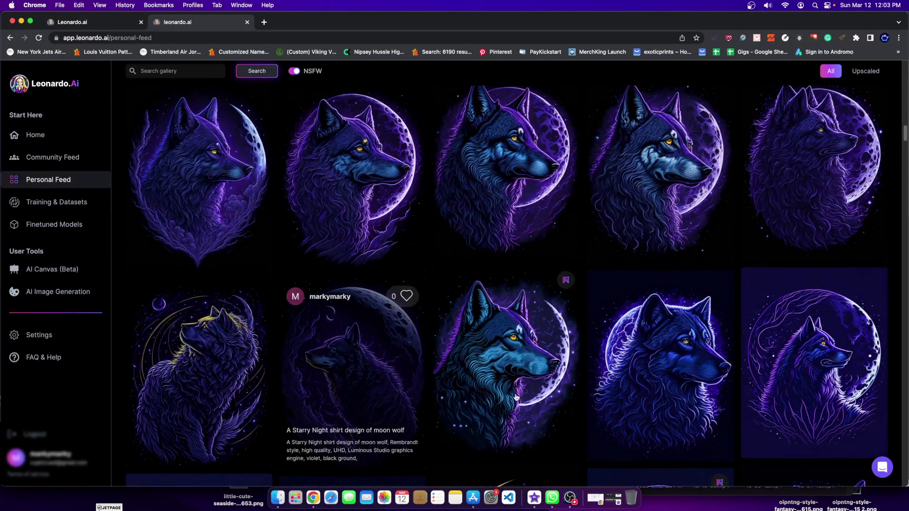
View the prompt details and generation settings of the upscaled blue moon wolf with the crescent moon, and return to the feed.
{"action": "scroll", "coordinate": [442, 318], "scroll_direction": "down", "scroll_amount": 3}
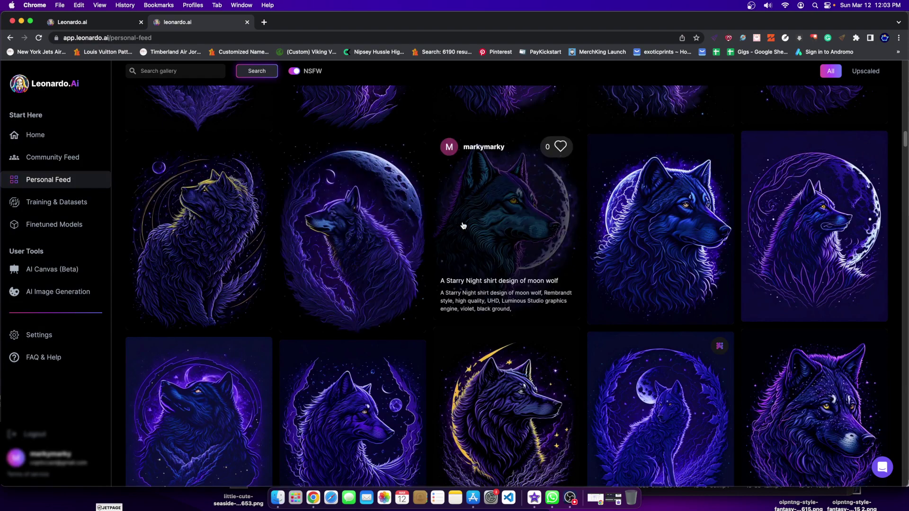
{"action": "left_click", "coordinate": [504, 228]}
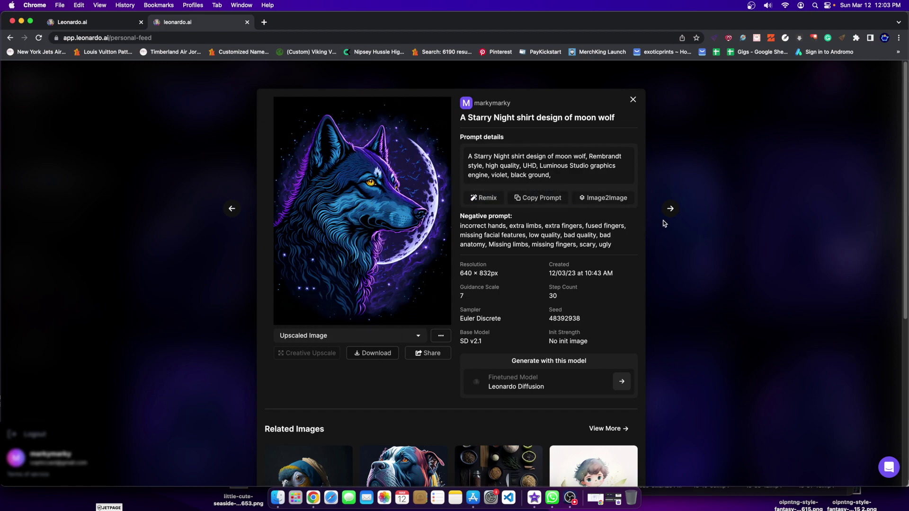
{"action": "left_click", "coordinate": [703, 198]}
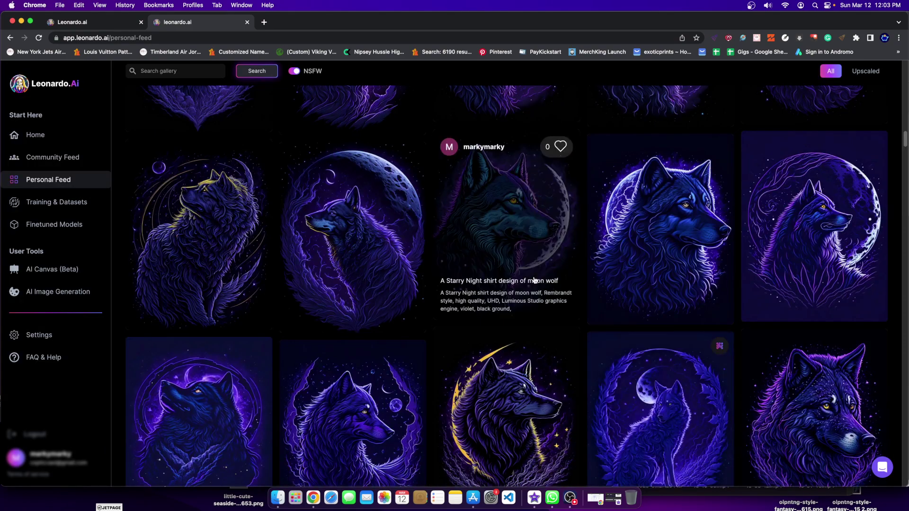
Compare the moon wolf and crescent moon designs around the upscaled blue wolf in the personal feed.
{"action": "scroll", "coordinate": [461, 284], "scroll_direction": "down", "scroll_amount": 5}
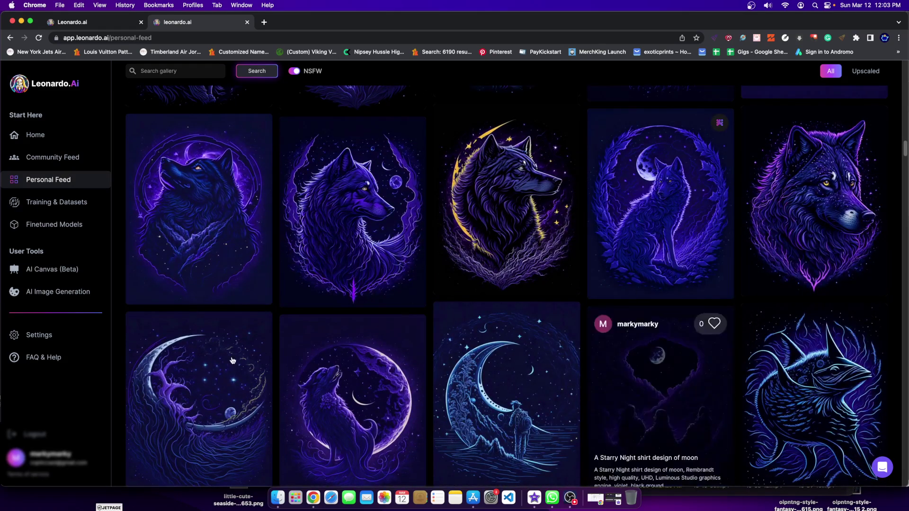
{"action": "scroll", "coordinate": [436, 379], "scroll_direction": "down", "scroll_amount": 2}
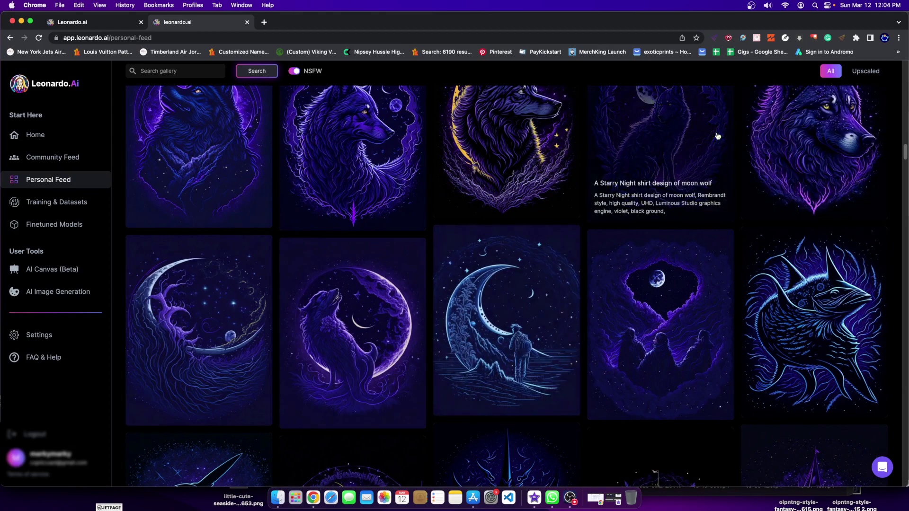
{"action": "scroll", "coordinate": [634, 213], "scroll_direction": "down", "scroll_amount": 2}
{"action": "scroll", "coordinate": [793, 251], "scroll_direction": "up", "scroll_amount": 5}
{"action": "scroll", "coordinate": [793, 252], "scroll_direction": "down", "scroll_amount": 1}
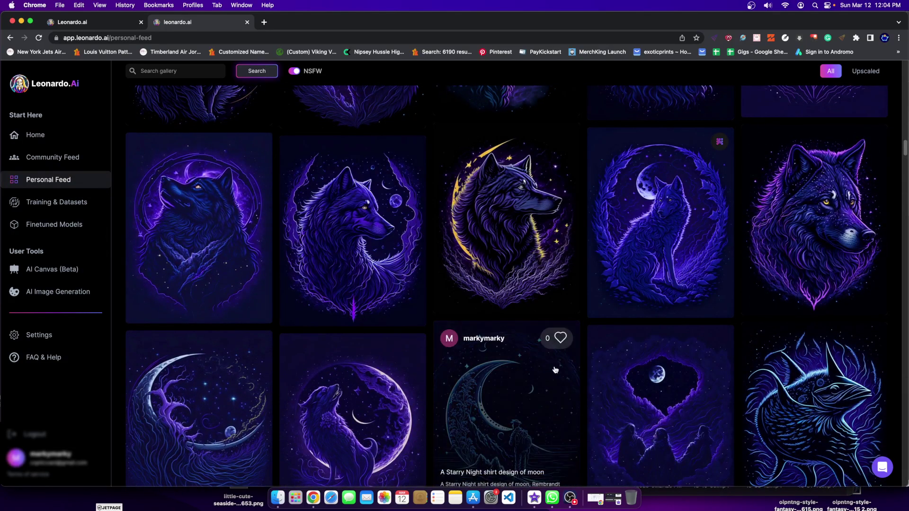
{"action": "scroll", "coordinate": [219, 250], "scroll_direction": "down", "scroll_amount": 2}
{"action": "scroll", "coordinate": [502, 308], "scroll_direction": "up", "scroll_amount": 5}
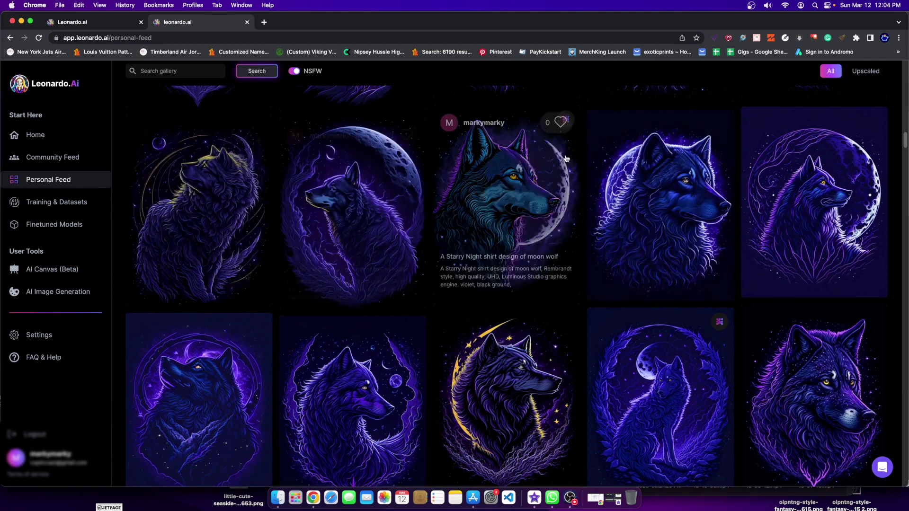
Open the blue moon wolf's details, show its Original Image version and inspect it enlarged.
{"action": "left_click", "coordinate": [523, 183]}
{"action": "left_click", "coordinate": [341, 335]}
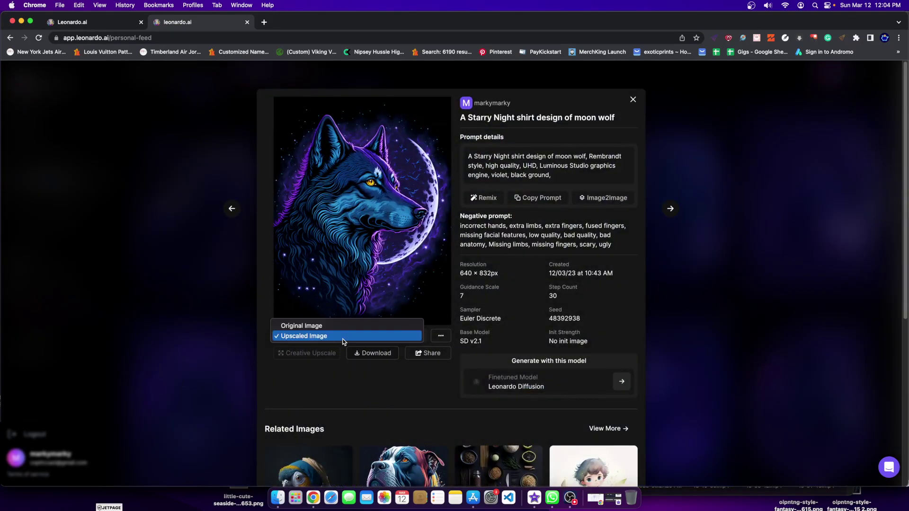
{"action": "left_click", "coordinate": [322, 325]}
{"action": "left_click", "coordinate": [402, 216]}
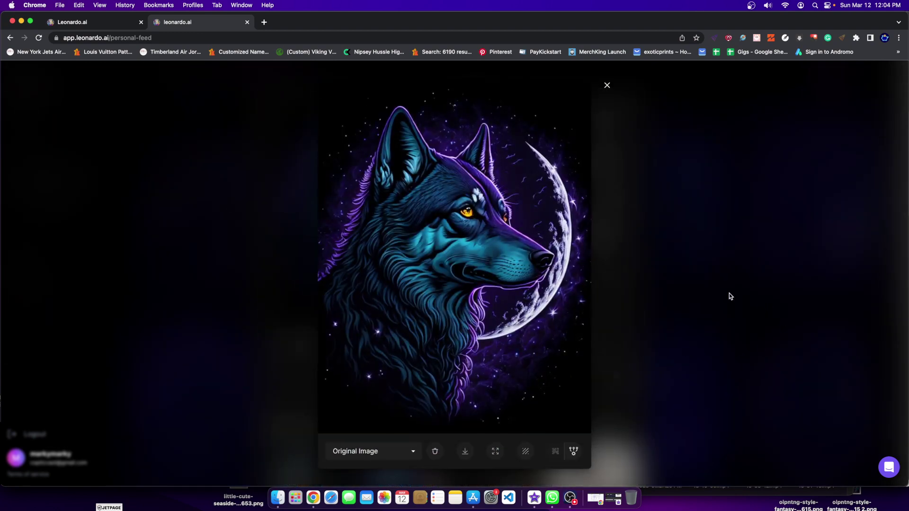
{"action": "left_click", "coordinate": [702, 212]}
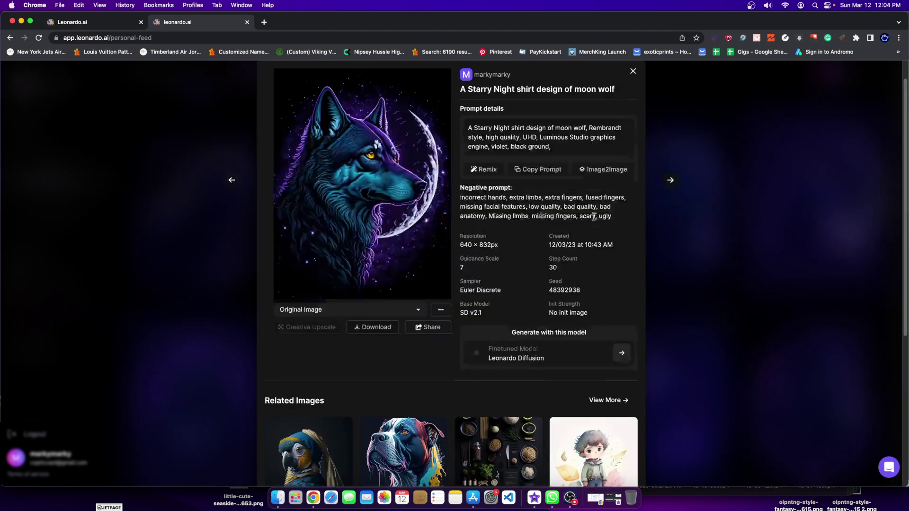
Switch the blue moon wolf to the Upscaled Image, inspect it enlarged, and close its details.
{"action": "left_click", "coordinate": [324, 309]}
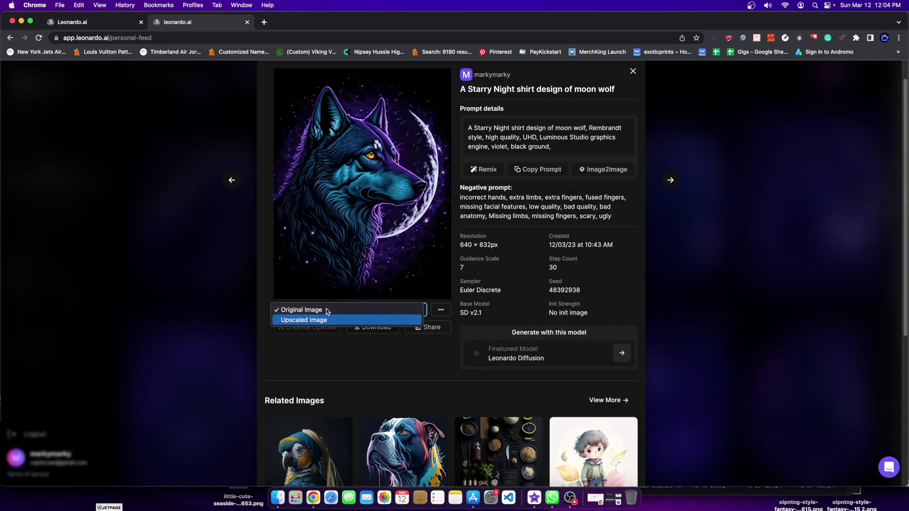
{"action": "left_click", "coordinate": [327, 320]}
{"action": "left_click", "coordinate": [351, 199]}
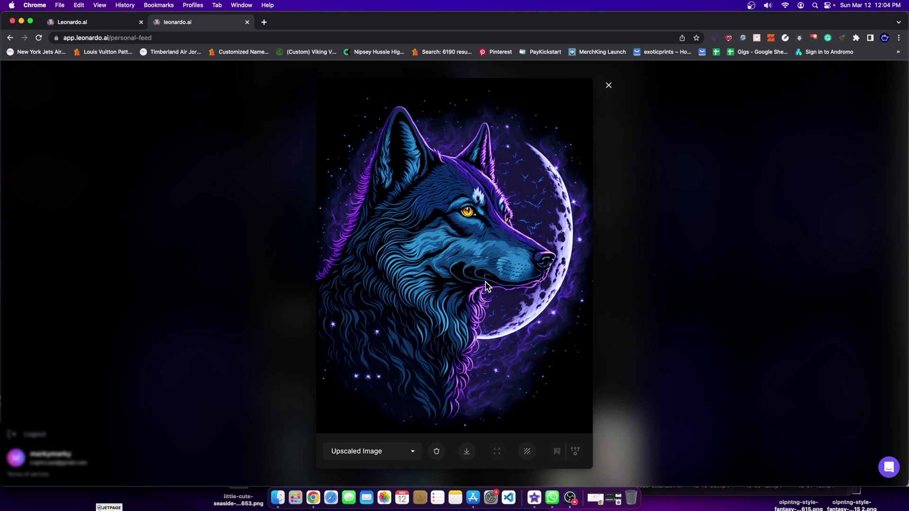
{"action": "left_click", "coordinate": [739, 306]}
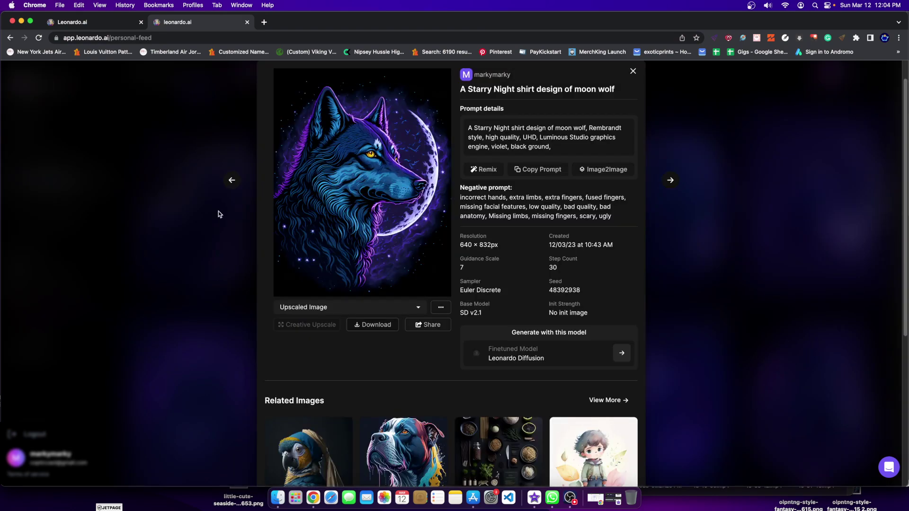
{"action": "left_click", "coordinate": [216, 173]}
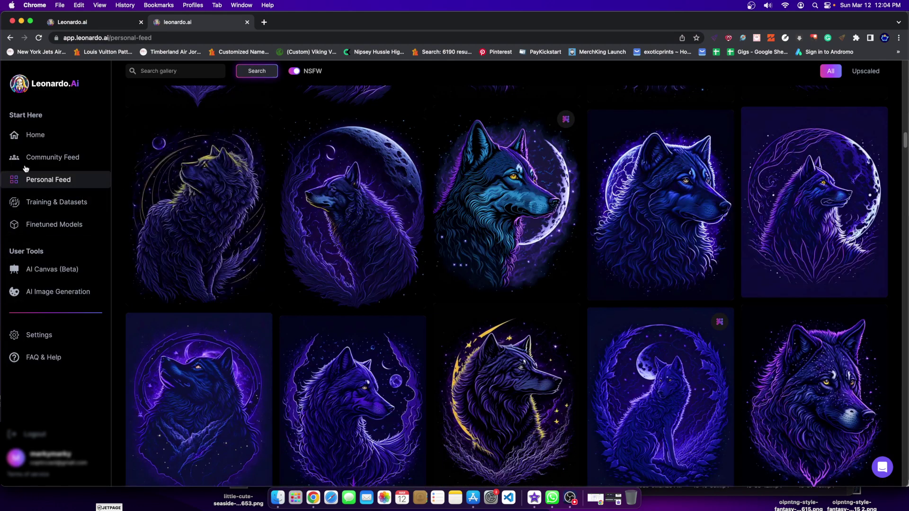
Examine the moon wolf variations in the rows around and above the blue wolf in the personal feed.
{"action": "mouse_move", "coordinate": [498, 194]}
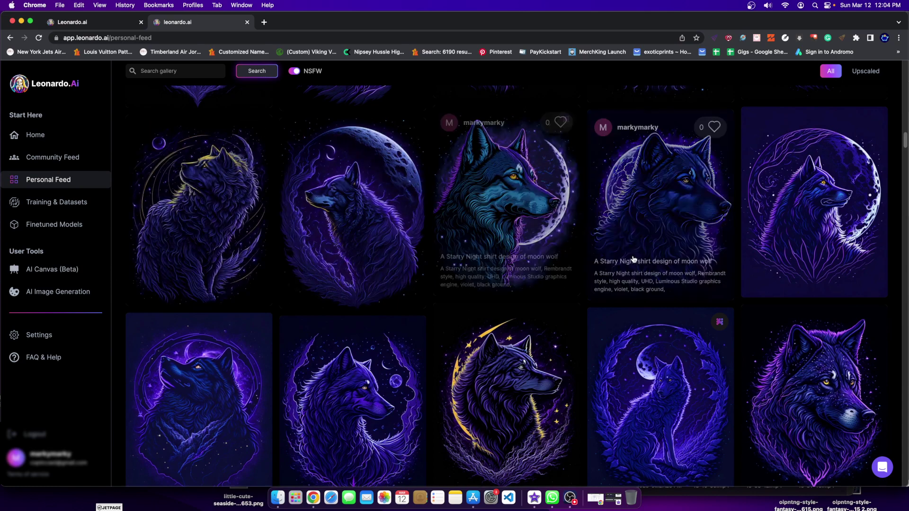
{"action": "scroll", "coordinate": [473, 296], "scroll_direction": "up", "scroll_amount": 1}
{"action": "mouse_move", "coordinate": [469, 325]}
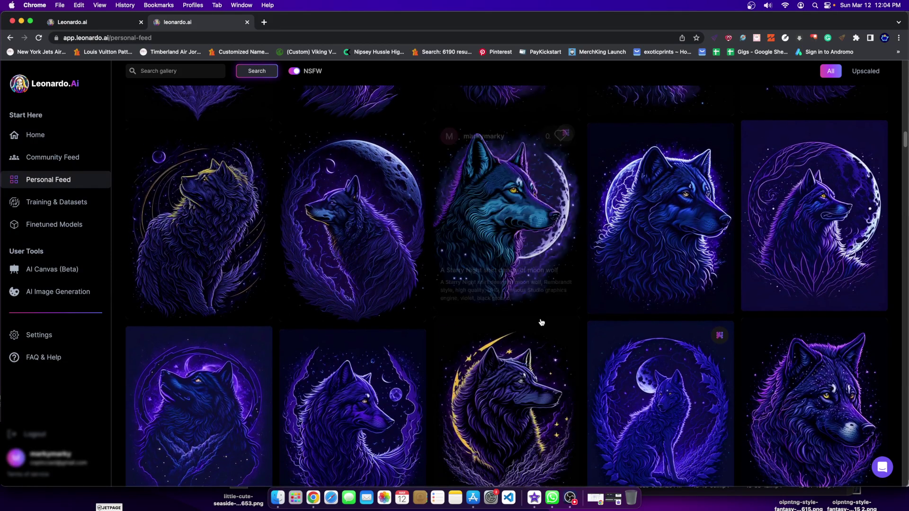
{"action": "scroll", "coordinate": [542, 322], "scroll_direction": "up", "scroll_amount": 1}
{"action": "scroll", "coordinate": [536, 322], "scroll_direction": "up", "scroll_amount": 5}
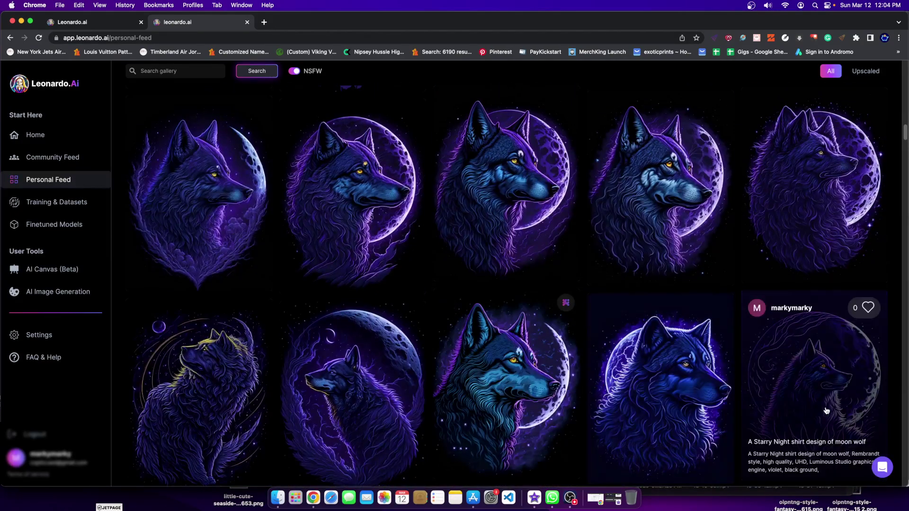
{"action": "scroll", "coordinate": [521, 308], "scroll_direction": "down", "scroll_amount": 5}
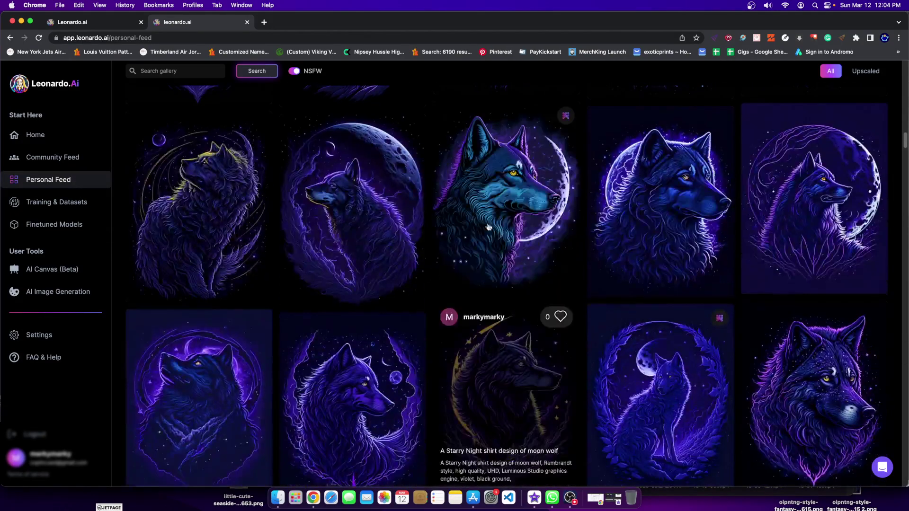
{"action": "scroll", "coordinate": [494, 203], "scroll_direction": "up", "scroll_amount": 3}
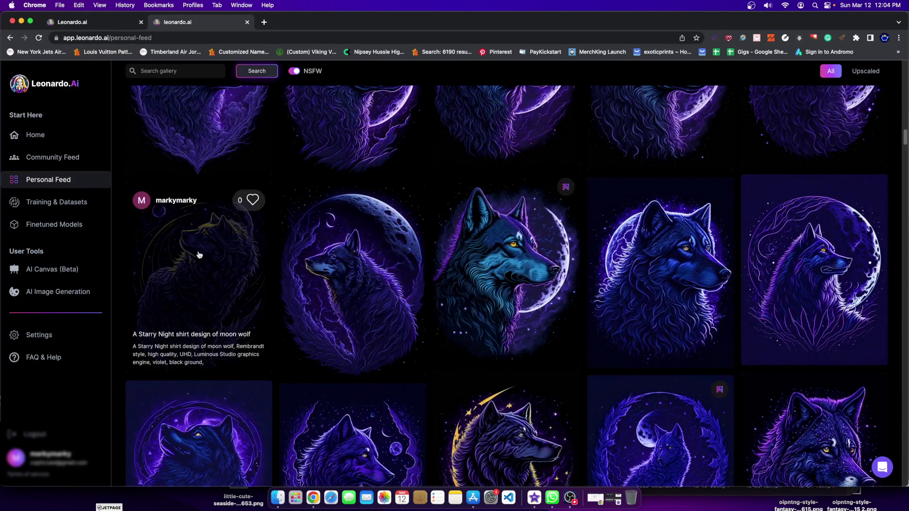
{"action": "scroll", "coordinate": [346, 277], "scroll_direction": "up", "scroll_amount": 2}
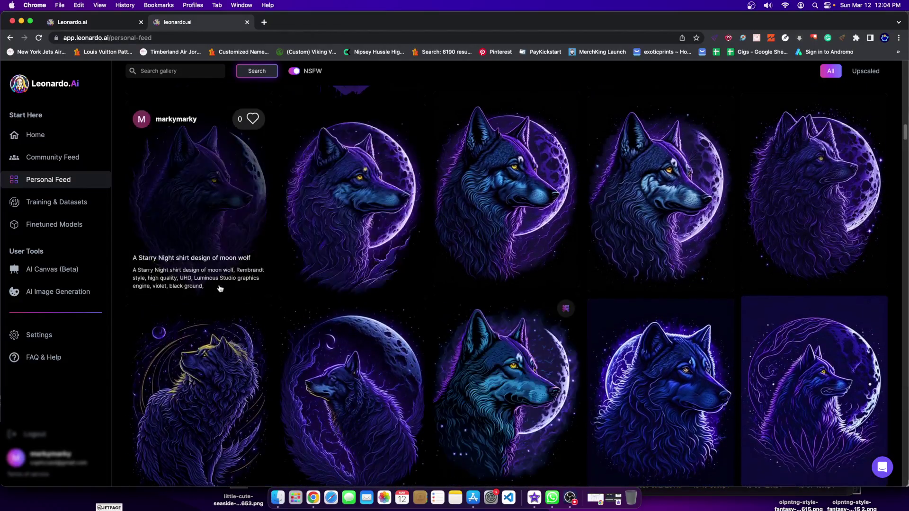
{"action": "scroll", "coordinate": [450, 331], "scroll_direction": "up", "scroll_amount": 6}
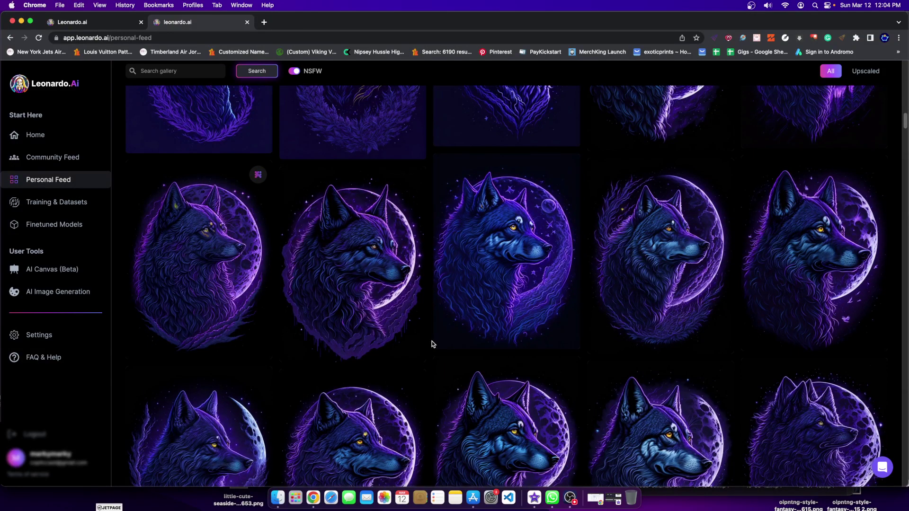
Open the upscaled purple full-moon wolf, show its Original Image enlarged for comparison, and close its details.
{"action": "left_click", "coordinate": [221, 289]}
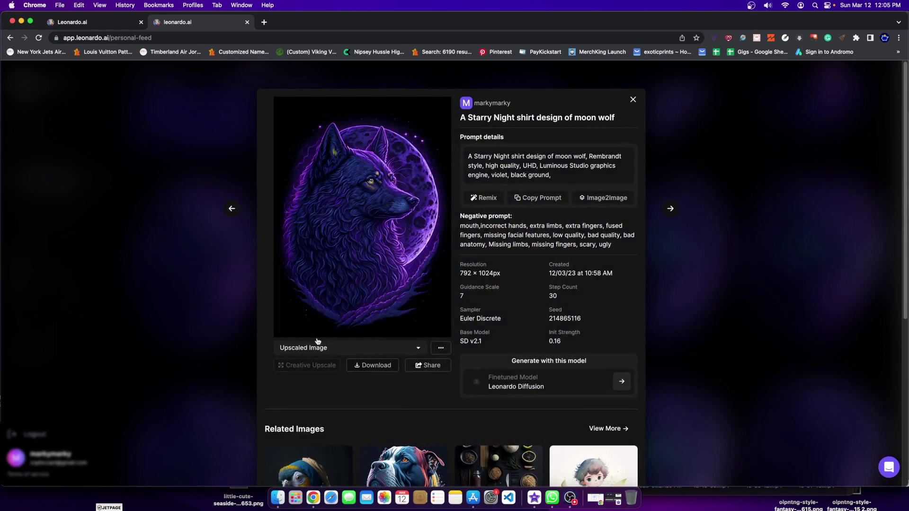
{"action": "left_click", "coordinate": [318, 341]}
{"action": "left_click", "coordinate": [312, 339]}
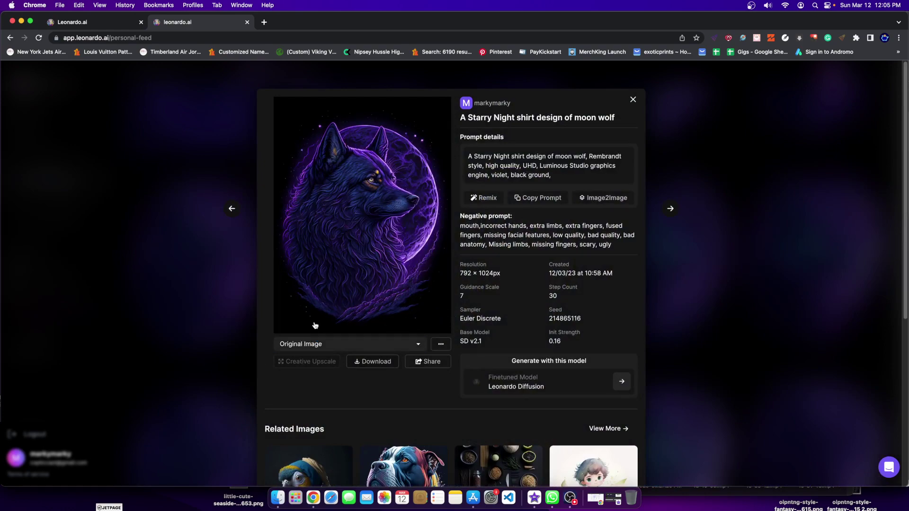
{"action": "left_click", "coordinate": [377, 256]}
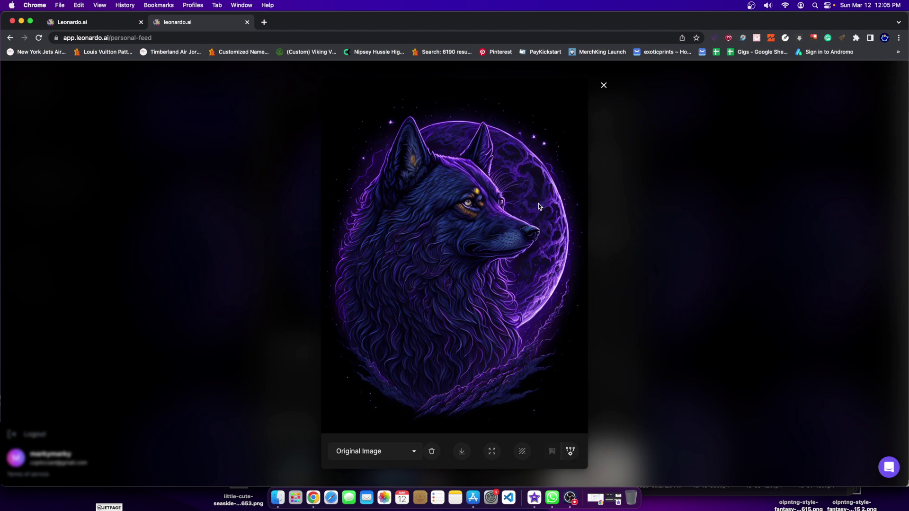
{"action": "left_click", "coordinate": [635, 219]}
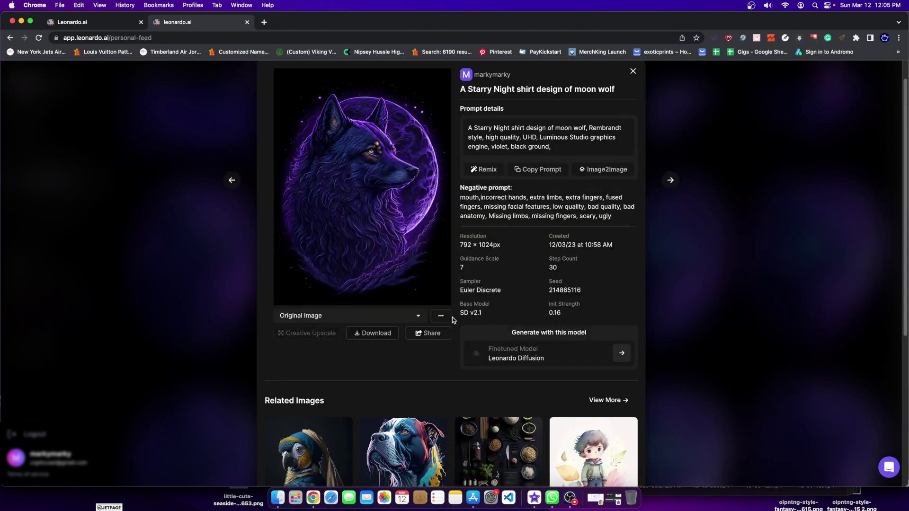
{"action": "left_click", "coordinate": [734, 233]}
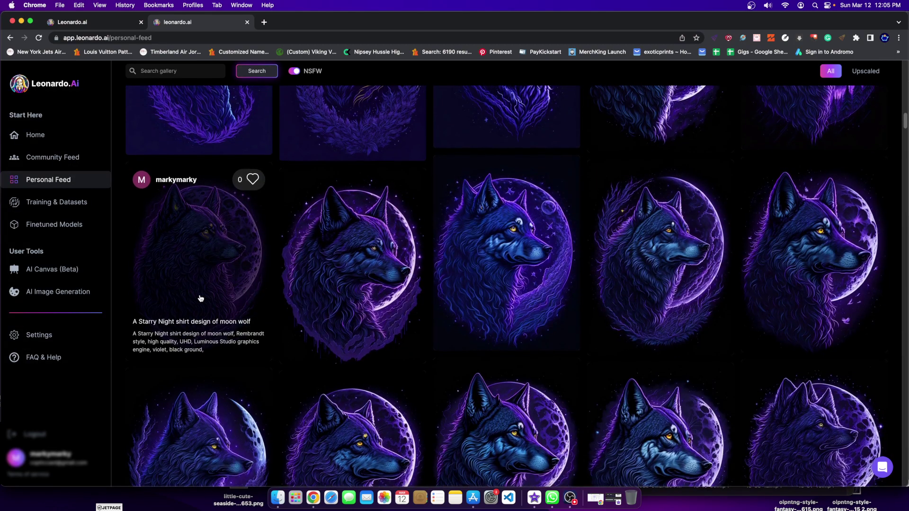
Open the details of the moon tiger sitting before an orange crescent moon, inspect its image enlarged, and close the details.
{"action": "scroll", "coordinate": [198, 283], "scroll_direction": "up", "scroll_amount": 2}
{"action": "scroll", "coordinate": [198, 283], "scroll_direction": "up", "scroll_amount": 4}
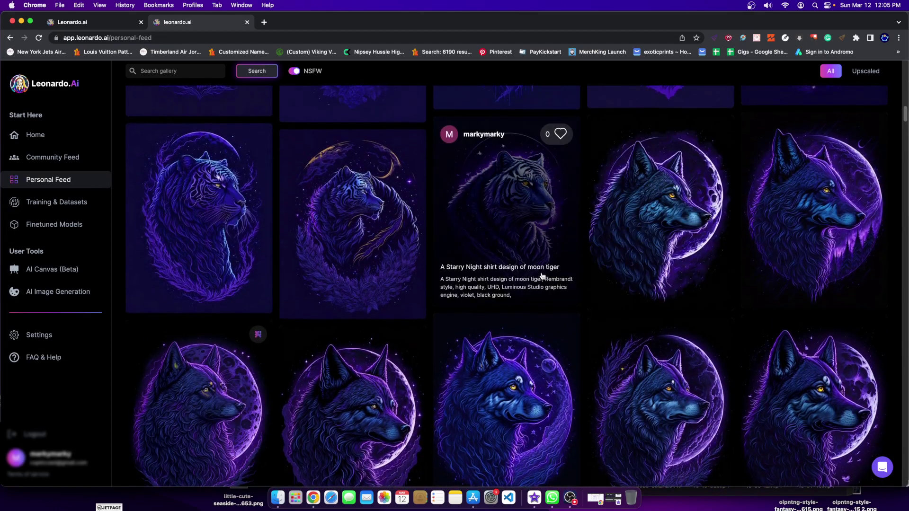
{"action": "scroll", "coordinate": [330, 386], "scroll_direction": "up", "scroll_amount": 2}
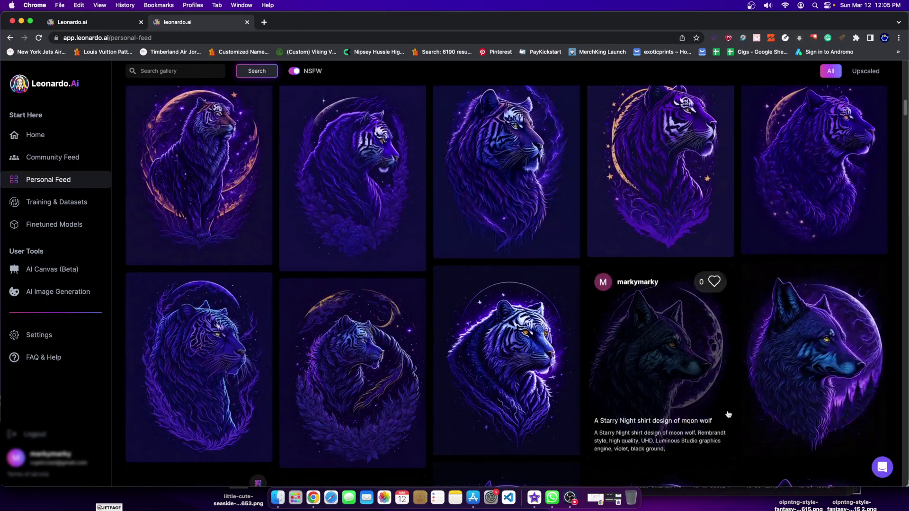
{"action": "scroll", "coordinate": [528, 299], "scroll_direction": "up", "scroll_amount": 4}
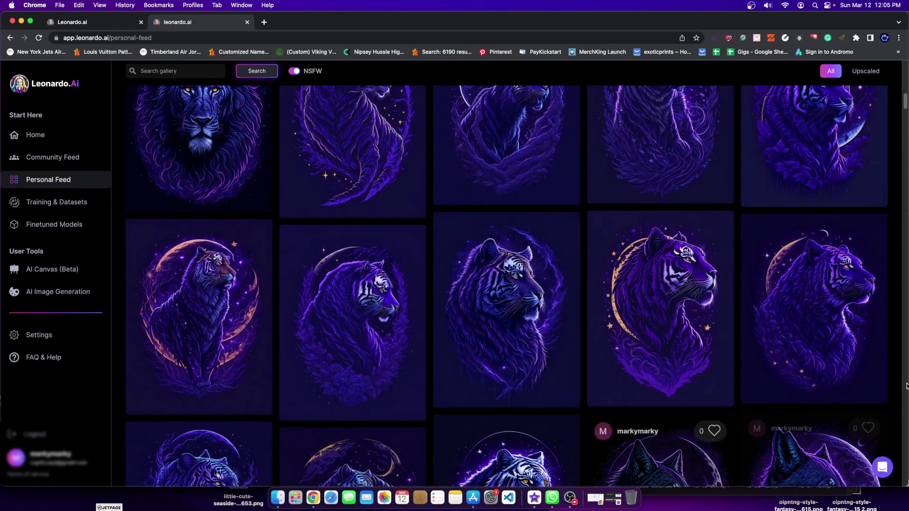
{"action": "scroll", "coordinate": [327, 264], "scroll_direction": "up", "scroll_amount": 2}
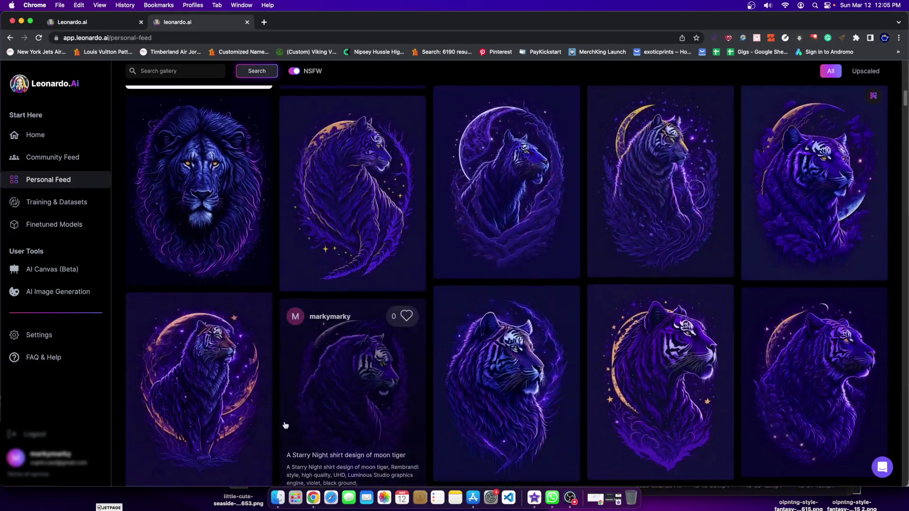
{"action": "left_click", "coordinate": [223, 426]}
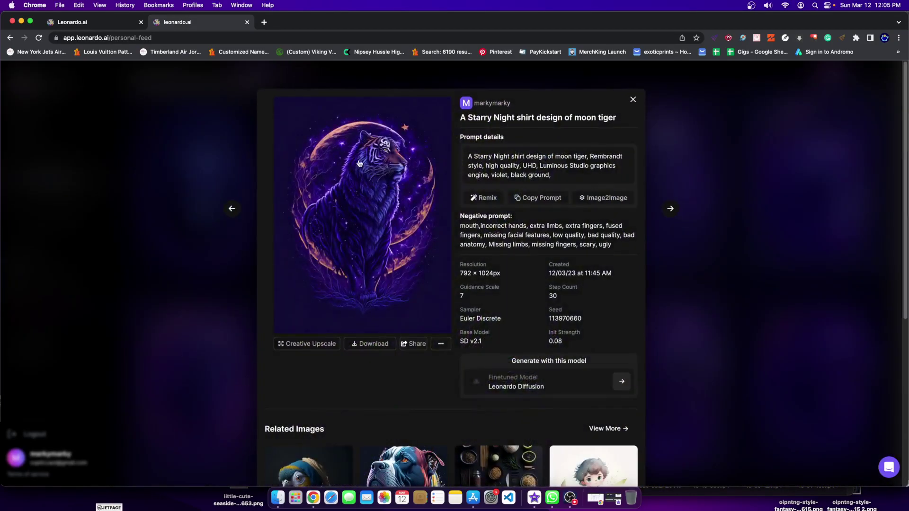
{"action": "left_click", "coordinate": [356, 168]}
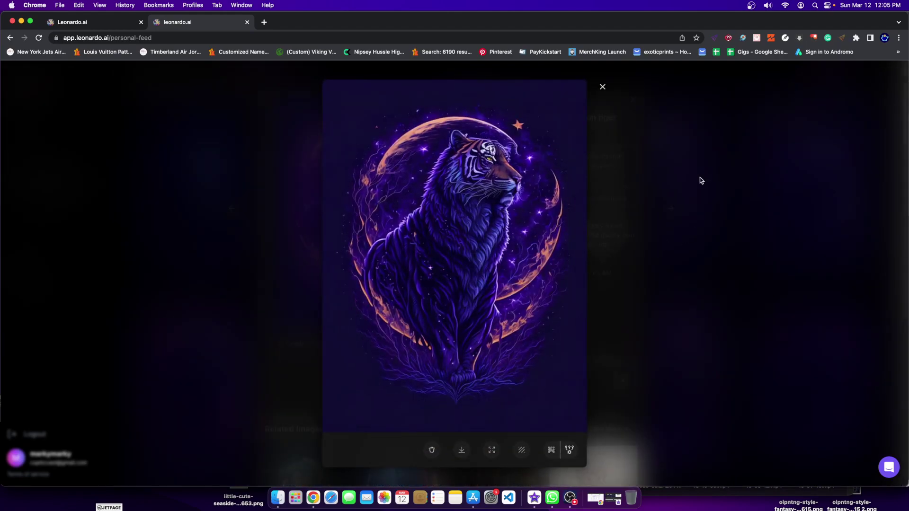
{"action": "scroll", "coordinate": [753, 191], "scroll_direction": "down", "scroll_amount": 1}
{"action": "left_click", "coordinate": [753, 191]}
Open the upscaled purple moon tiger with surrounding leaves, inspect it enlarged, and close its details.
{"action": "left_click", "coordinate": [825, 169]}
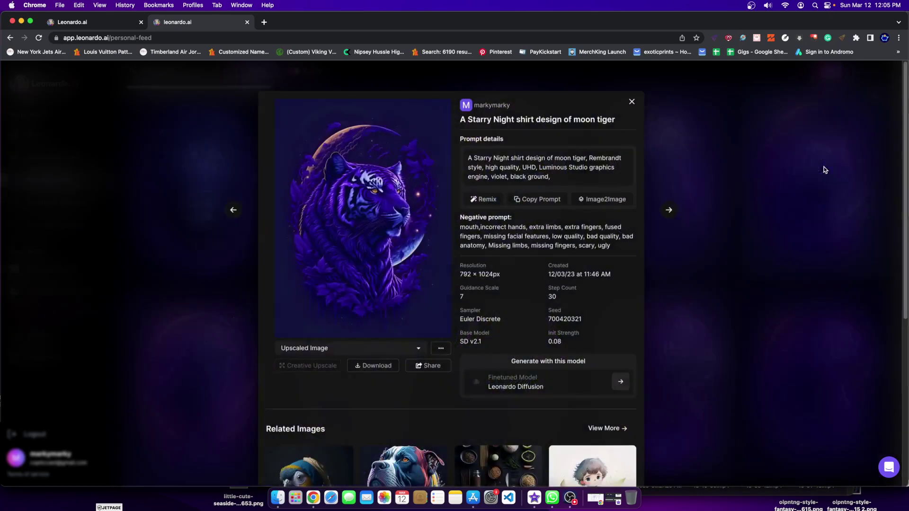
{"action": "left_click", "coordinate": [407, 284]}
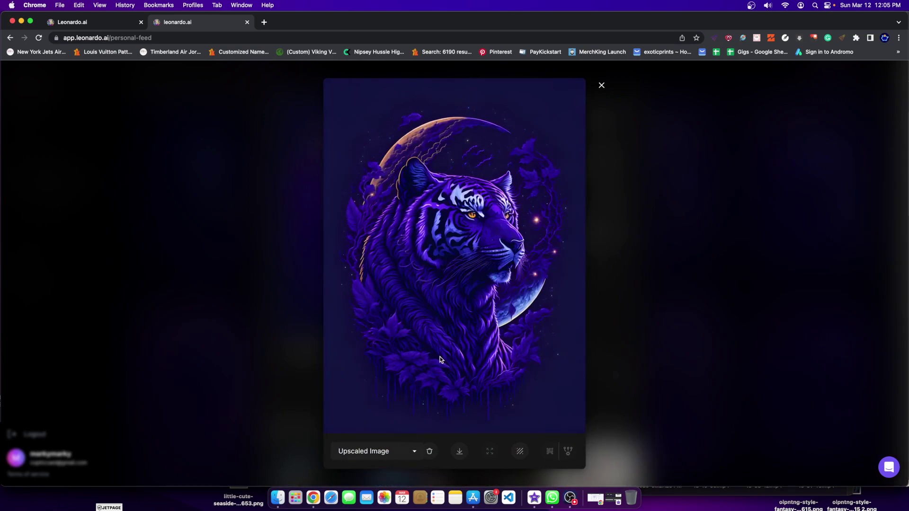
{"action": "left_click", "coordinate": [681, 266]}
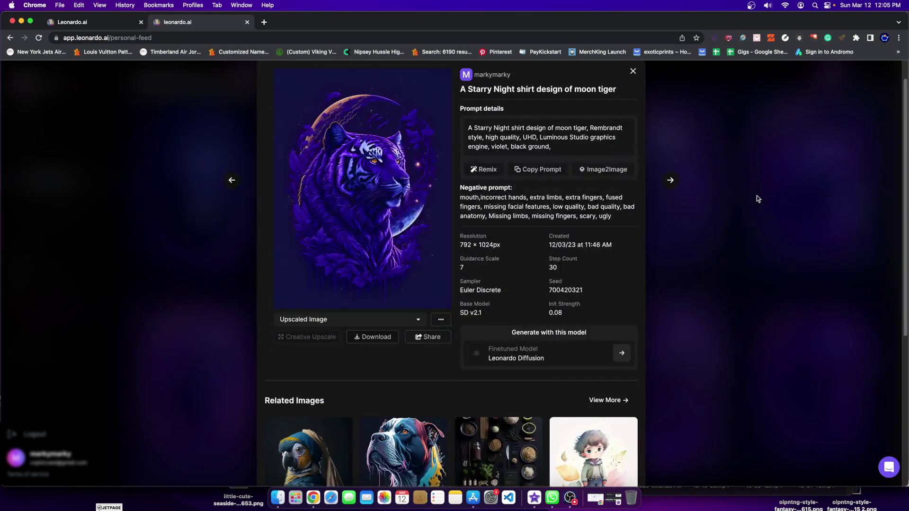
{"action": "left_click", "coordinate": [756, 195]}
View the details of three moon lion designs: the blue front-facing one, the one beside a moon, and the purple front-facing one.
{"action": "scroll", "coordinate": [517, 250], "scroll_direction": "up", "scroll_amount": 3}
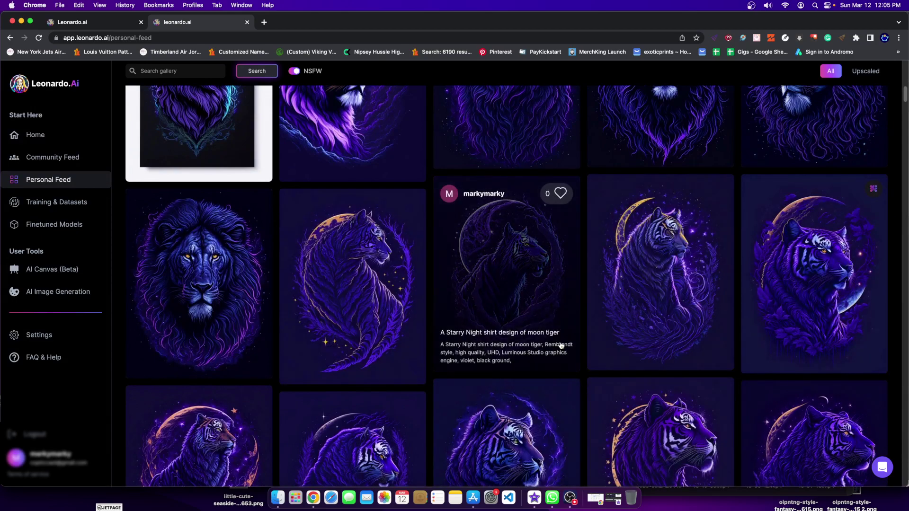
{"action": "scroll", "coordinate": [560, 346], "scroll_direction": "up", "scroll_amount": 5}
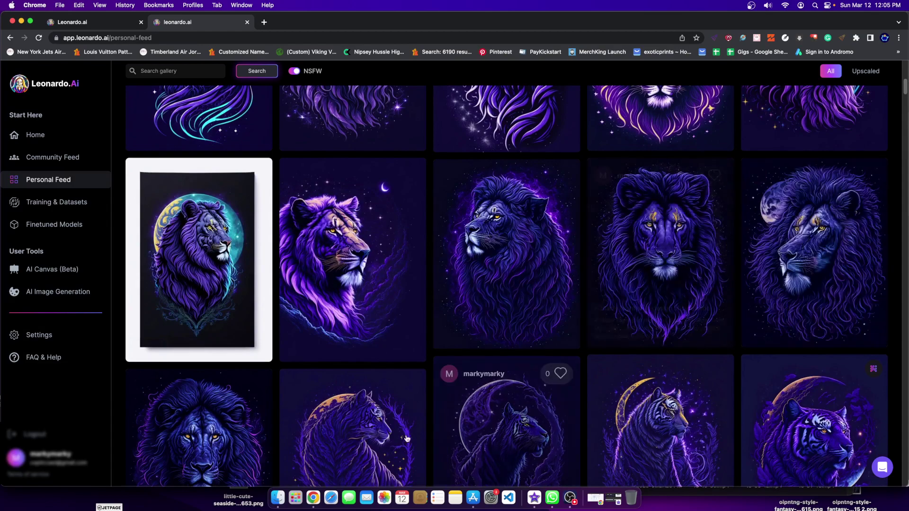
{"action": "scroll", "coordinate": [212, 433], "scroll_direction": "up", "scroll_amount": 1}
{"action": "left_click", "coordinate": [211, 433]}
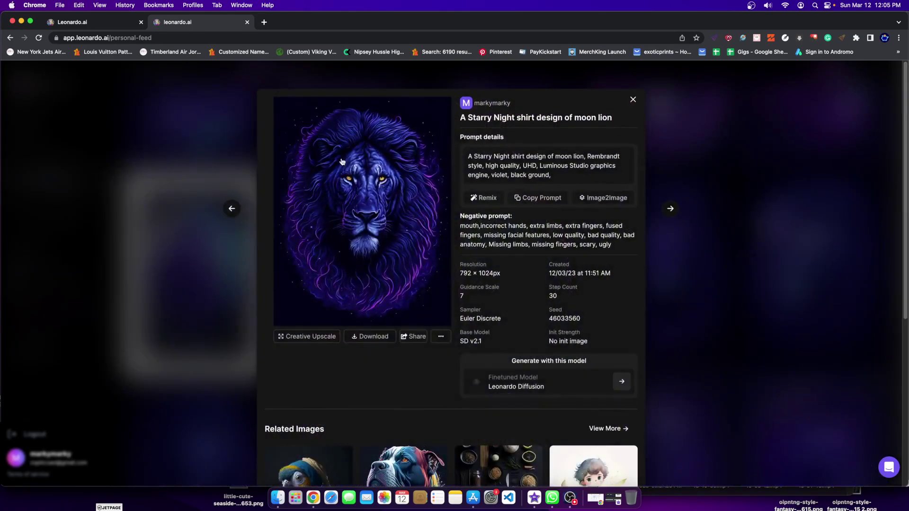
{"action": "left_click", "coordinate": [731, 279]}
{"action": "left_click", "coordinate": [743, 284]}
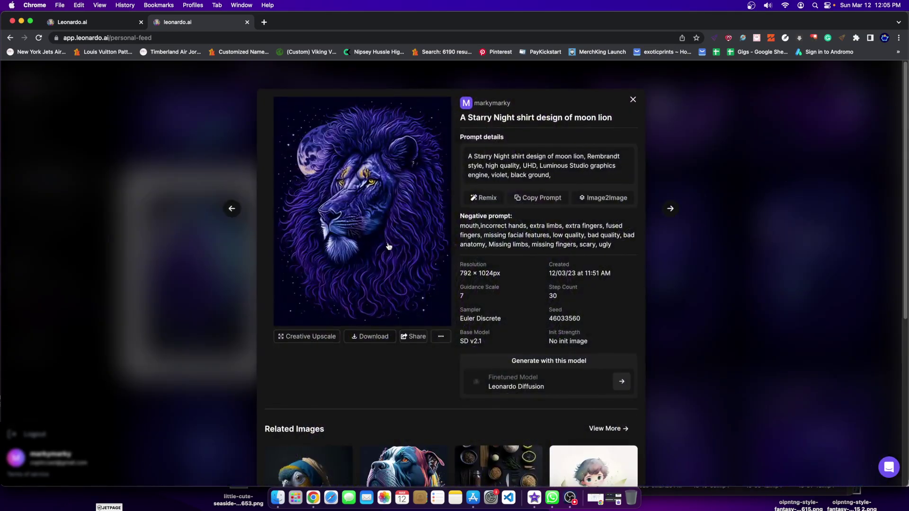
{"action": "left_click", "coordinate": [718, 289]}
{"action": "left_click", "coordinate": [718, 289]}
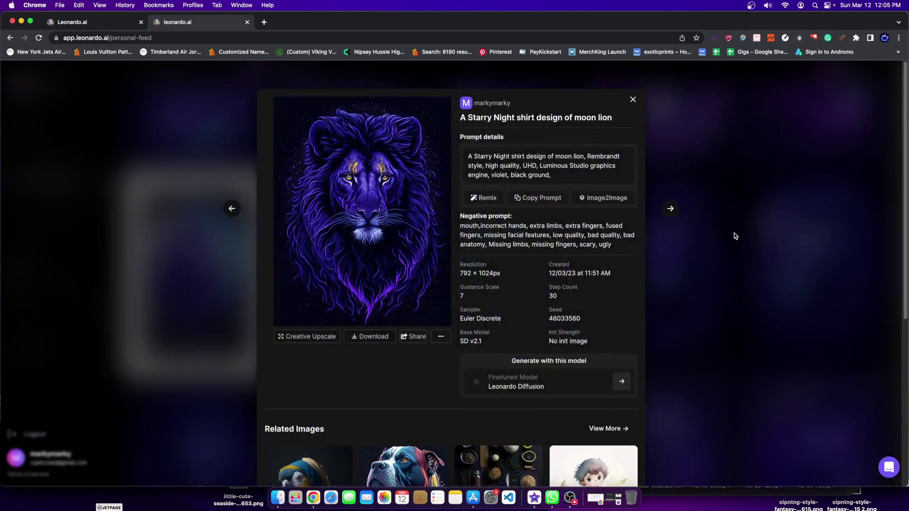
{"action": "left_click", "coordinate": [717, 289]}
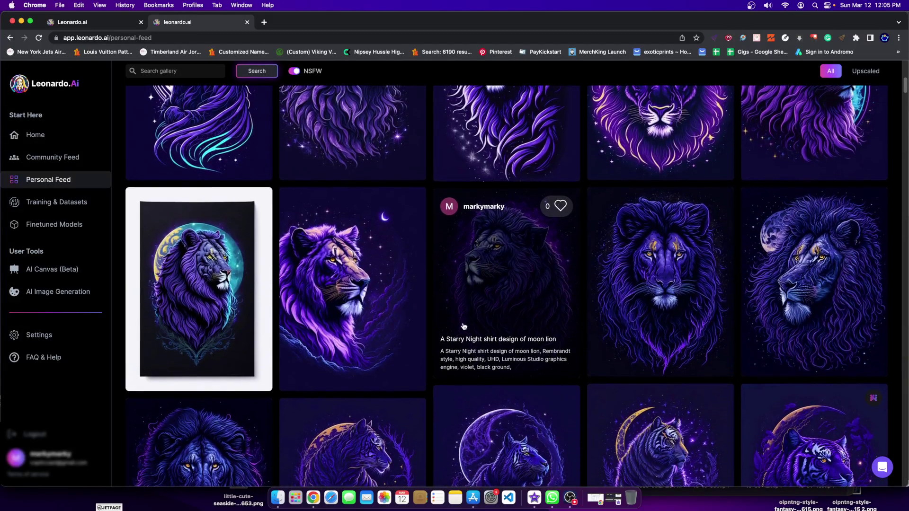
Check the details of the moon lion shown on a white-bordered poster, close them, and go back to the moon wolf designs.
{"action": "left_click", "coordinate": [337, 208]}
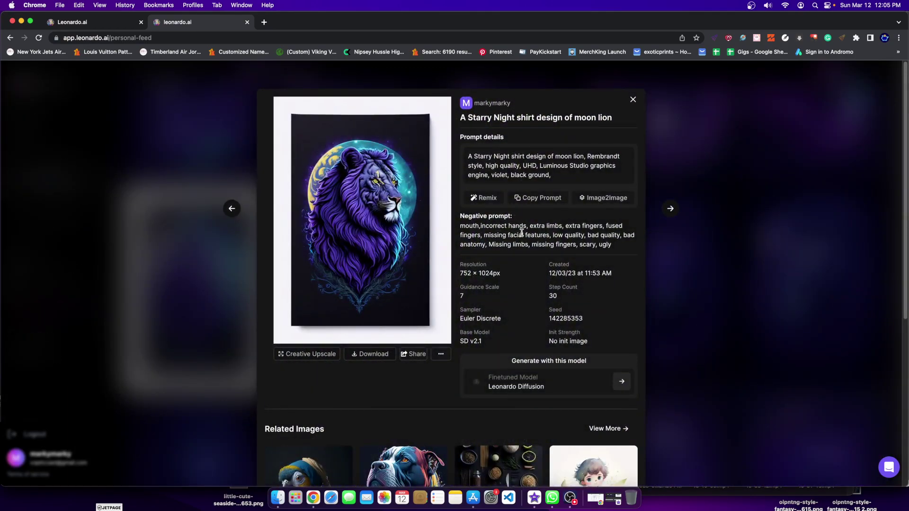
{"action": "left_click", "coordinate": [696, 270]}
{"action": "scroll", "coordinate": [526, 286], "scroll_direction": "down", "scroll_amount": 8}
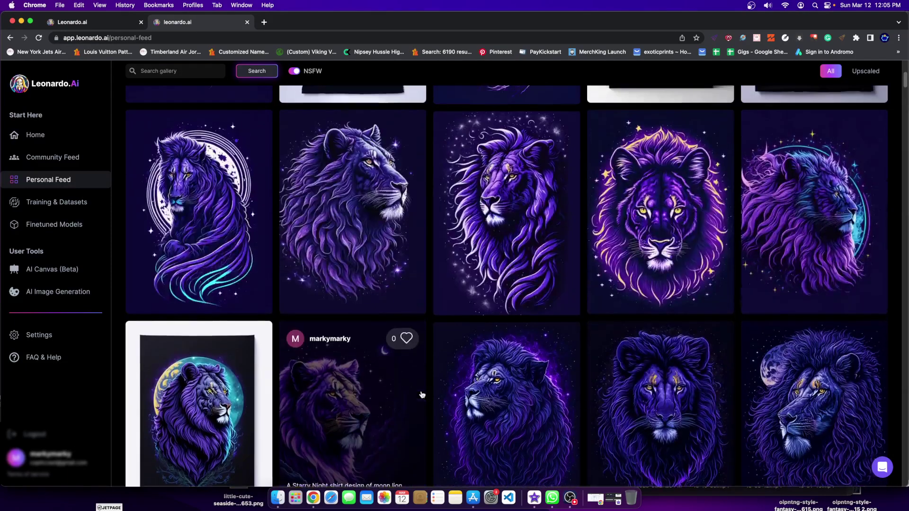
{"action": "scroll", "coordinate": [526, 286], "scroll_direction": "down", "scroll_amount": 5}
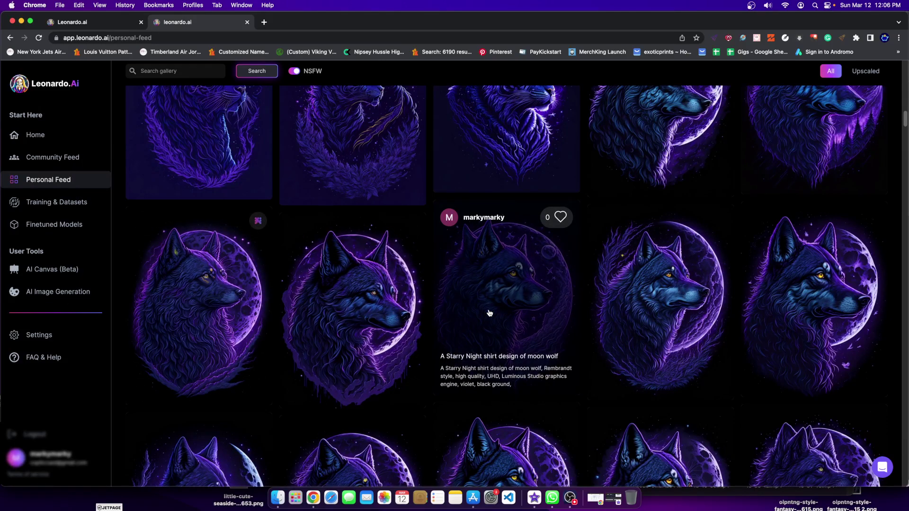
Open the AI image generation tool and set the input image mode to Image Prompt.
{"action": "left_click", "coordinate": [79, 293]}
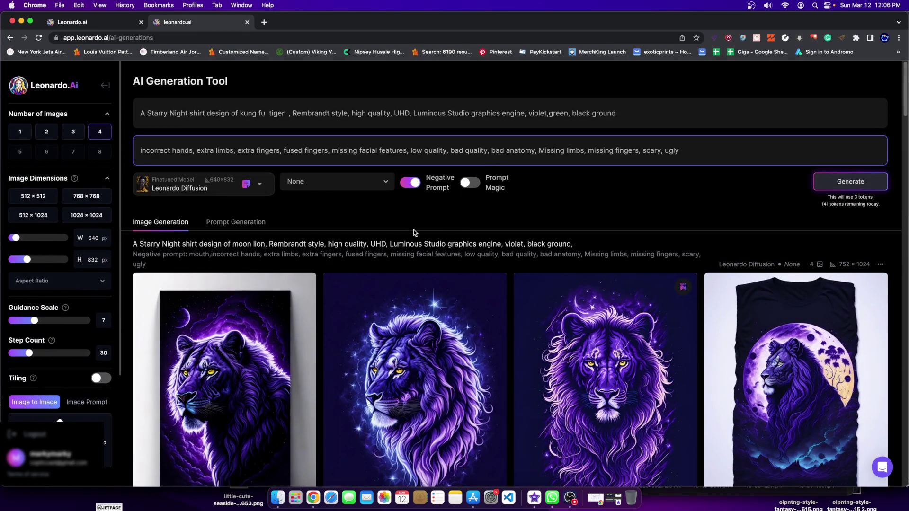
{"action": "left_click", "coordinate": [87, 402]}
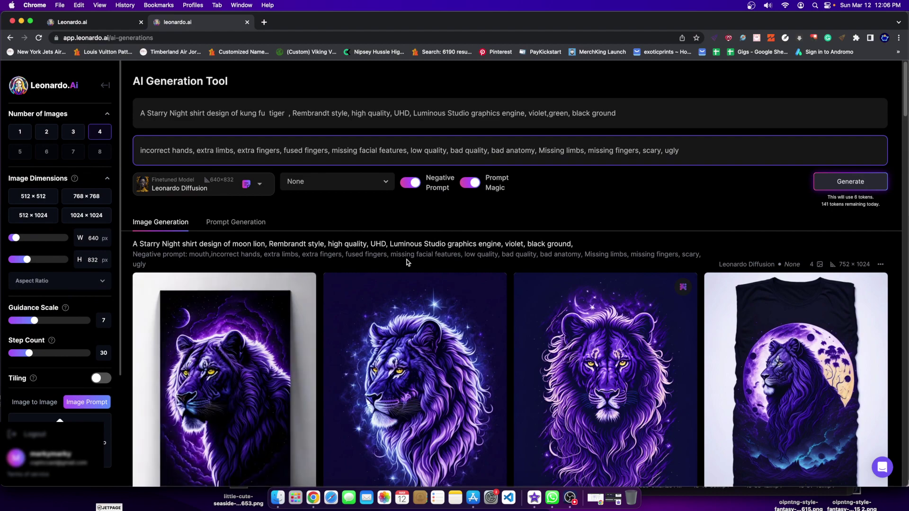
{"action": "scroll", "coordinate": [358, 322], "scroll_direction": "down", "scroll_amount": 4}
{"action": "scroll", "coordinate": [16, 374], "scroll_direction": "down", "scroll_amount": 3}
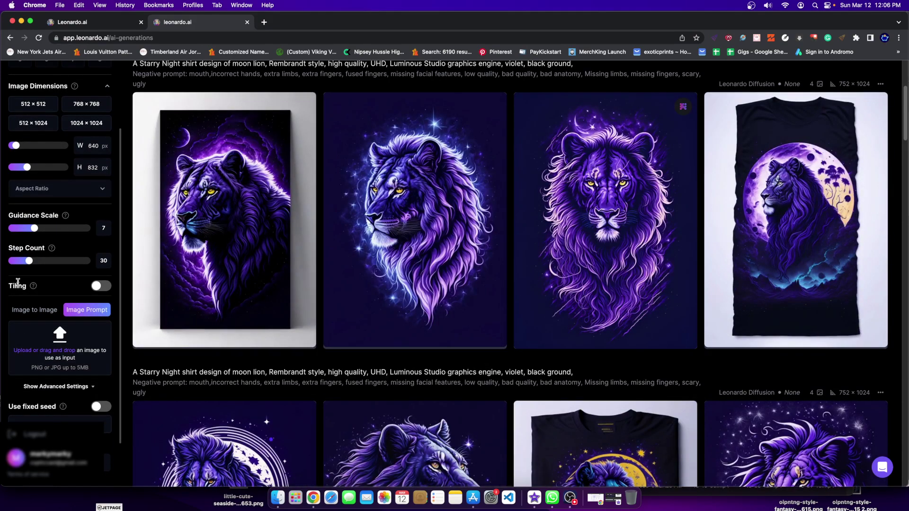
Switch the input image mode to Image to Image, look over the generation settings, and return to Image Prompt.
{"action": "left_click", "coordinate": [36, 312]}
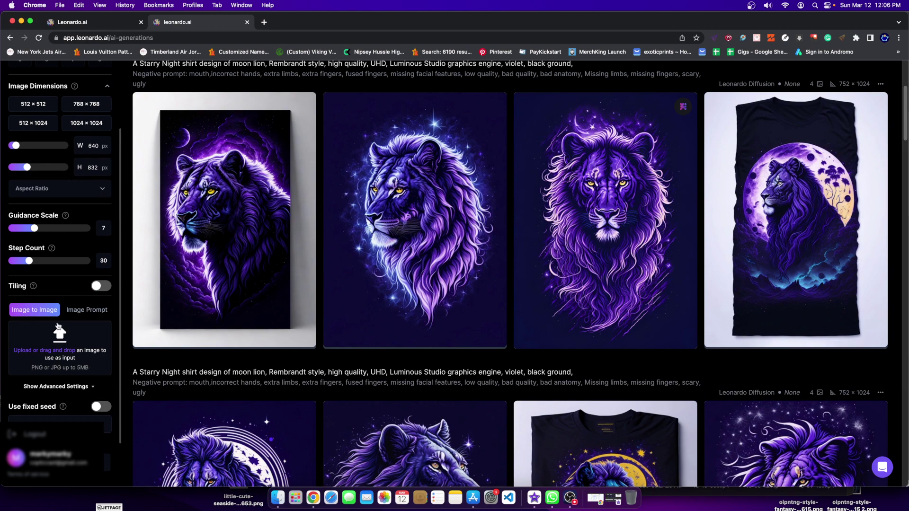
{"action": "mouse_move", "coordinate": [225, 333]}
{"action": "scroll", "coordinate": [459, 379], "scroll_direction": "down", "scroll_amount": 8}
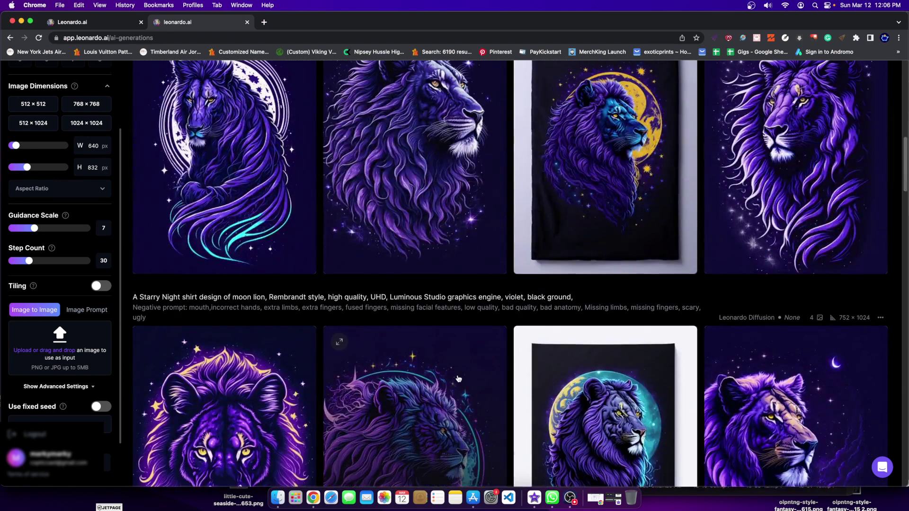
{"action": "scroll", "coordinate": [67, 221], "scroll_direction": "down", "scroll_amount": 3}
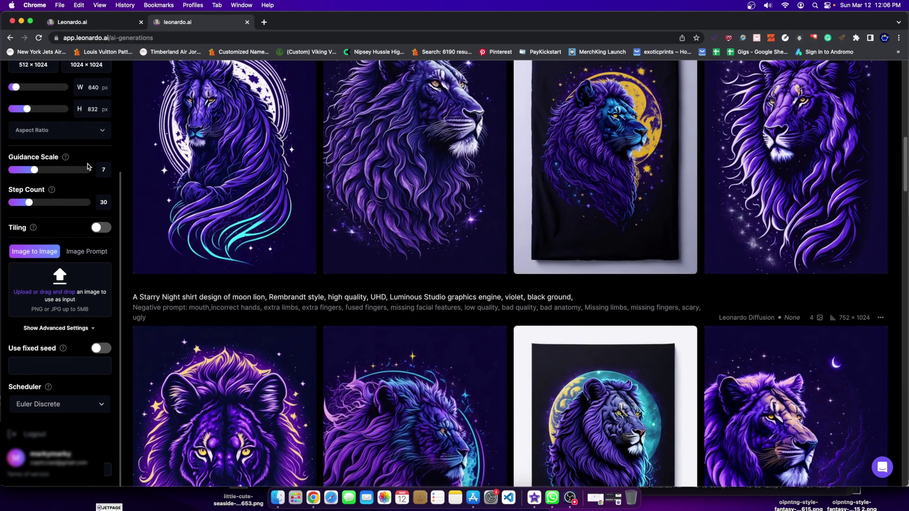
{"action": "scroll", "coordinate": [75, 131], "scroll_direction": "up", "scroll_amount": 6}
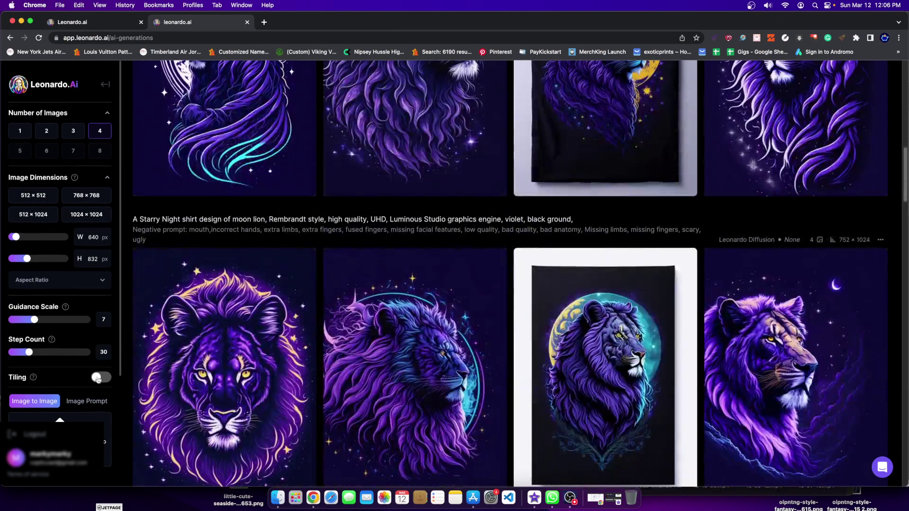
{"action": "scroll", "coordinate": [97, 379], "scroll_direction": "down", "scroll_amount": 2}
{"action": "left_click", "coordinate": [84, 353]}
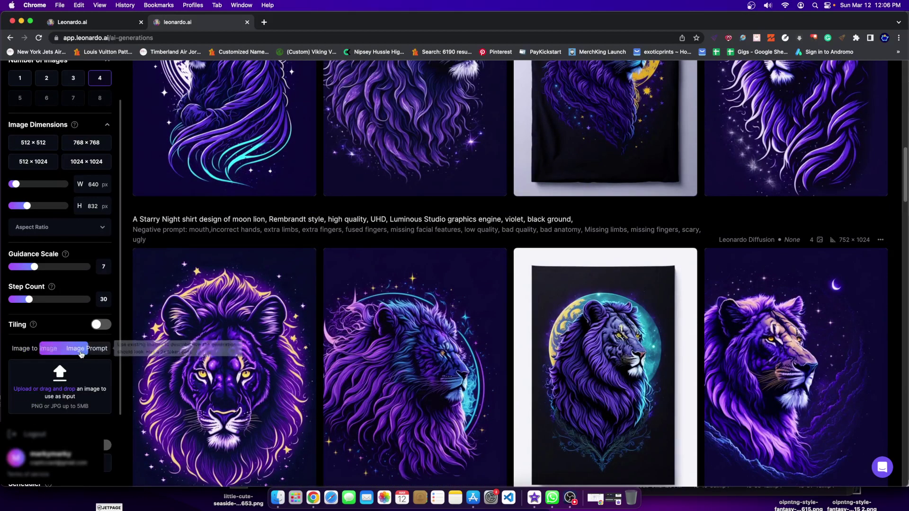
Examine the generated moon lion and moon tiger batches with their prompts, including the upscale options offered on the images.
{"action": "mouse_move", "coordinate": [454, 337]}
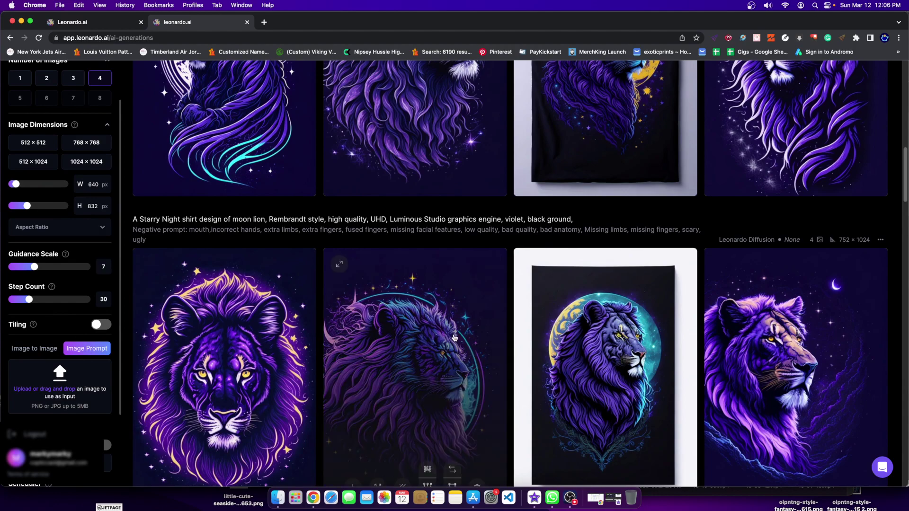
{"action": "scroll", "coordinate": [568, 303], "scroll_direction": "up", "scroll_amount": 6}
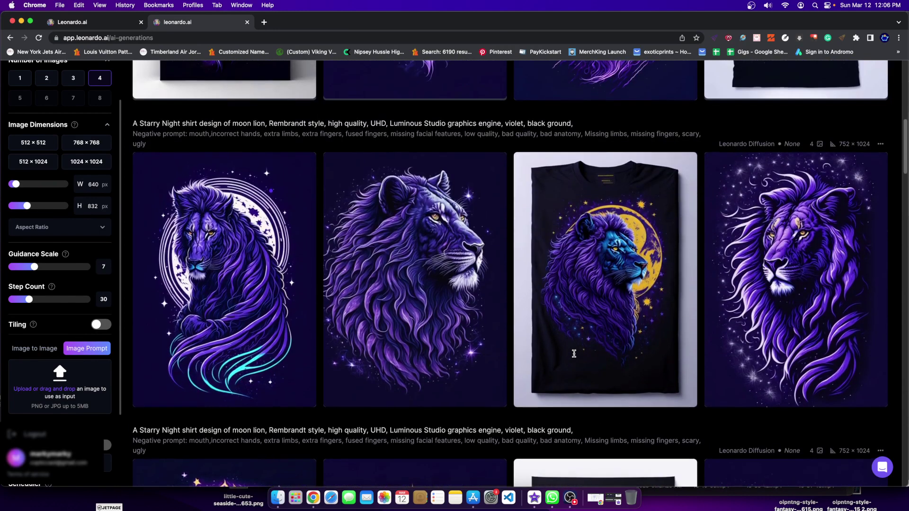
{"action": "scroll", "coordinate": [578, 298], "scroll_direction": "up", "scroll_amount": 3}
{"action": "scroll", "coordinate": [579, 299], "scroll_direction": "down", "scroll_amount": 4}
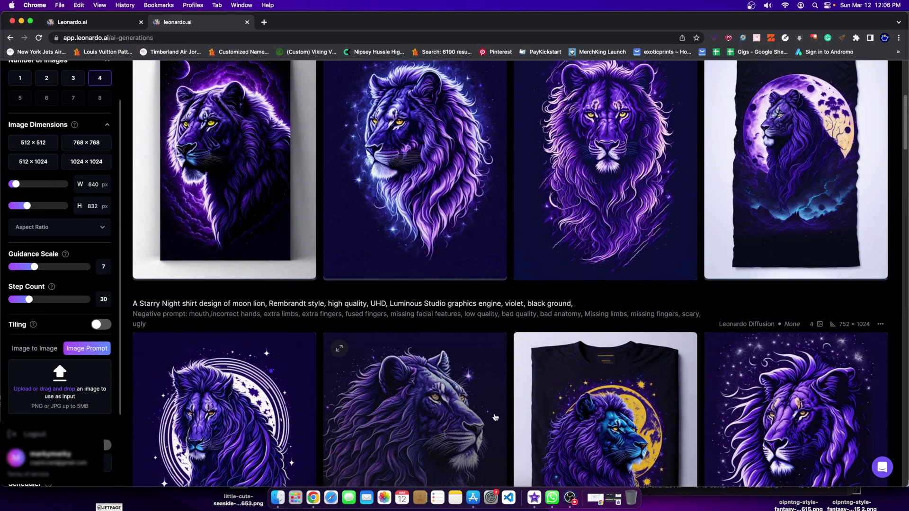
{"action": "scroll", "coordinate": [496, 417], "scroll_direction": "up", "scroll_amount": 3}
{"action": "scroll", "coordinate": [438, 379], "scroll_direction": "down", "scroll_amount": 8}
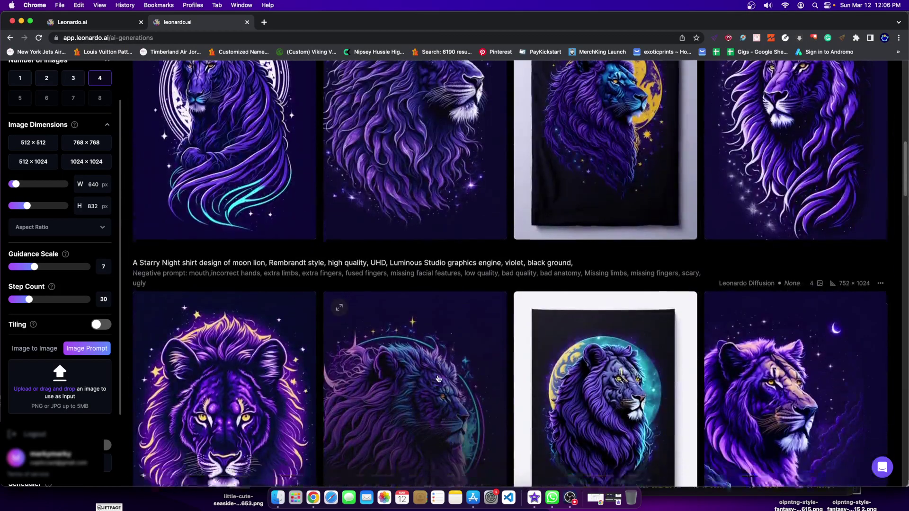
{"action": "scroll", "coordinate": [439, 379], "scroll_direction": "up", "scroll_amount": 2}
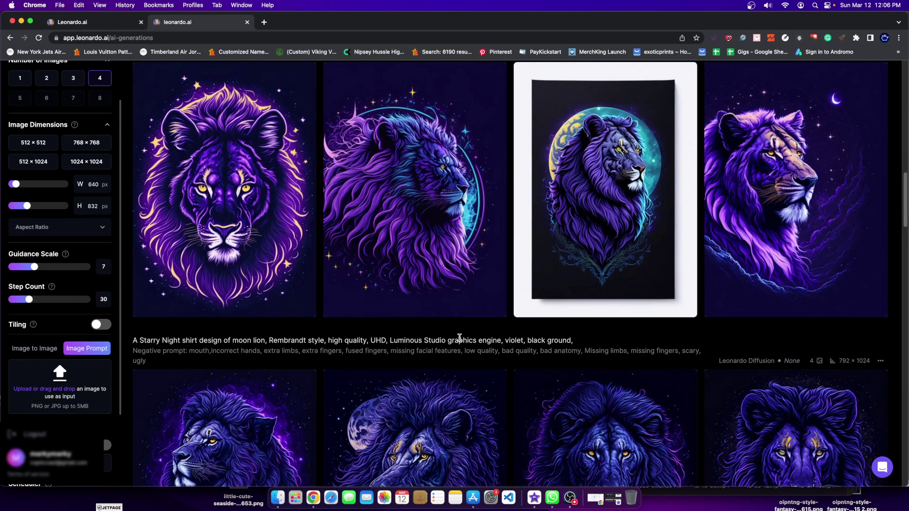
{"action": "scroll", "coordinate": [477, 290], "scroll_direction": "down", "scroll_amount": 10}
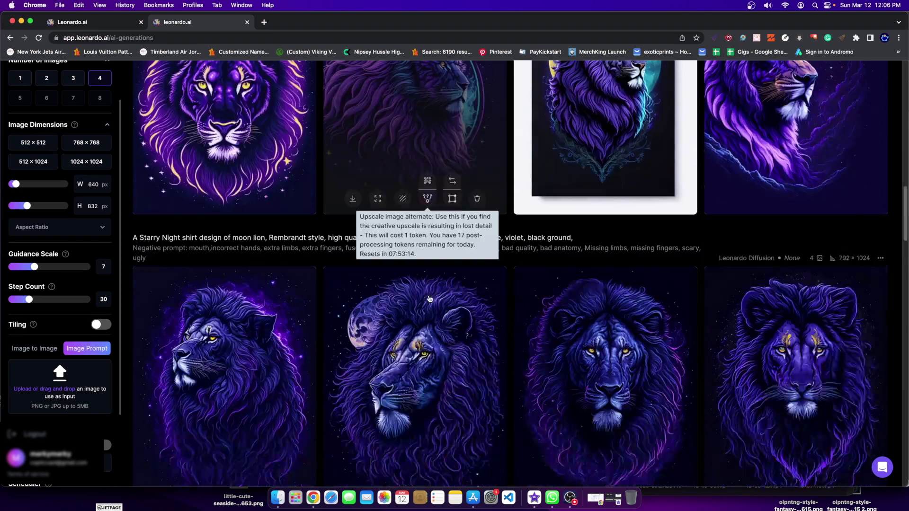
{"action": "scroll", "coordinate": [447, 324], "scroll_direction": "down", "scroll_amount": 3}
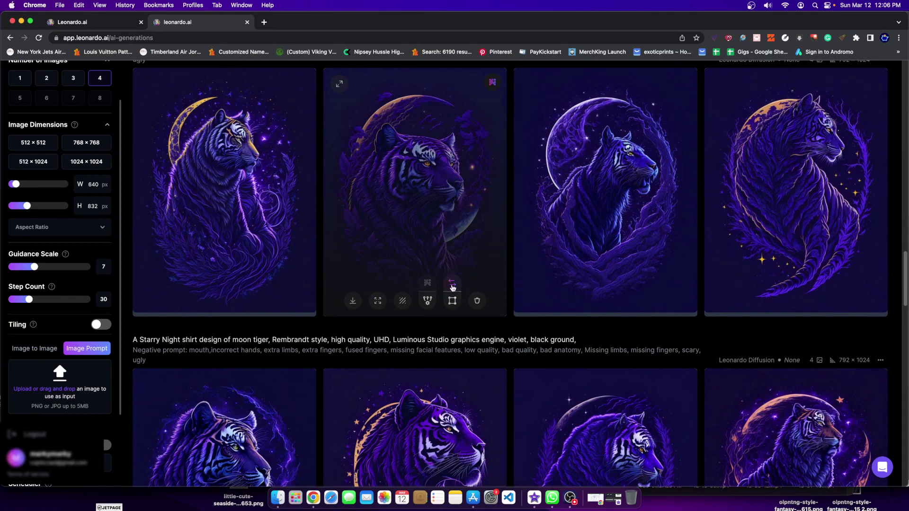
{"action": "scroll", "coordinate": [578, 379], "scroll_direction": "up", "scroll_amount": 4}
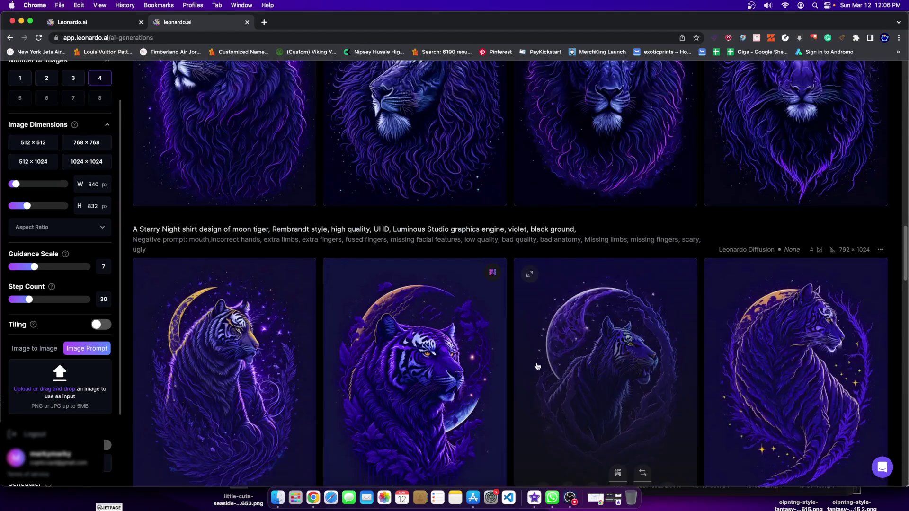
{"action": "scroll", "coordinate": [538, 365], "scroll_direction": "down", "scroll_amount": 6}
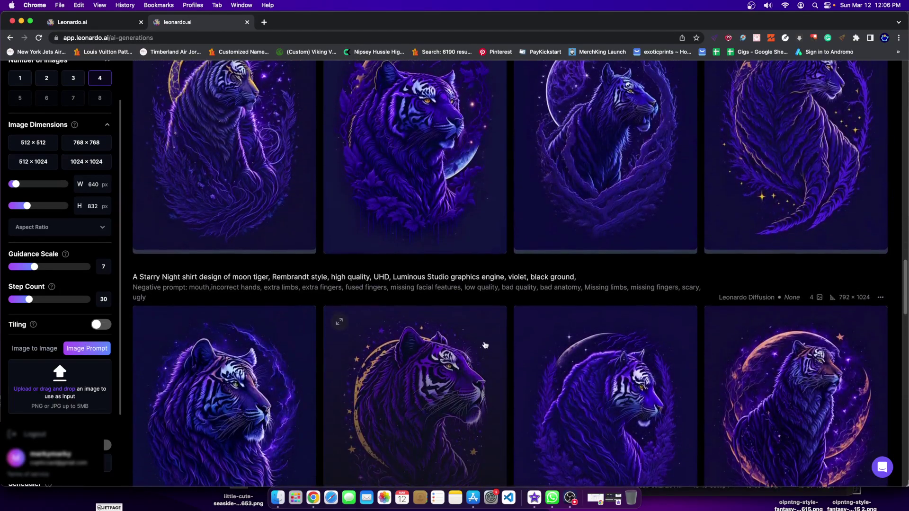
Open the upscaled moon tiger design with the crescent moon, save the image to the computer, and close its preview.
{"action": "scroll", "coordinate": [454, 265], "scroll_direction": "up", "scroll_amount": 3}
{"action": "left_click", "coordinate": [474, 205]}
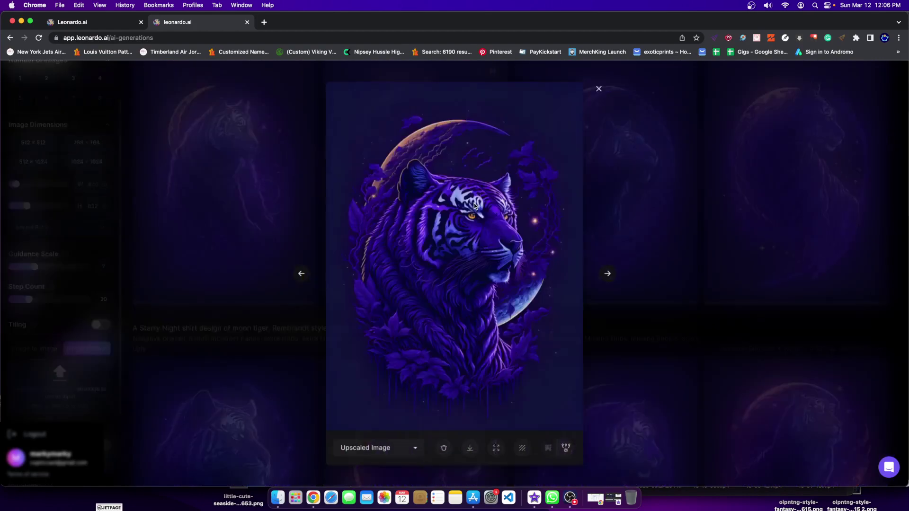
{"action": "right_click", "coordinate": [472, 247]}
{"action": "left_click", "coordinate": [503, 262]}
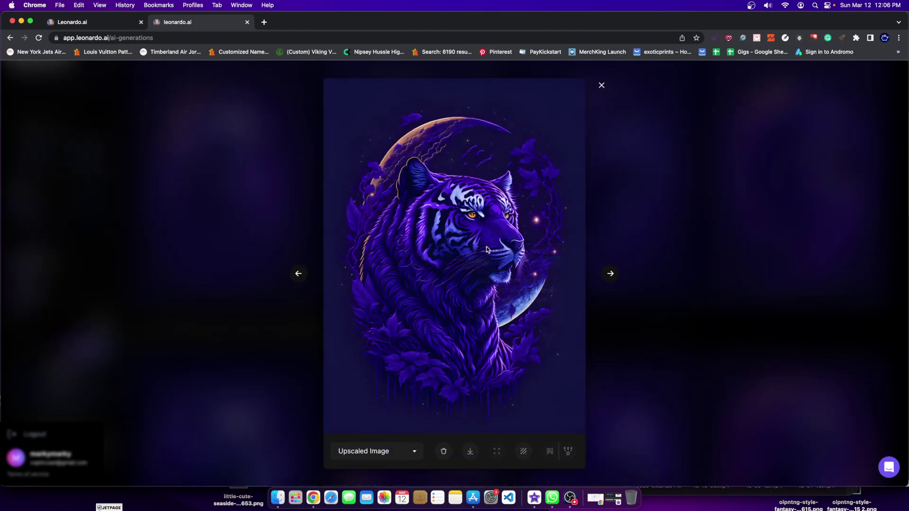
{"action": "left_click", "coordinate": [614, 340]}
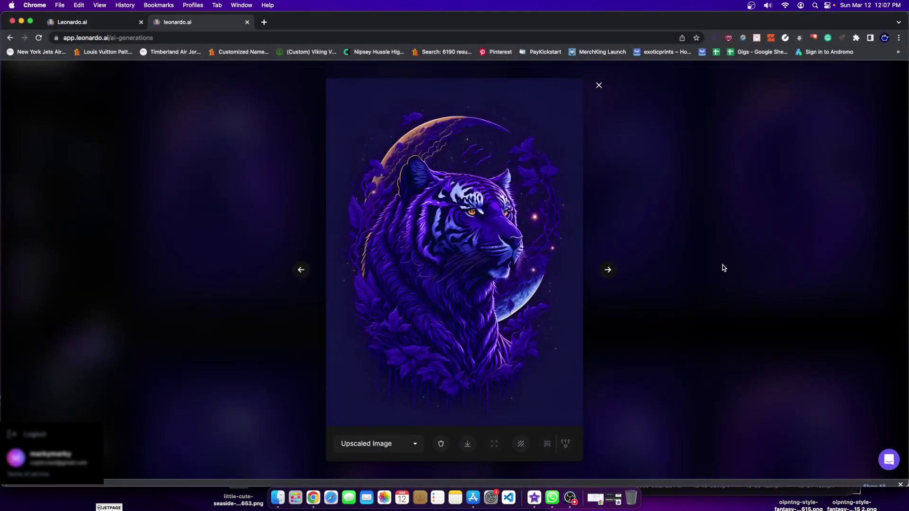
{"action": "left_click", "coordinate": [722, 265]}
Dismiss the finished download notice, leave the generation tool, and show only the upscaled images in the Personal Feed.
{"action": "scroll", "coordinate": [499, 291], "scroll_direction": "up", "scroll_amount": 5}
{"action": "scroll", "coordinate": [499, 292], "scroll_direction": "up", "scroll_amount": 15}
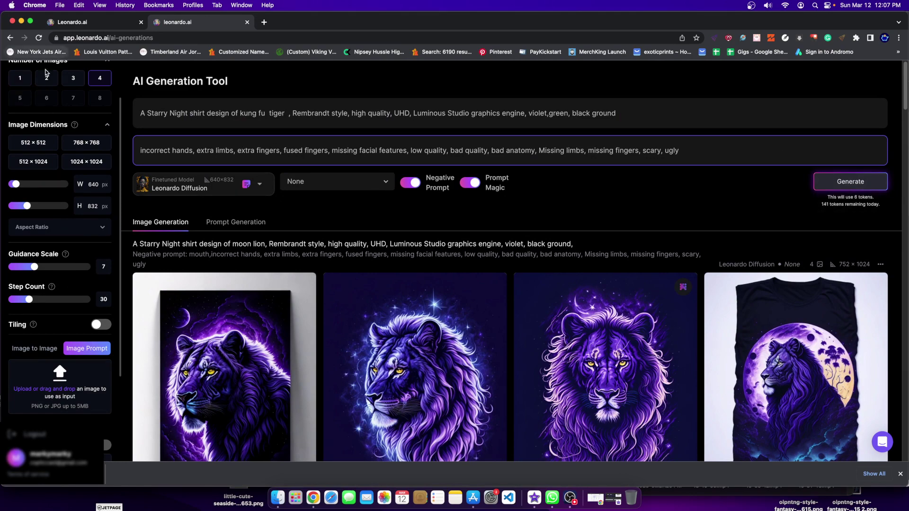
{"action": "scroll", "coordinate": [105, 71], "scroll_direction": "down", "scroll_amount": 1}
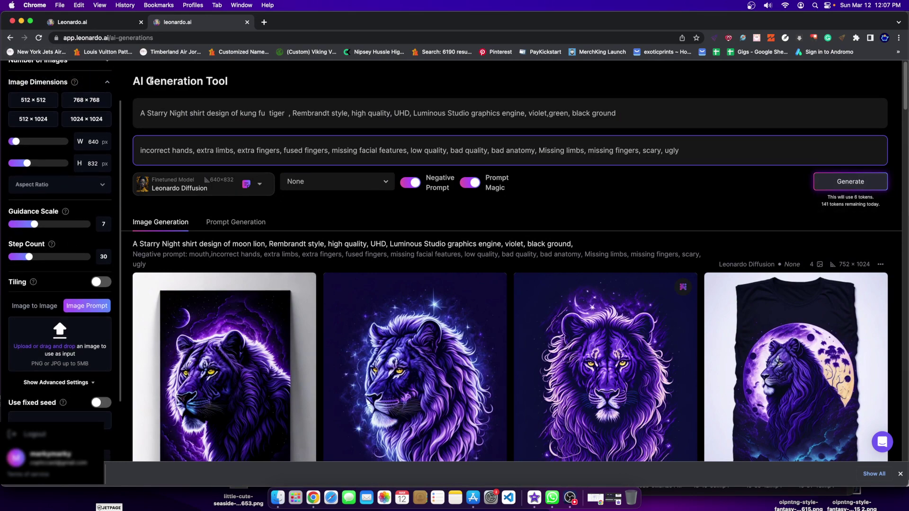
{"action": "left_click", "coordinate": [900, 474]}
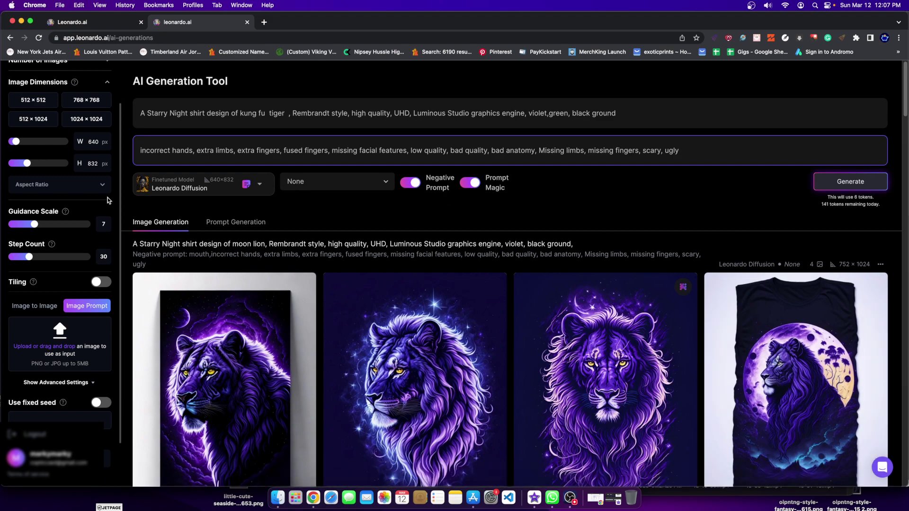
{"action": "scroll", "coordinate": [68, 185], "scroll_direction": "up", "scroll_amount": 2}
{"action": "left_click", "coordinate": [104, 85]}
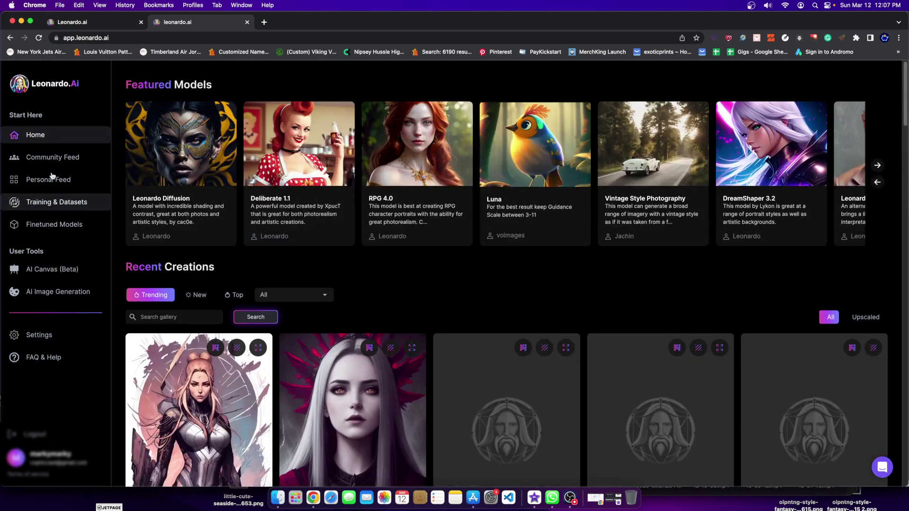
{"action": "left_click", "coordinate": [51, 177]}
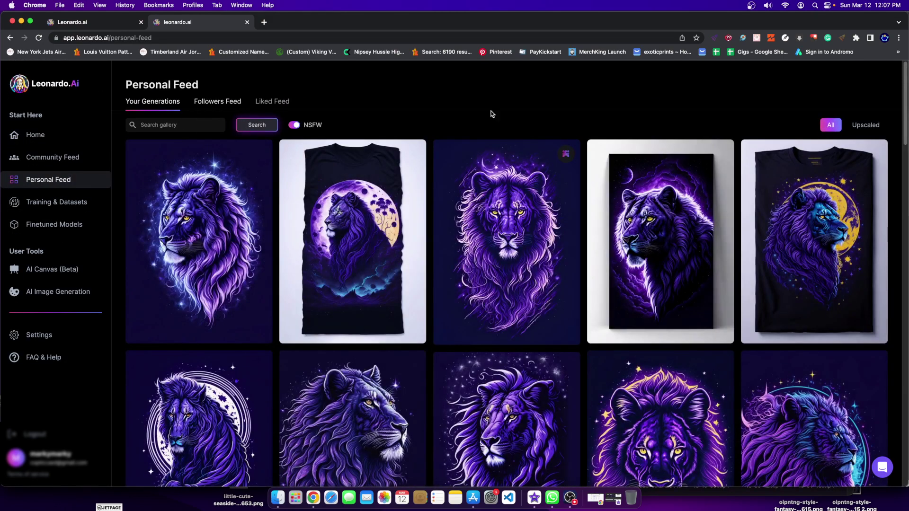
{"action": "left_click", "coordinate": [875, 126]}
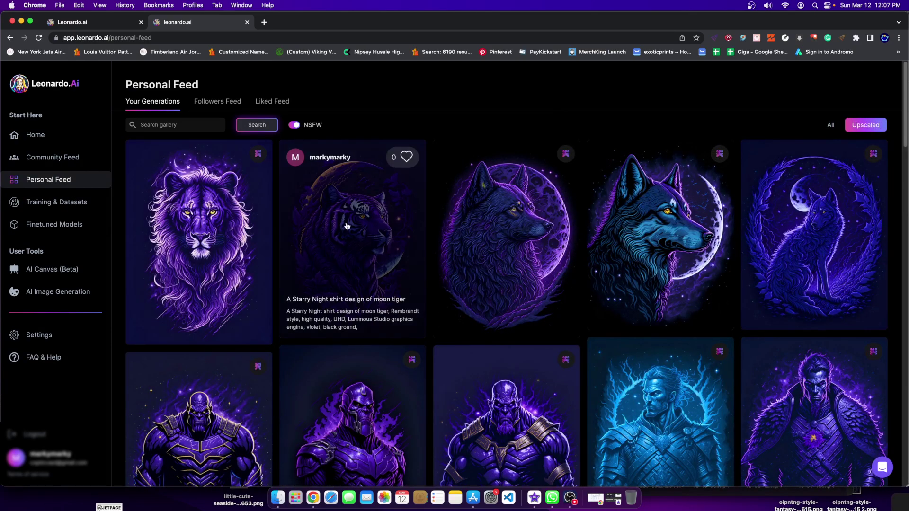
Open the upscaled purple moon wolf design at full size, save the image to the computer, and close its details.
{"action": "left_click", "coordinate": [218, 211]}
{"action": "left_click", "coordinate": [730, 206]}
{"action": "scroll", "coordinate": [729, 206], "scroll_direction": "down", "scroll_amount": 2}
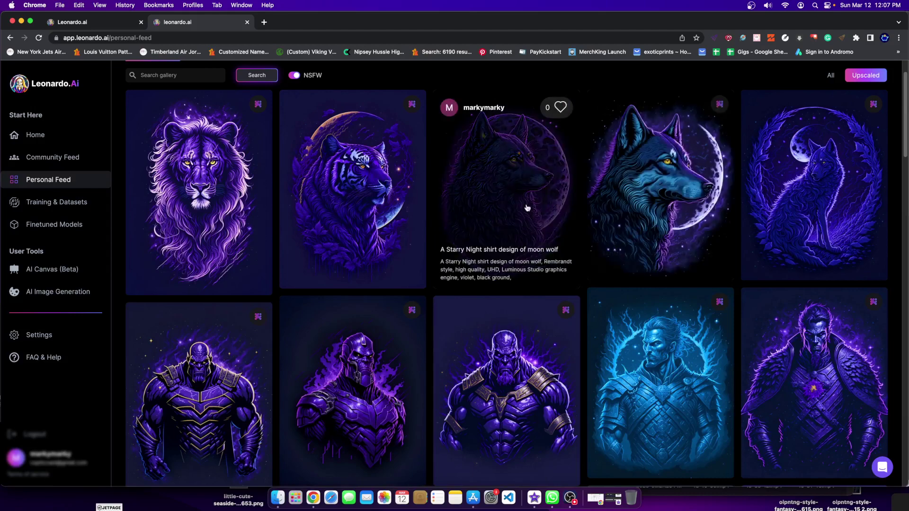
{"action": "left_click", "coordinate": [567, 274]}
{"action": "left_click", "coordinate": [381, 229]}
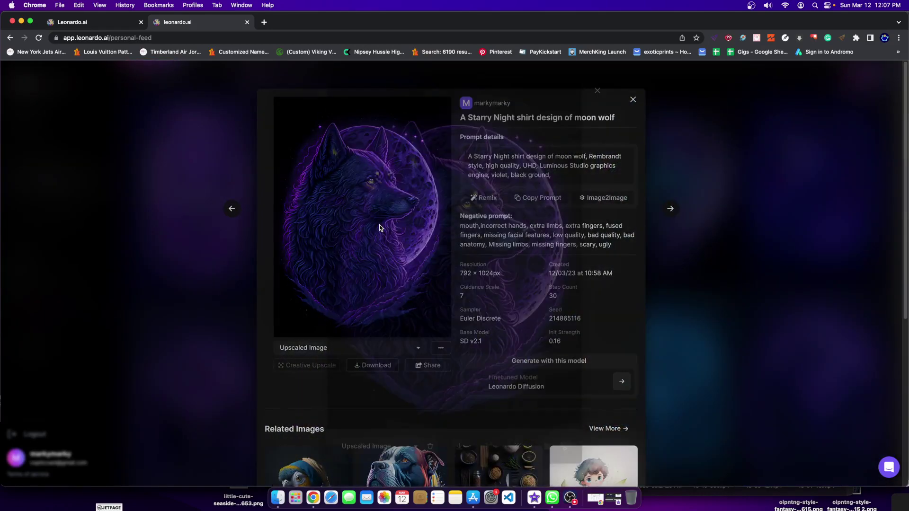
{"action": "right_click", "coordinate": [488, 241]}
{"action": "left_click", "coordinate": [524, 260]}
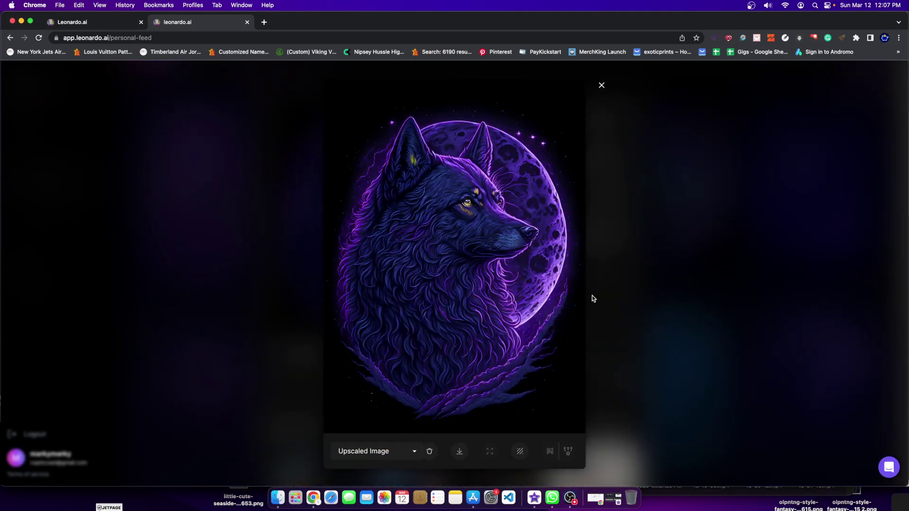
{"action": "left_click", "coordinate": [620, 337]}
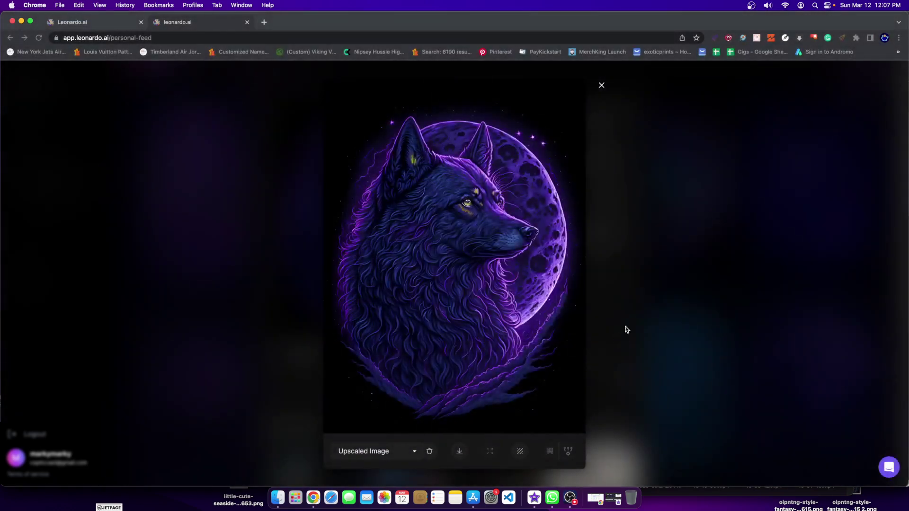
{"action": "left_click", "coordinate": [602, 85]}
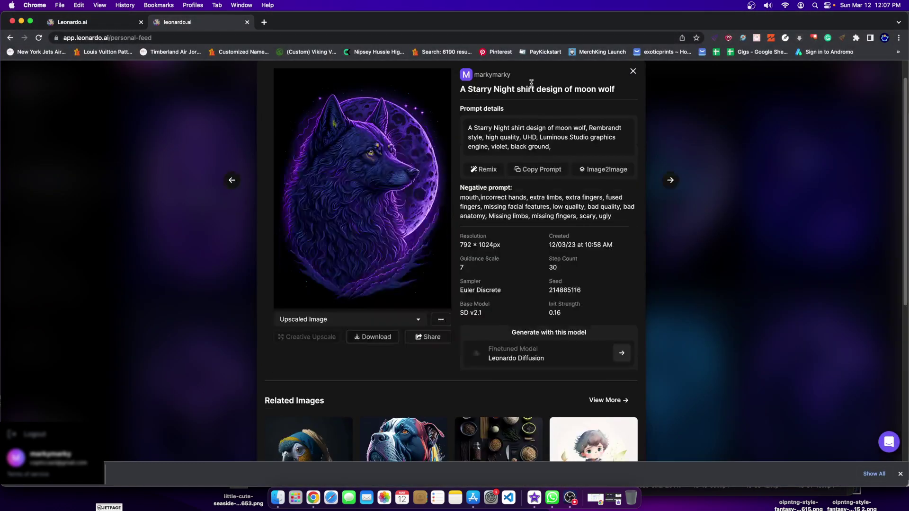
{"action": "left_click", "coordinate": [632, 69]}
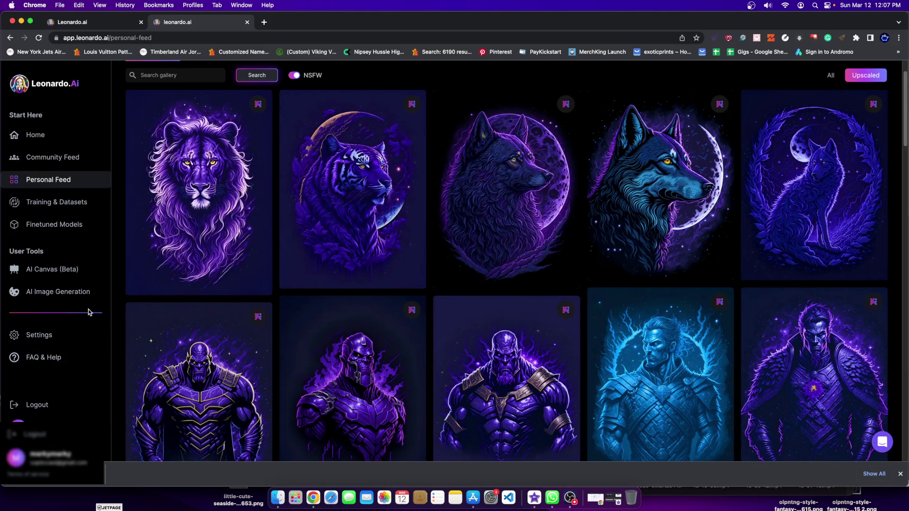
Return to the AI image generation tool and add the saved moon tiger image from the Downloads folder as an image prompt.
{"action": "left_click", "coordinate": [62, 291]}
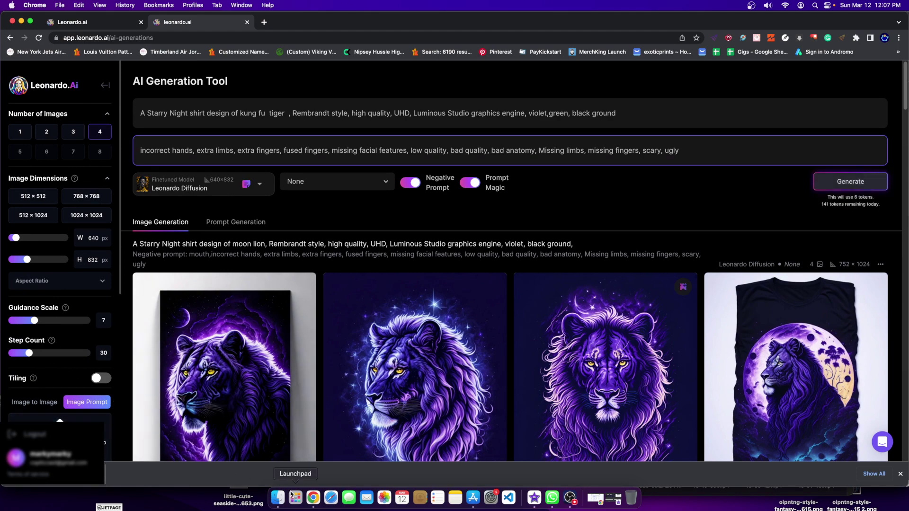
{"action": "scroll", "coordinate": [46, 366], "scroll_direction": "down", "scroll_amount": 3}
{"action": "scroll", "coordinate": [46, 366], "scroll_direction": "down", "scroll_amount": 1}
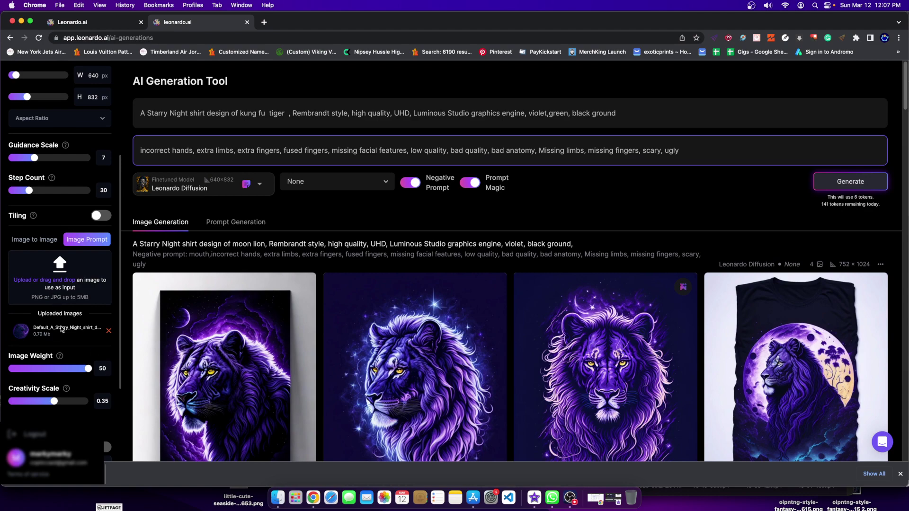
{"action": "left_click", "coordinate": [278, 497]}
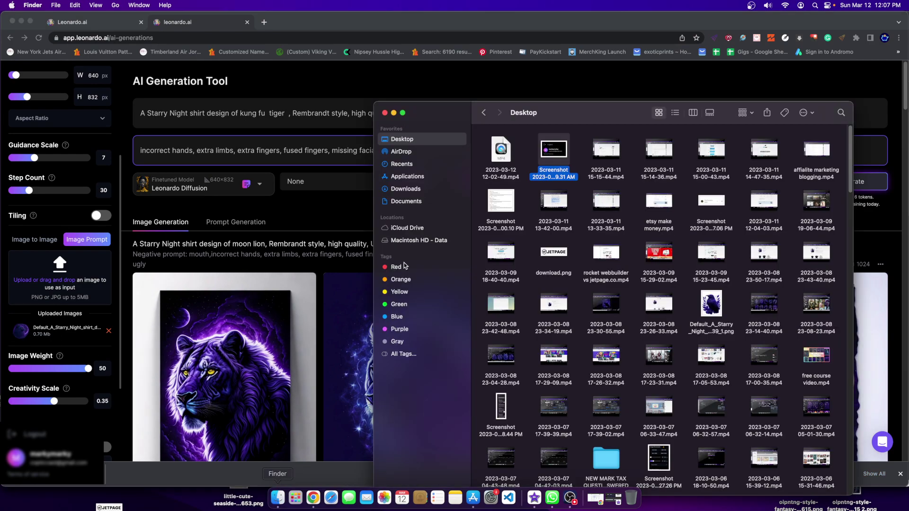
{"action": "left_click", "coordinate": [407, 190]}
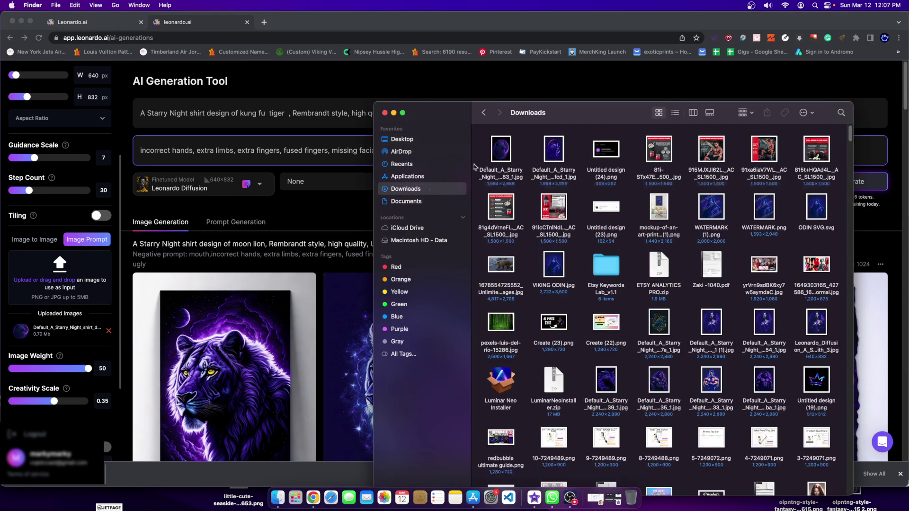
{"action": "left_click_drag", "start_coordinate": [559, 153], "coordinate": [55, 284]}
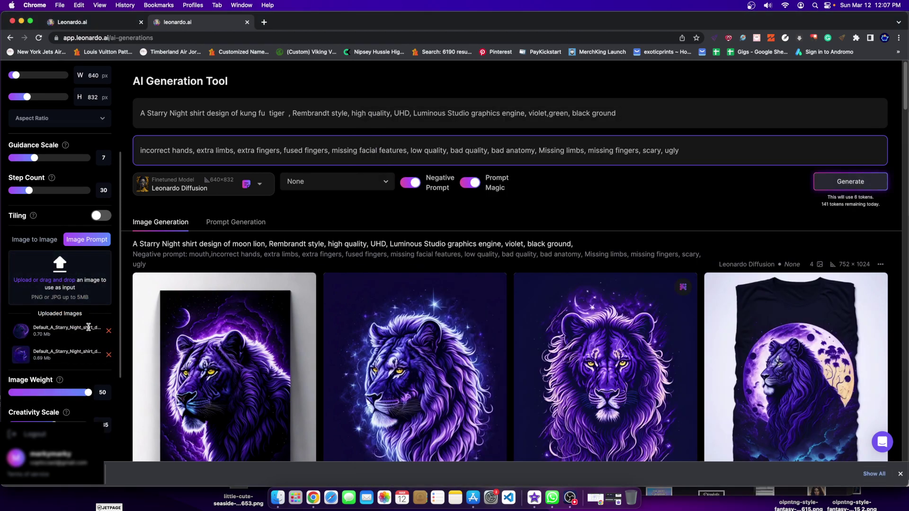
Open the upscaled front-facing moon lion design in its own browser tab and save the image to the computer.
{"action": "left_click", "coordinate": [602, 370]}
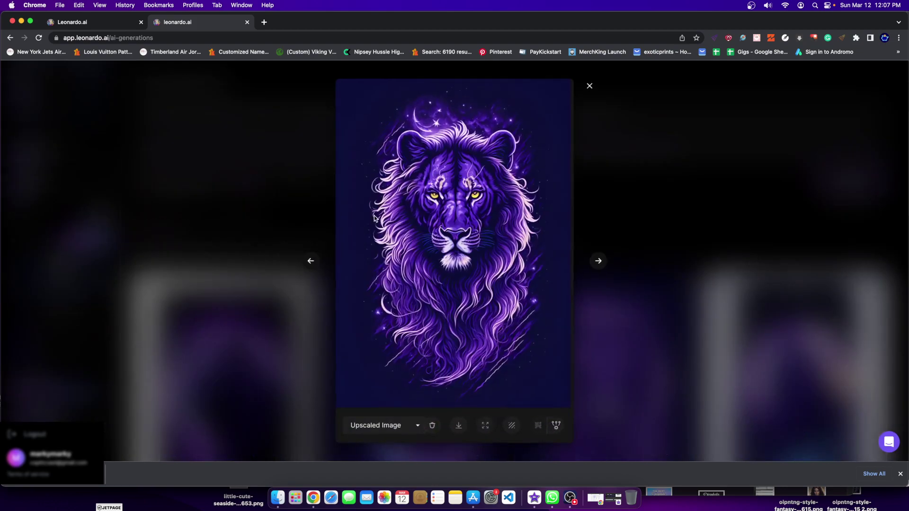
{"action": "right_click", "coordinate": [455, 232]}
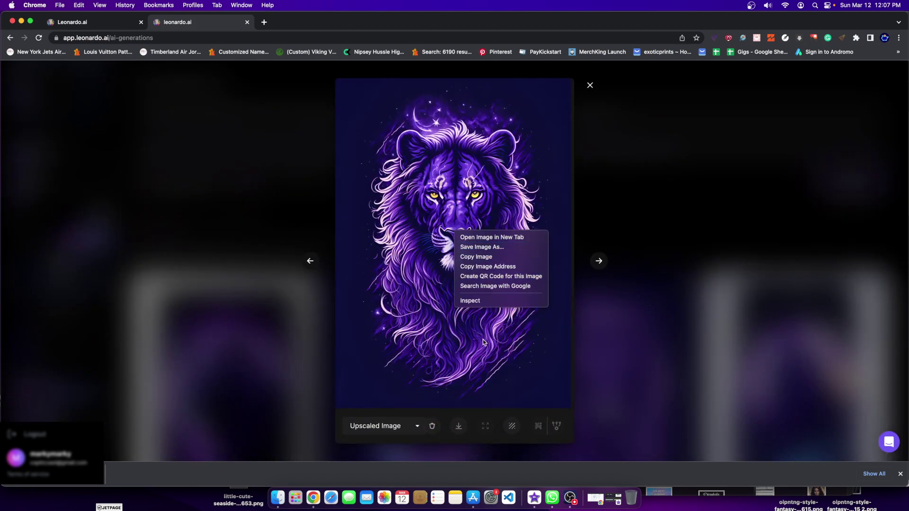
{"action": "left_click", "coordinate": [486, 383]}
{"action": "left_click", "coordinate": [458, 426]}
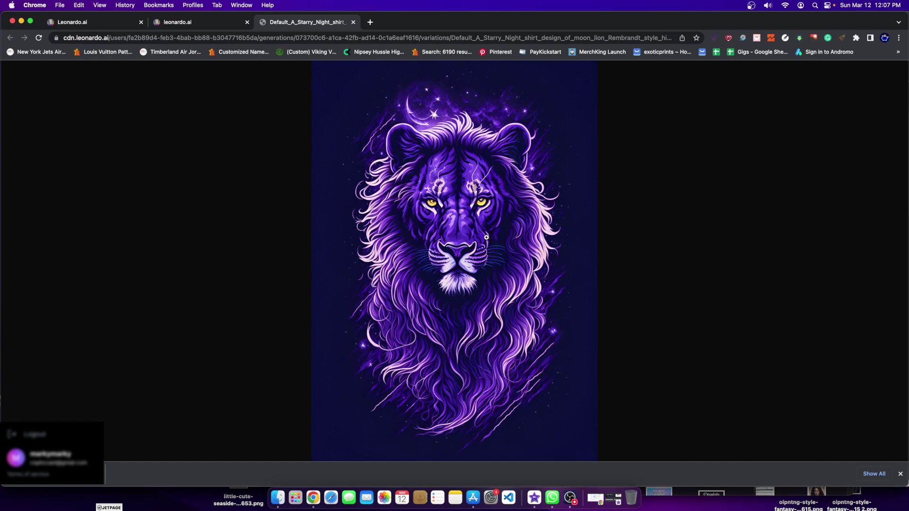
{"action": "right_click", "coordinate": [486, 237]}
{"action": "left_click", "coordinate": [532, 255]}
{"action": "left_click", "coordinate": [606, 335]}
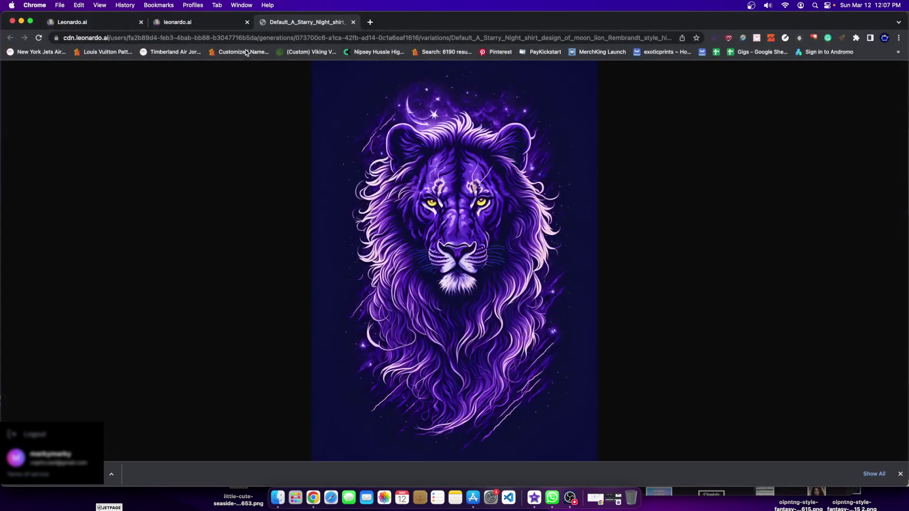
Go back to the generation tool, close the lion preview, and add the downloaded moon lion file as a third image prompt.
{"action": "left_click", "coordinate": [203, 23]}
{"action": "left_click", "coordinate": [239, 141]}
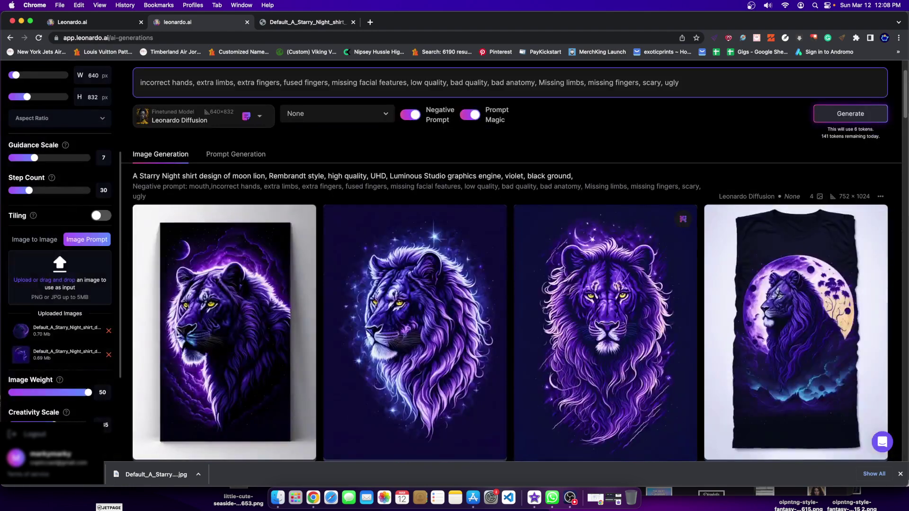
{"action": "left_click_drag", "start_coordinate": [151, 475], "coordinate": [60, 293]}
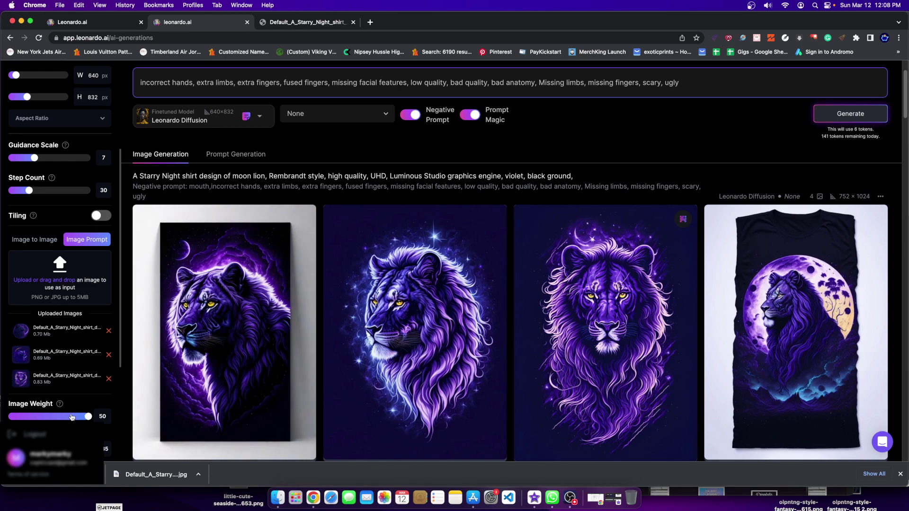
Set the Image Weight of the uploaded images to 0.5 and the Creativity Scale to 0.32.
{"action": "left_click_drag", "start_coordinate": [81, 419], "coordinate": [74, 418]}
{"action": "left_click_drag", "start_coordinate": [66, 419], "coordinate": [49, 419]}
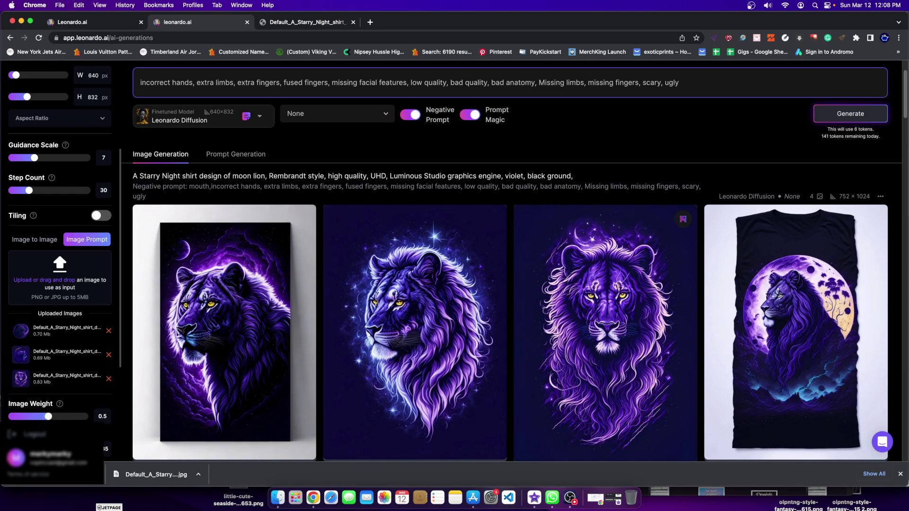
{"action": "scroll", "coordinate": [42, 406], "scroll_direction": "down", "scroll_amount": 1}
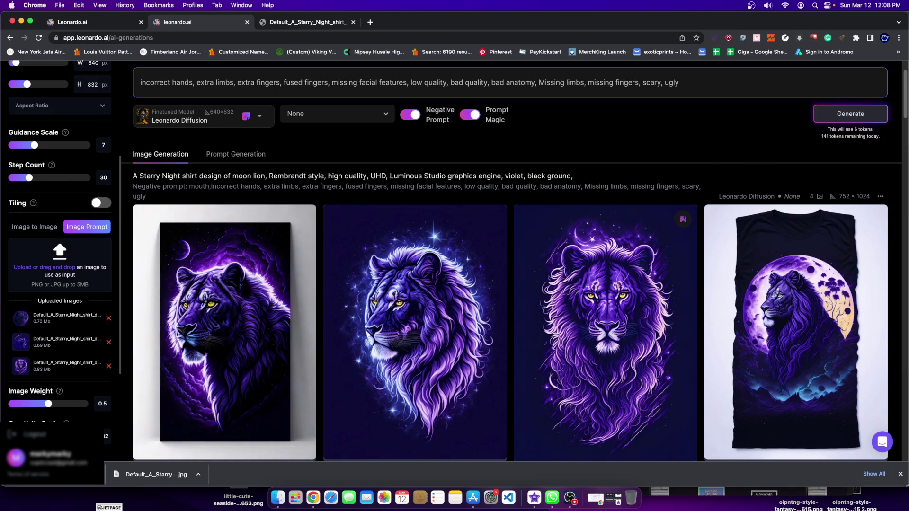
Replace "kung fu tiger" in the prompt with "moon lion" and generate four new images.
{"action": "mouse_move", "coordinate": [268, 293]}
{"action": "scroll", "coordinate": [47, 308], "scroll_direction": "up", "scroll_amount": 5}
{"action": "scroll", "coordinate": [303, 209], "scroll_direction": "up", "scroll_amount": 3}
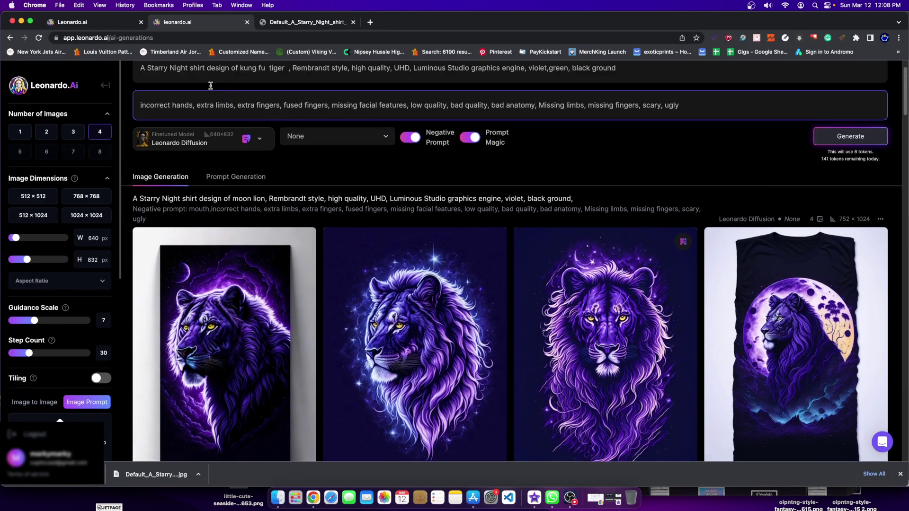
{"action": "left_click_drag", "start_coordinate": [285, 113], "coordinate": [239, 112]}
{"action": "key", "text": "BackSpace"}
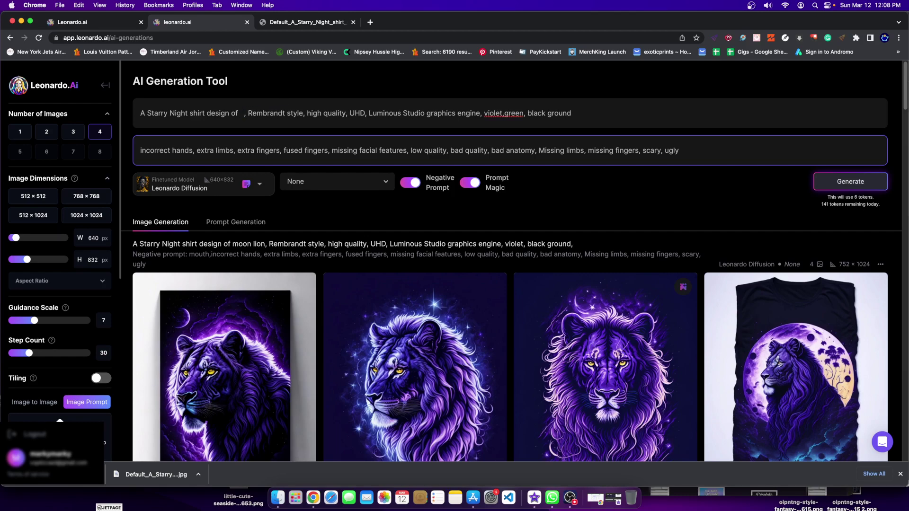
{"action": "type", "text": "moon lion"}
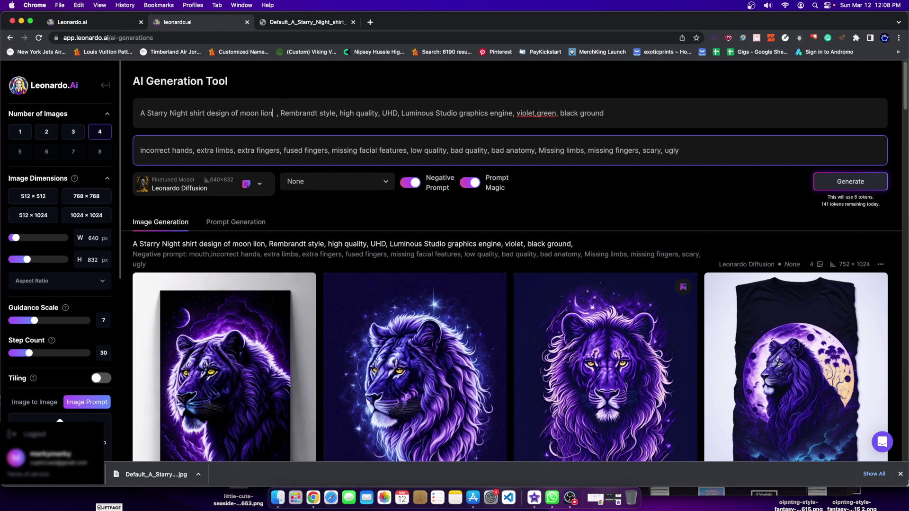
{"action": "left_click", "coordinate": [850, 182]}
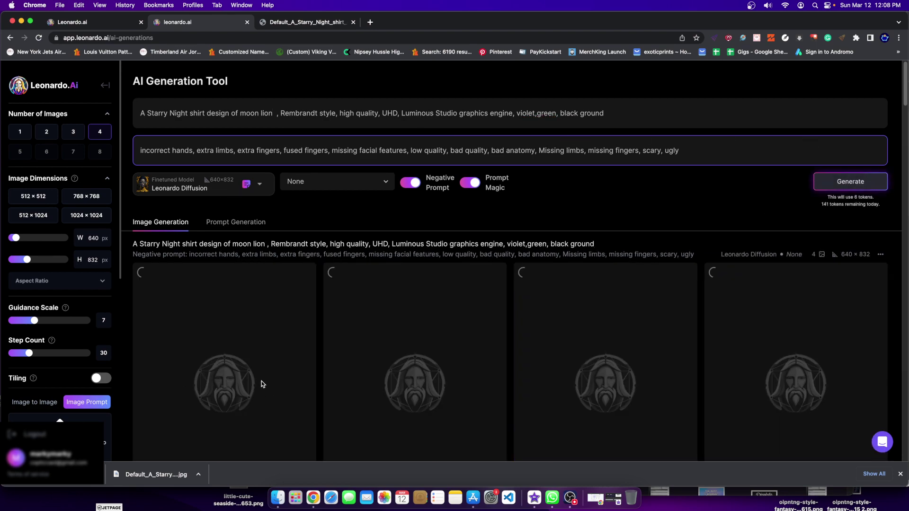
Look over the image prompt settings and the earlier moon lion batches while the new images are generating.
{"action": "scroll", "coordinate": [263, 384], "scroll_direction": "down", "scroll_amount": 5}
{"action": "scroll", "coordinate": [73, 373], "scroll_direction": "down", "scroll_amount": 6}
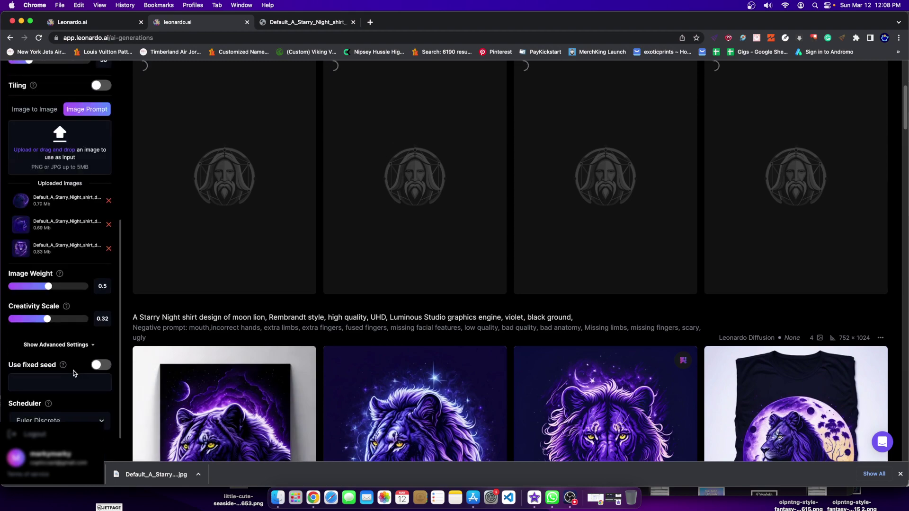
{"action": "scroll", "coordinate": [76, 240], "scroll_direction": "up", "scroll_amount": 2}
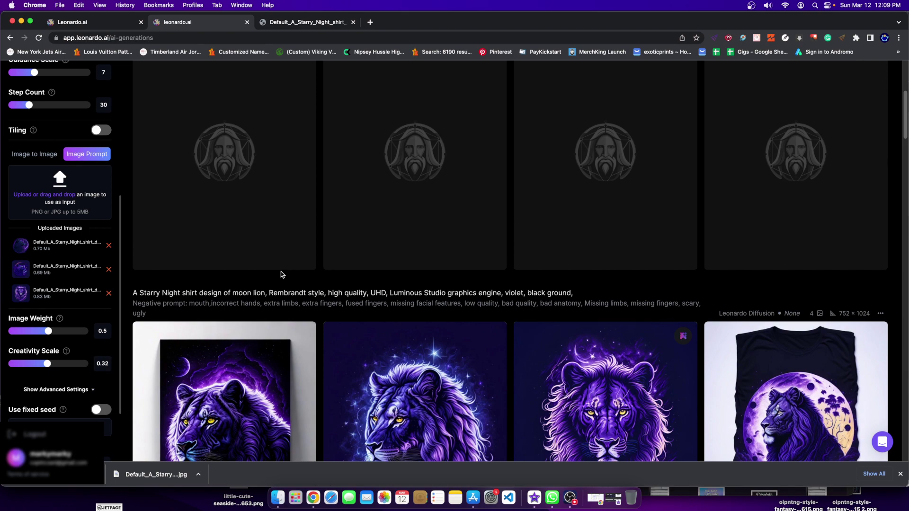
{"action": "scroll", "coordinate": [285, 284], "scroll_direction": "down", "scroll_amount": 8}
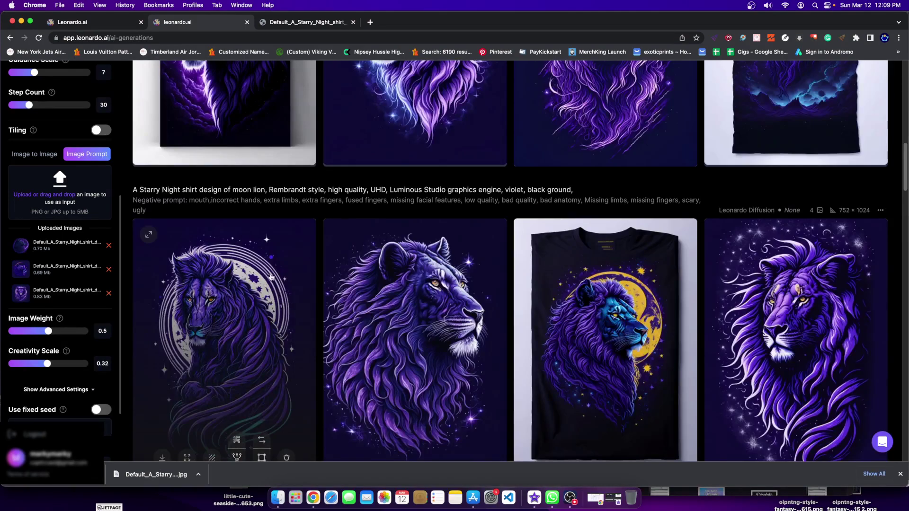
Browse the earlier violet moon lion and moon tiger batches while the new images are generating.
{"action": "scroll", "coordinate": [399, 315], "scroll_direction": "up", "scroll_amount": 3}
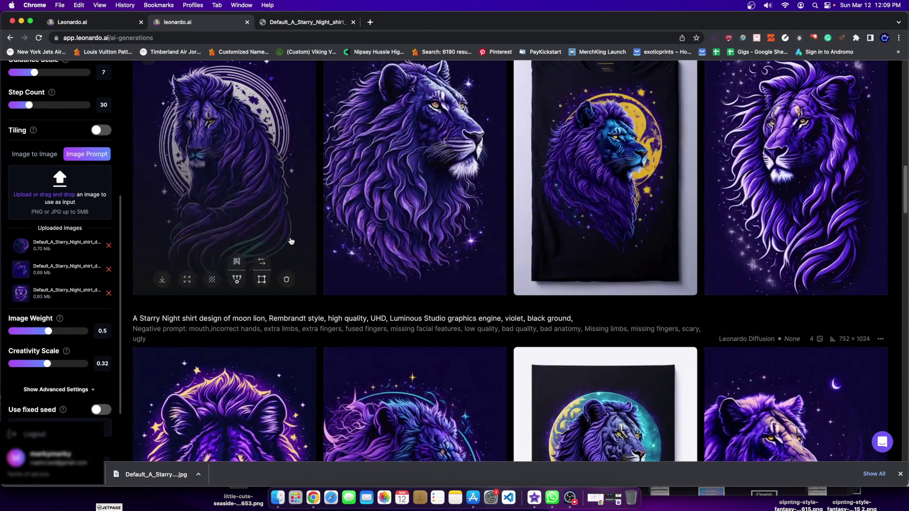
{"action": "scroll", "coordinate": [343, 244], "scroll_direction": "down", "scroll_amount": 2}
{"action": "scroll", "coordinate": [343, 244], "scroll_direction": "up", "scroll_amount": 10}
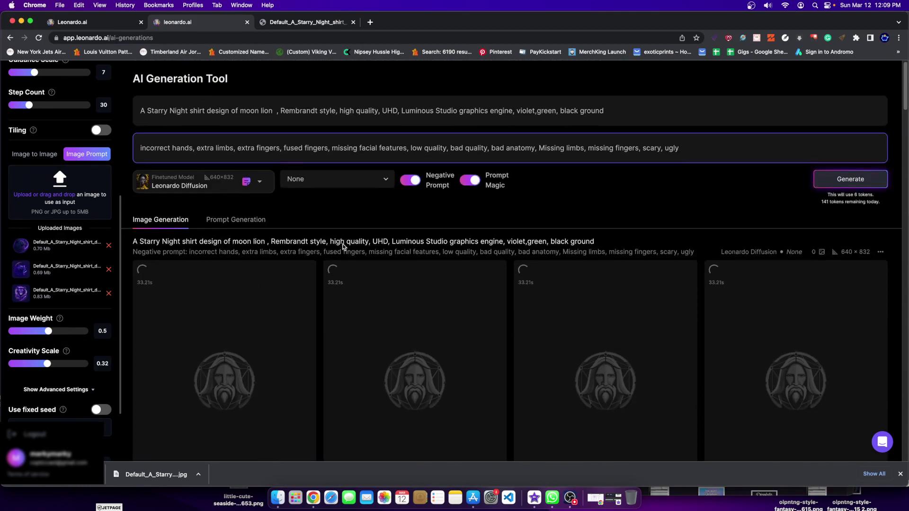
{"action": "scroll", "coordinate": [342, 194], "scroll_direction": "down", "scroll_amount": 5}
{"action": "scroll", "coordinate": [308, 308], "scroll_direction": "up", "scroll_amount": 7}
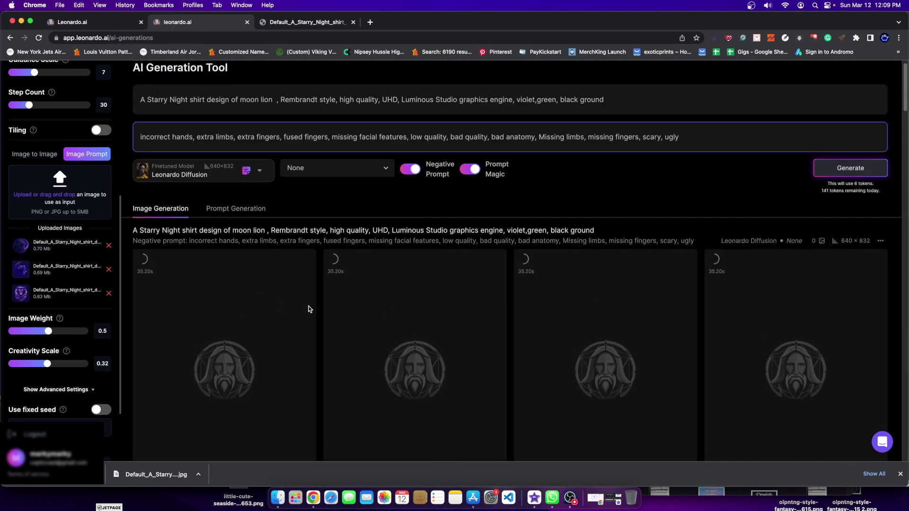
{"action": "scroll", "coordinate": [298, 300], "scroll_direction": "down", "scroll_amount": 9}
{"action": "scroll", "coordinate": [286, 291], "scroll_direction": "down", "scroll_amount": 5}
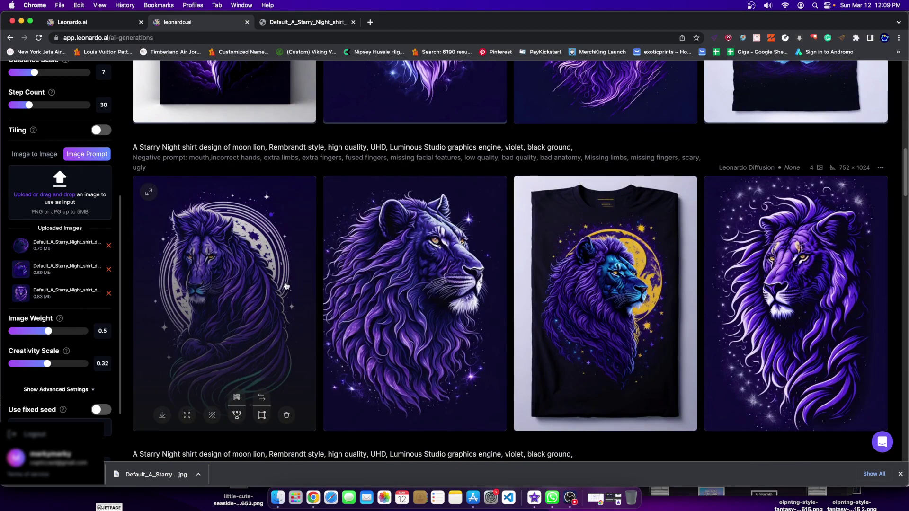
{"action": "scroll", "coordinate": [311, 284], "scroll_direction": "down", "scroll_amount": 5}
{"action": "scroll", "coordinate": [310, 279], "scroll_direction": "up", "scroll_amount": 10}
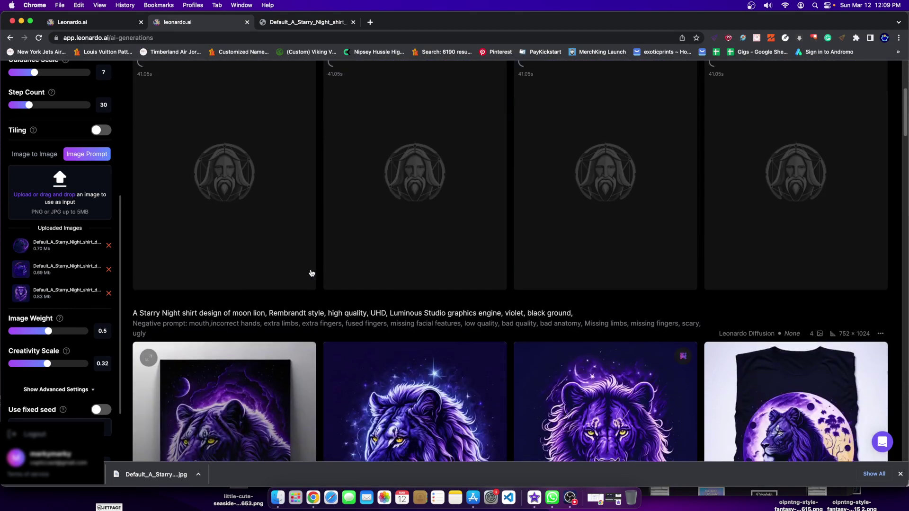
{"action": "scroll", "coordinate": [314, 326], "scroll_direction": "down", "scroll_amount": 10}
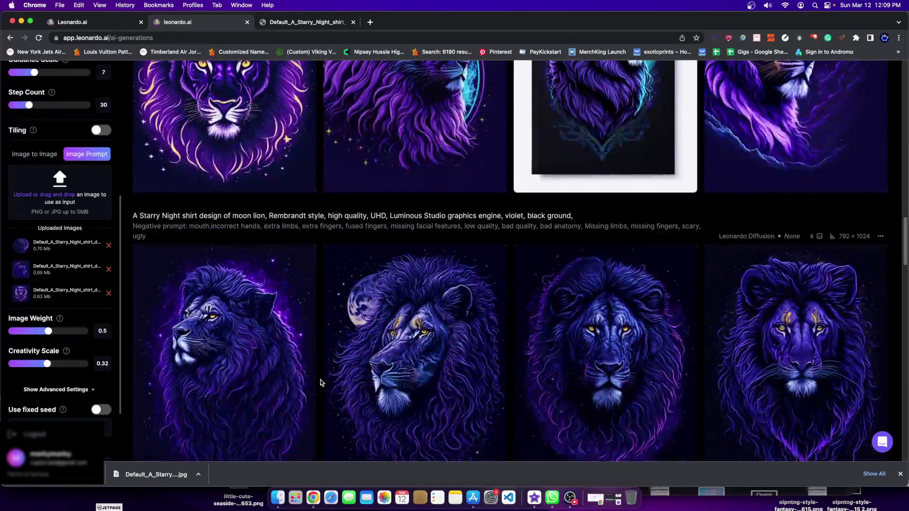
{"action": "scroll", "coordinate": [320, 382], "scroll_direction": "down", "scroll_amount": 5}
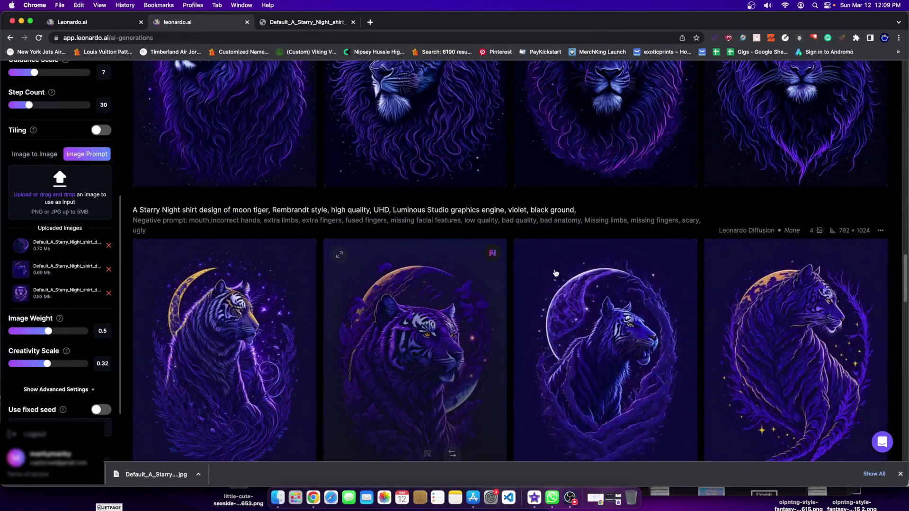
Examine the four new violet and green moon lion images in the latest batch.
{"action": "scroll", "coordinate": [236, 232], "scroll_direction": "up", "scroll_amount": 10}
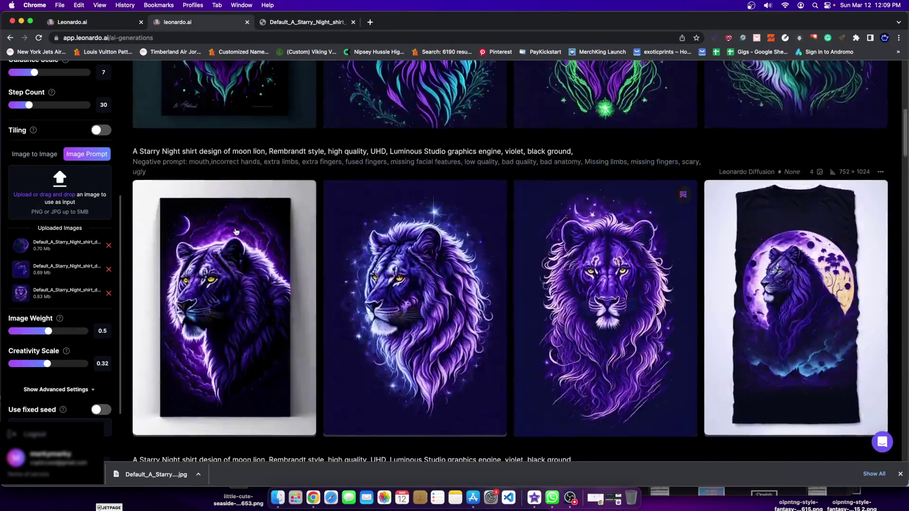
{"action": "scroll", "coordinate": [235, 230], "scroll_direction": "up", "scroll_amount": 1}
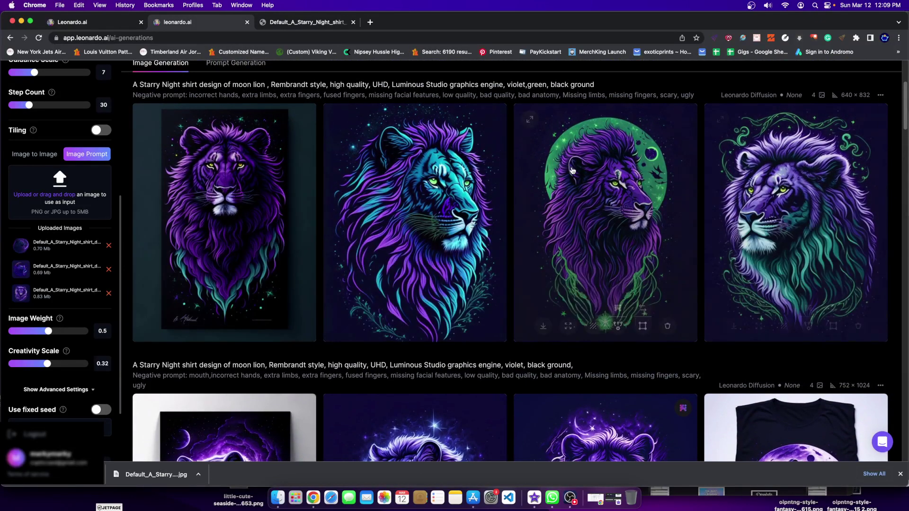
{"action": "scroll", "coordinate": [153, 315], "scroll_direction": "up", "scroll_amount": 5}
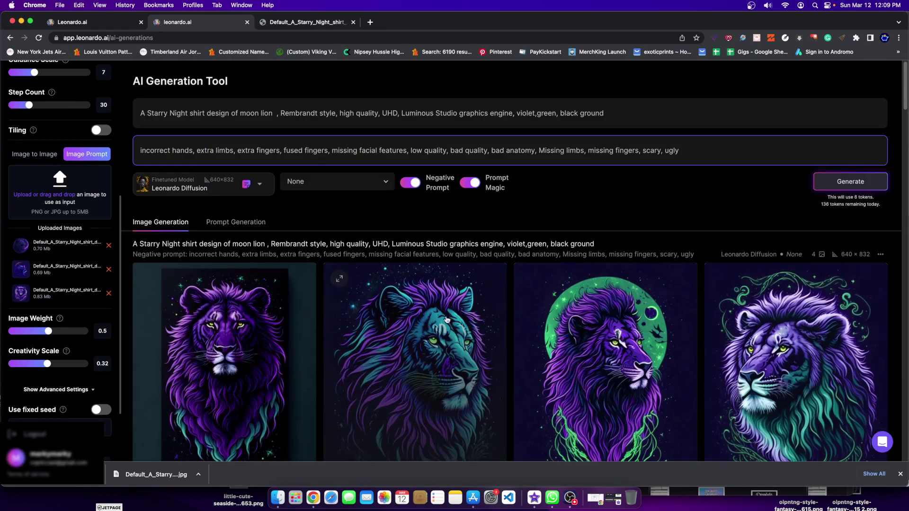
{"action": "scroll", "coordinate": [156, 336], "scroll_direction": "down", "scroll_amount": 3}
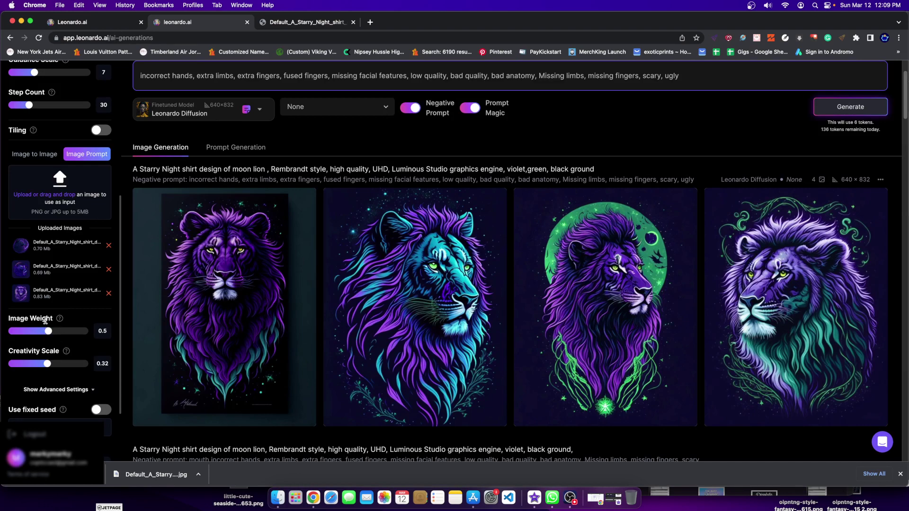
Set the Image Weight of the uploaded images to 0.65 and generate four new moon lion images.
{"action": "left_click_drag", "start_coordinate": [48, 333], "coordinate": [139, 335]}
{"action": "scroll", "coordinate": [398, 271], "scroll_direction": "up", "scroll_amount": 3}
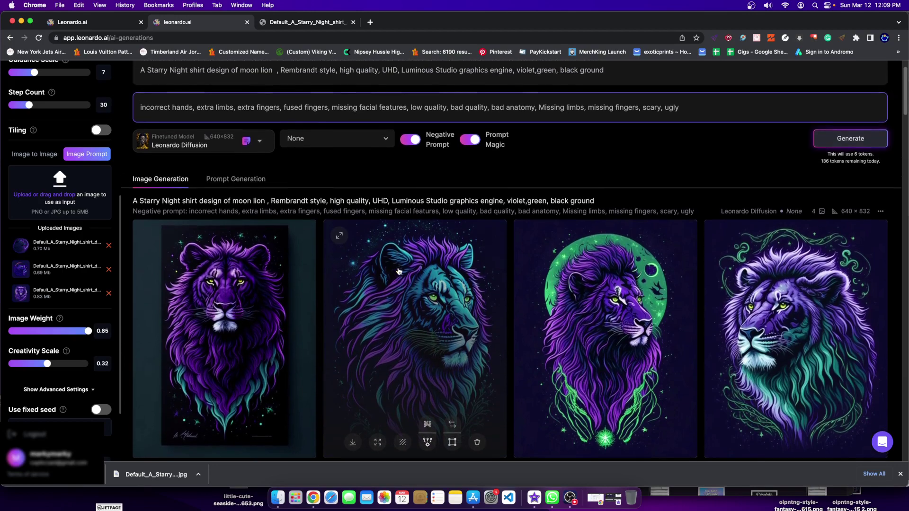
{"action": "scroll", "coordinate": [387, 274], "scroll_direction": "down", "scroll_amount": 2}
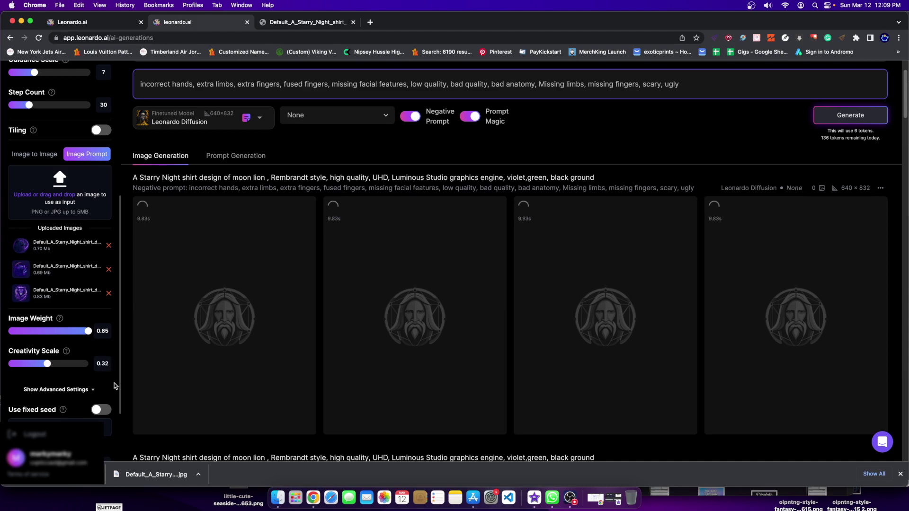
Review the generation settings, from image dimensions to the uploaded image prompts, while the new batch is generating.
{"action": "scroll", "coordinate": [332, 299], "scroll_direction": "down", "scroll_amount": 12}
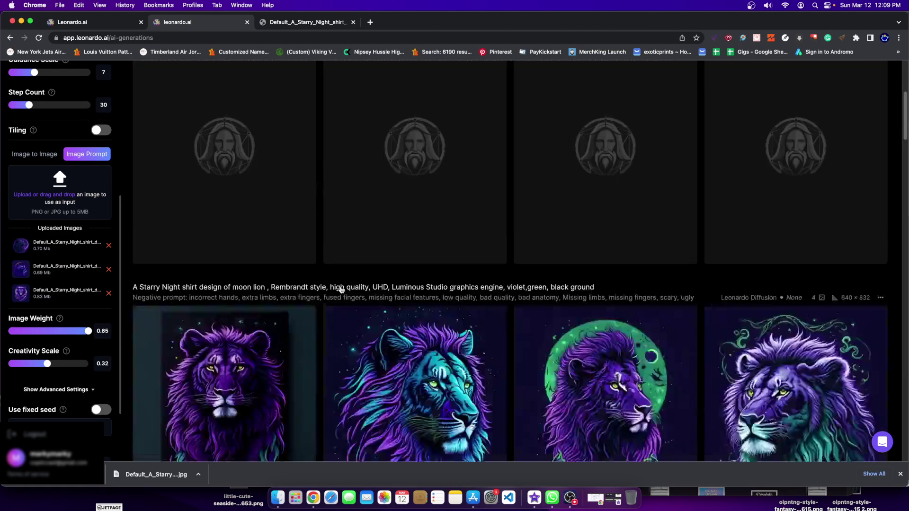
{"action": "scroll", "coordinate": [325, 314], "scroll_direction": "up", "scroll_amount": 10}
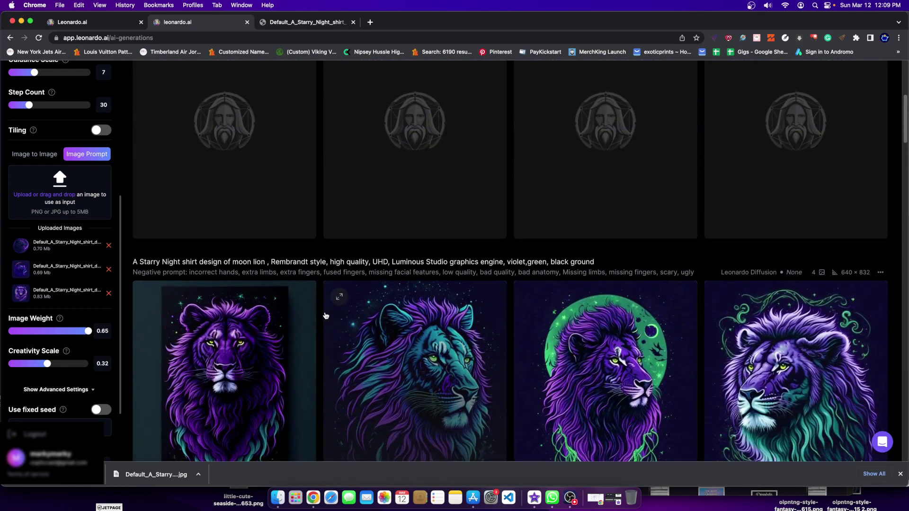
{"action": "scroll", "coordinate": [118, 268], "scroll_direction": "up", "scroll_amount": 10}
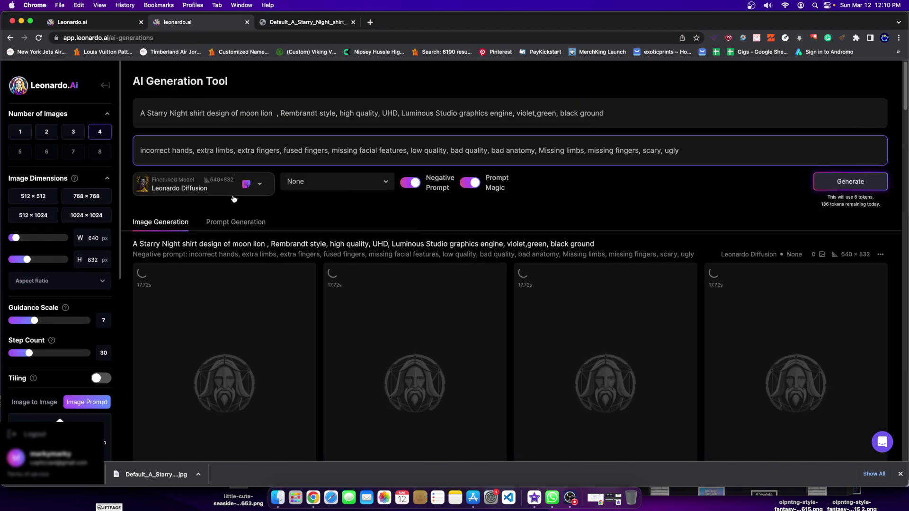
{"action": "scroll", "coordinate": [113, 305], "scroll_direction": "down", "scroll_amount": 3}
{"action": "scroll", "coordinate": [113, 305], "scroll_direction": "down", "scroll_amount": 3}
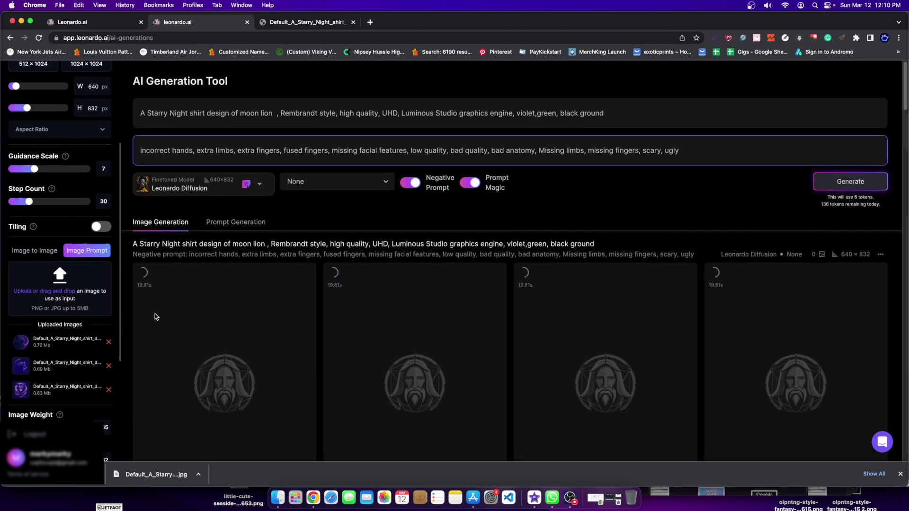
{"action": "scroll", "coordinate": [147, 319], "scroll_direction": "down", "scroll_amount": 3}
{"action": "scroll", "coordinate": [35, 204], "scroll_direction": "up", "scroll_amount": 2}
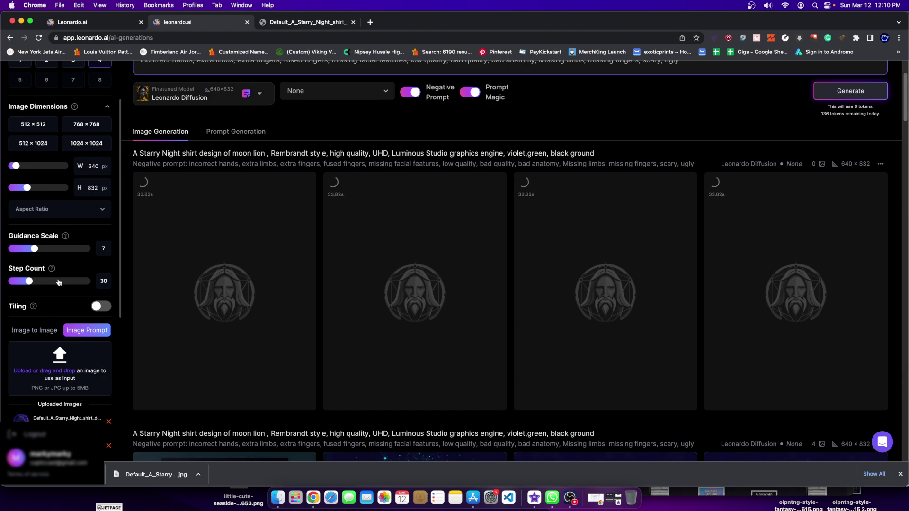
Preview the upscaled front-facing moon lion used as an image prompt, close it, and compare it with the generated lion batches.
{"action": "scroll", "coordinate": [251, 263], "scroll_direction": "down", "scroll_amount": 10}
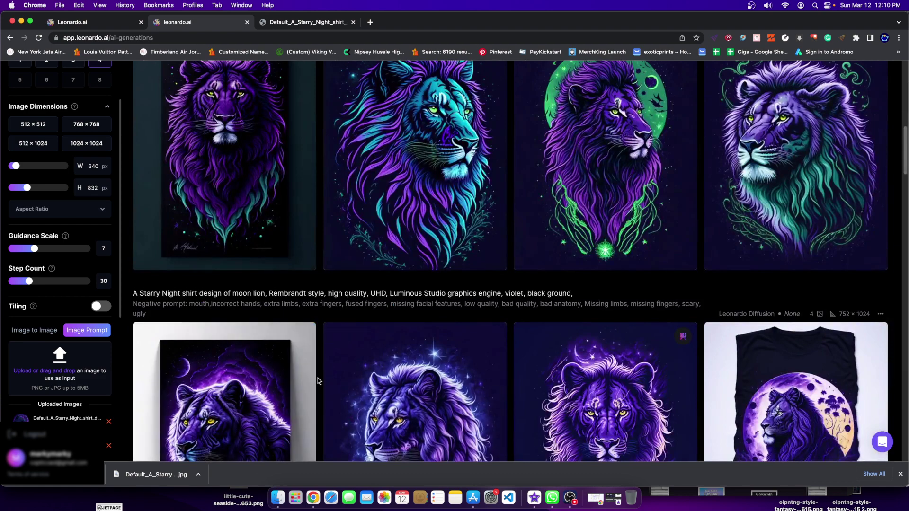
{"action": "scroll", "coordinate": [318, 381], "scroll_direction": "down", "scroll_amount": 3}
{"action": "left_click", "coordinate": [595, 362]}
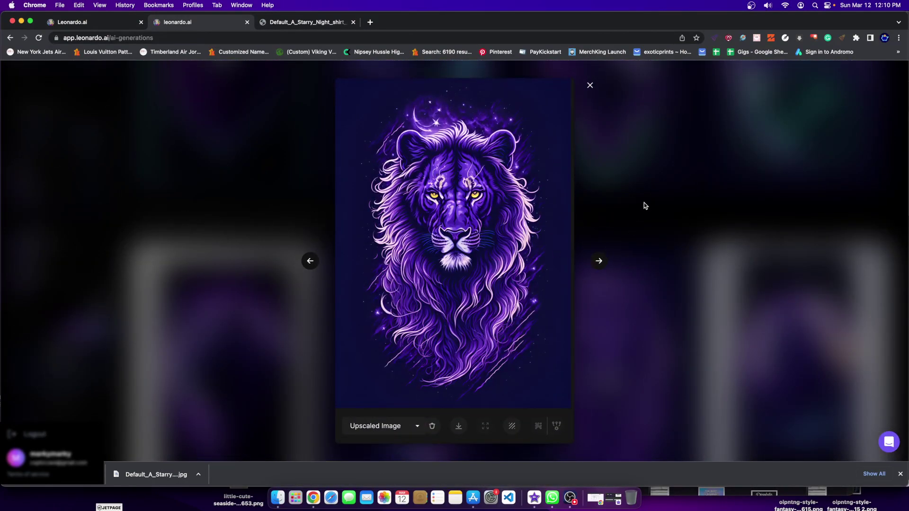
{"action": "left_click", "coordinate": [621, 207]}
{"action": "scroll", "coordinate": [304, 308], "scroll_direction": "down", "scroll_amount": 5}
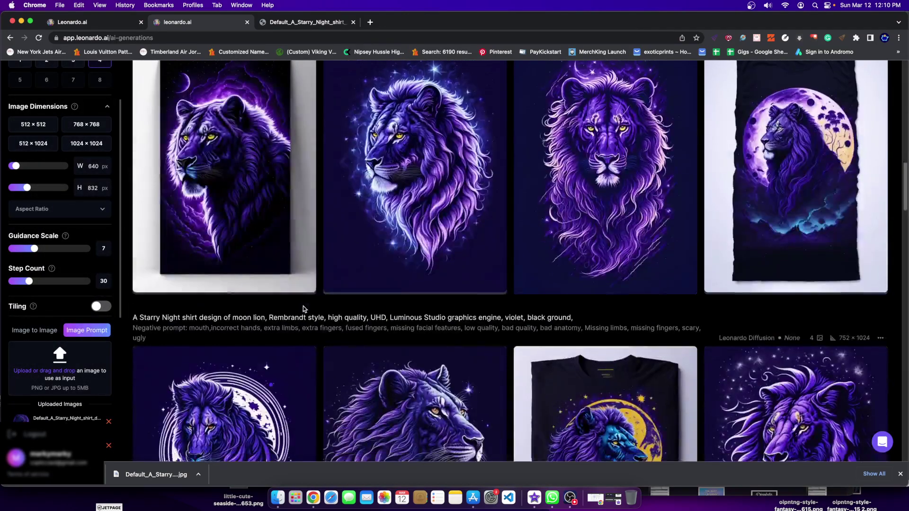
{"action": "scroll", "coordinate": [304, 309], "scroll_direction": "up", "scroll_amount": 5}
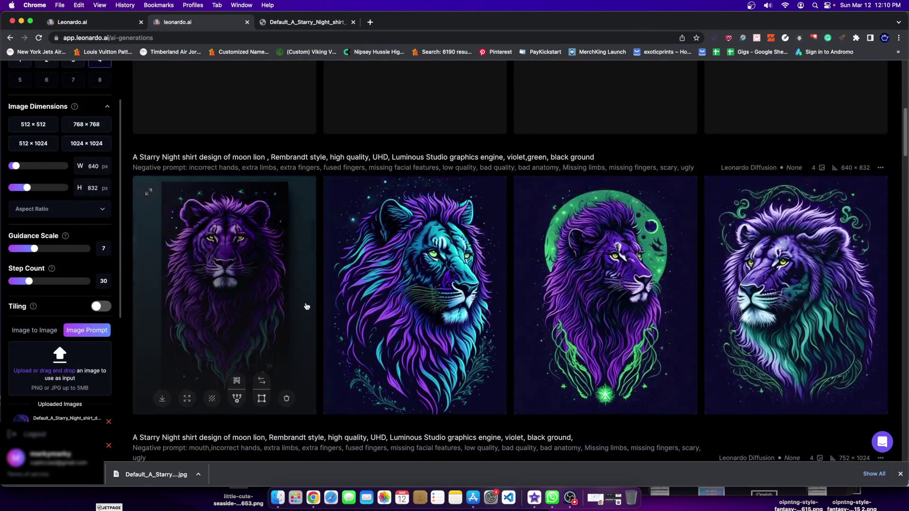
{"action": "scroll", "coordinate": [307, 306], "scroll_direction": "up", "scroll_amount": 2}
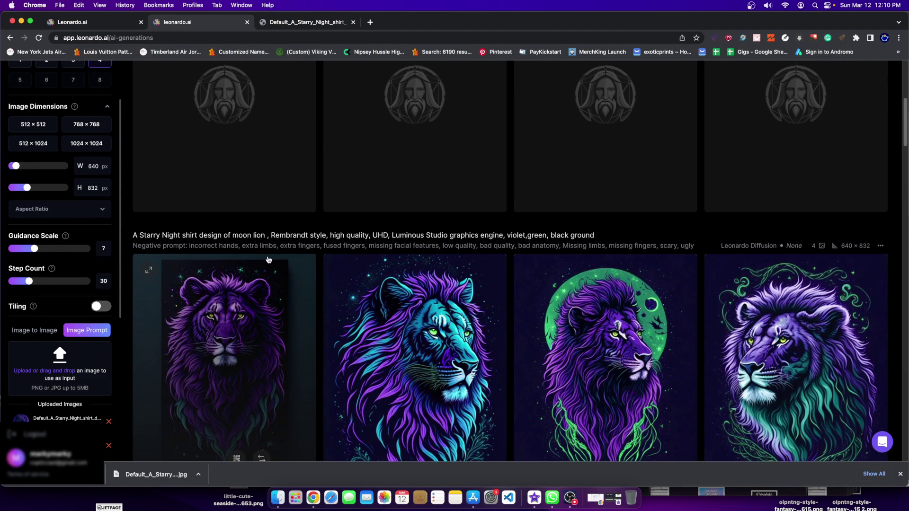
{"action": "scroll", "coordinate": [268, 260], "scroll_direction": "down", "scroll_amount": 5}
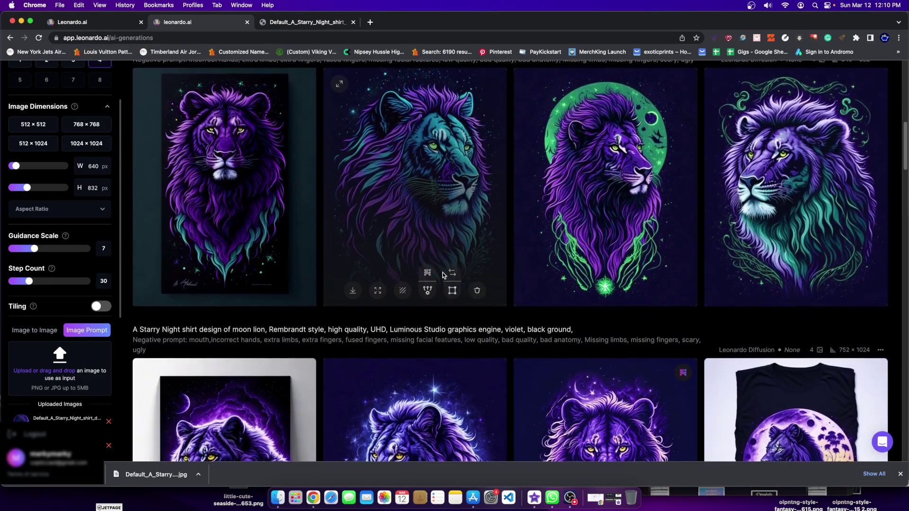
Compare the newest violet and green moon lion batch with the previous one, closing the browser's downloads bar.
{"action": "scroll", "coordinate": [443, 276], "scroll_direction": "up", "scroll_amount": 8}
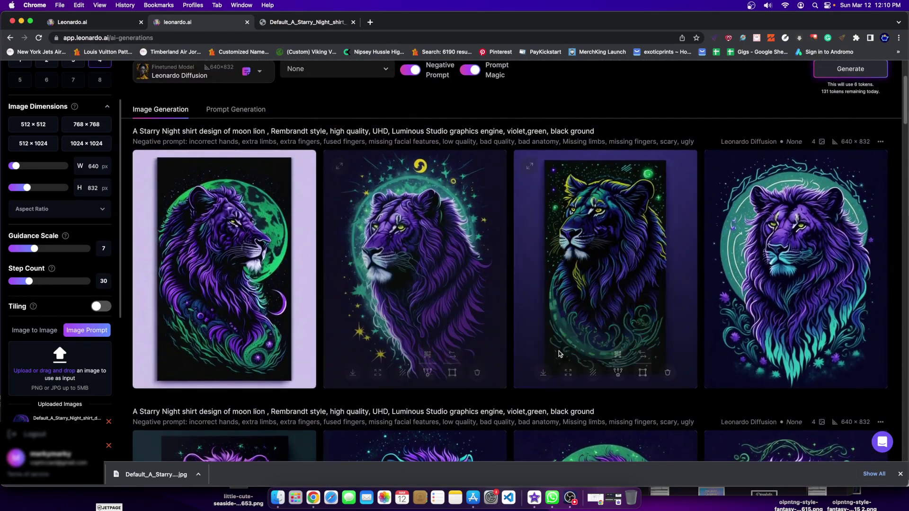
{"action": "scroll", "coordinate": [39, 347], "scroll_direction": "down", "scroll_amount": 5}
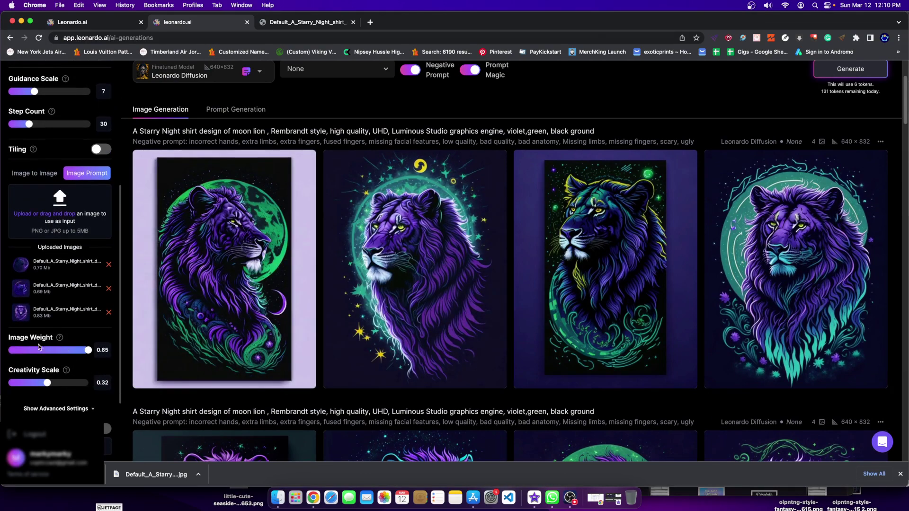
{"action": "scroll", "coordinate": [228, 347], "scroll_direction": "down", "scroll_amount": 3}
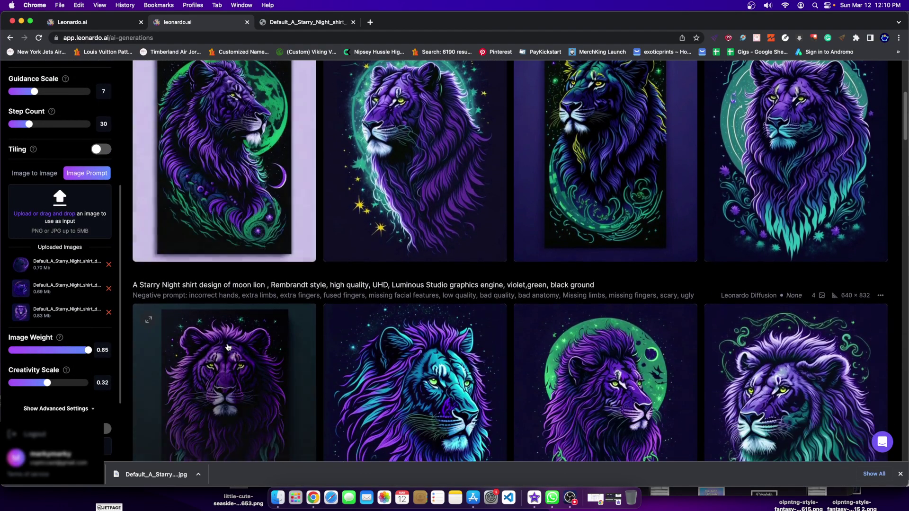
{"action": "left_click", "coordinate": [900, 473]}
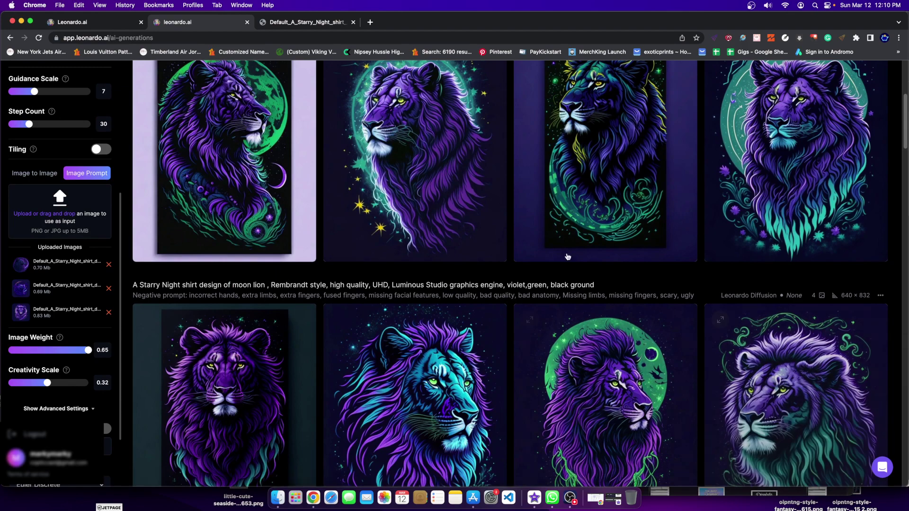
{"action": "scroll", "coordinate": [568, 256], "scroll_direction": "up", "scroll_amount": 2}
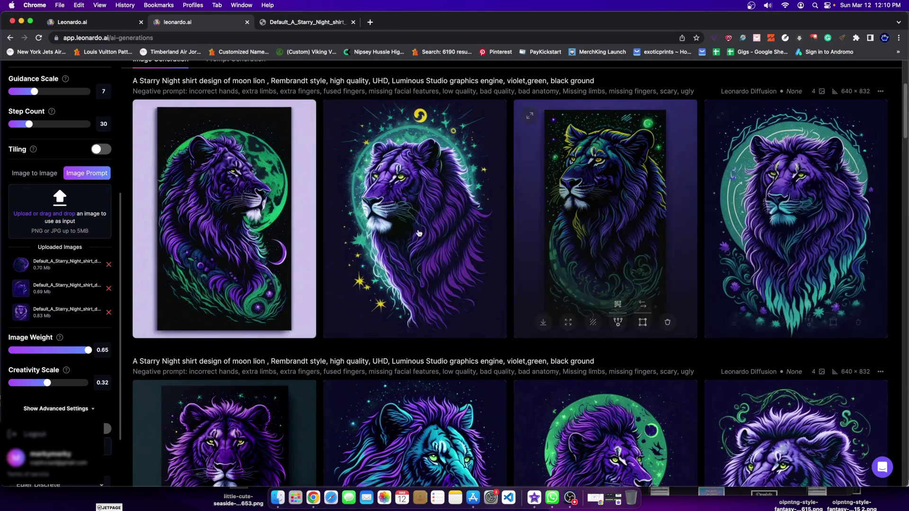
{"action": "scroll", "coordinate": [419, 233], "scroll_direction": "down", "scroll_amount": 4}
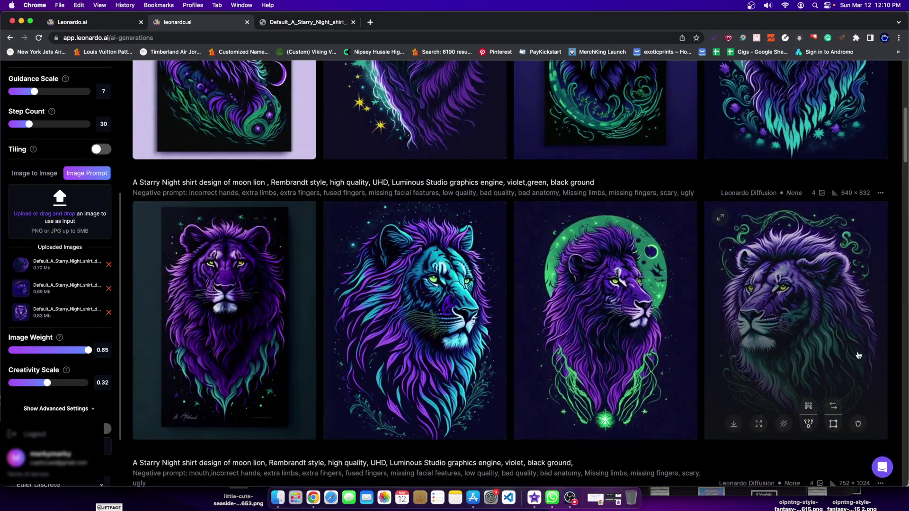
{"action": "scroll", "coordinate": [501, 367], "scroll_direction": "up", "scroll_amount": 4}
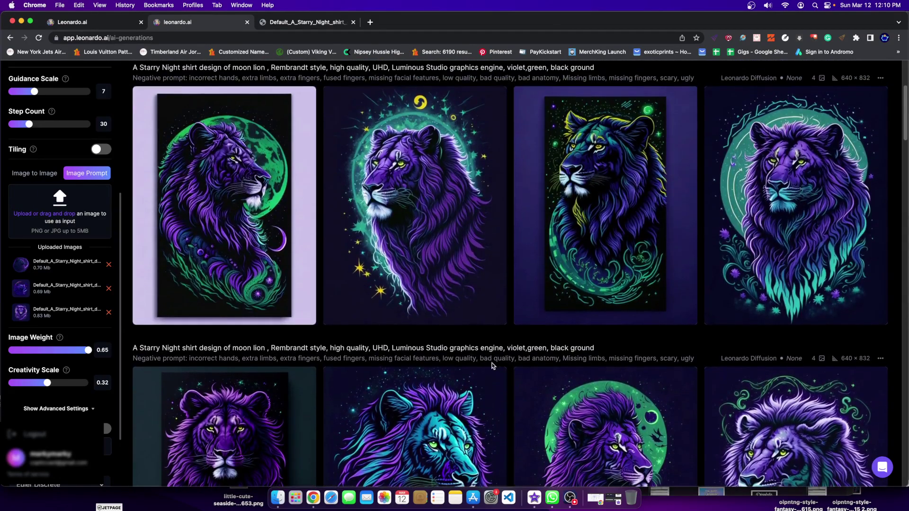
{"action": "scroll", "coordinate": [475, 364], "scroll_direction": "down", "scroll_amount": 4}
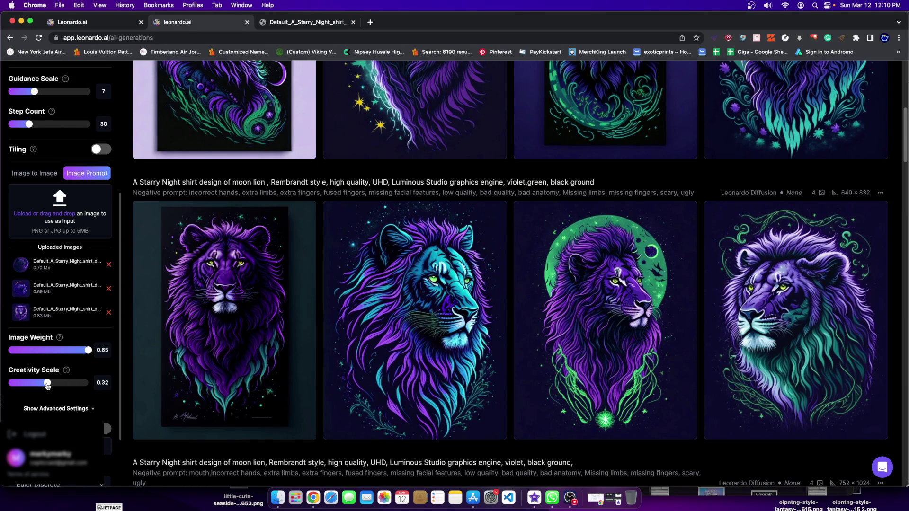
Set the Creativity Scale to 0.5, keep the Image Weight at 0.65, and generate four more moon lion images.
{"action": "left_click_drag", "start_coordinate": [48, 385], "coordinate": [89, 383]}
{"action": "mouse_move", "coordinate": [88, 351]}
{"action": "left_mouse_down"}
{"action": "mouse_move", "coordinate": [71, 351]}
{"action": "mouse_move", "coordinate": [89, 351]}
{"action": "left_mouse_up"}
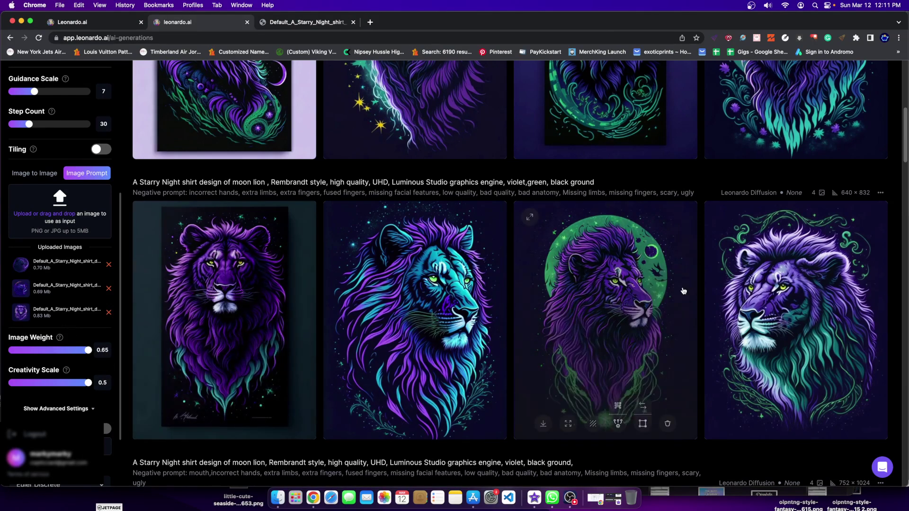
{"action": "scroll", "coordinate": [681, 291], "scroll_direction": "up", "scroll_amount": 6}
{"action": "left_click", "coordinate": [865, 121]}
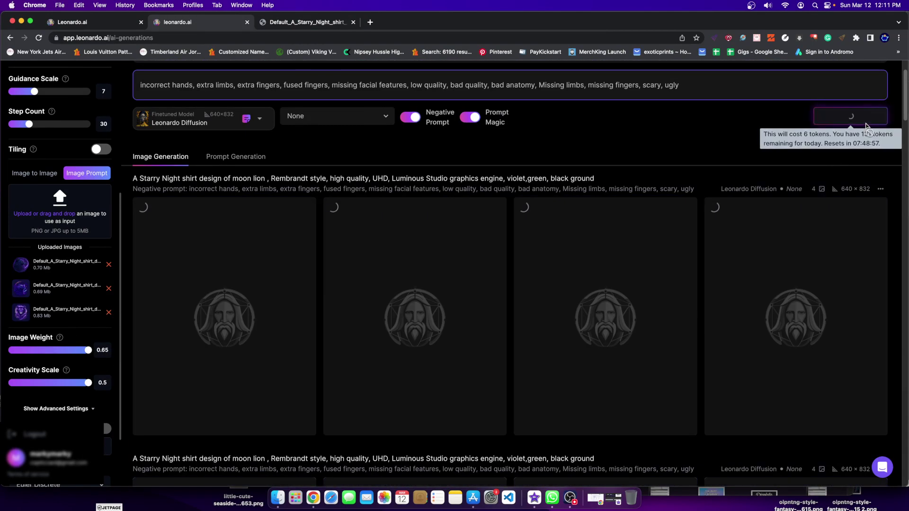
{"action": "scroll", "coordinate": [89, 370], "scroll_direction": "down", "scroll_amount": 1}
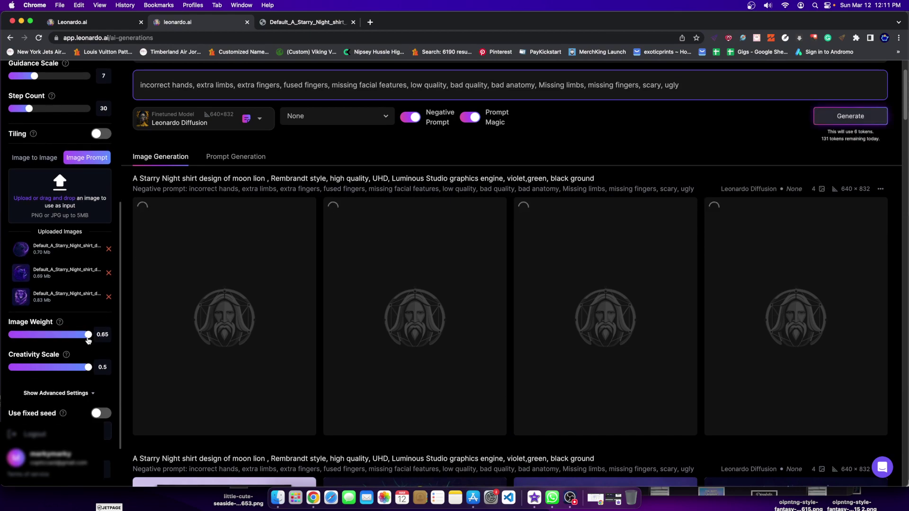
Set the Image Weight to 0.49, keep the Creativity Scale at 0.5, and generate four more moon lion images.
{"action": "left_click_drag", "start_coordinate": [87, 338], "coordinate": [46, 335]}
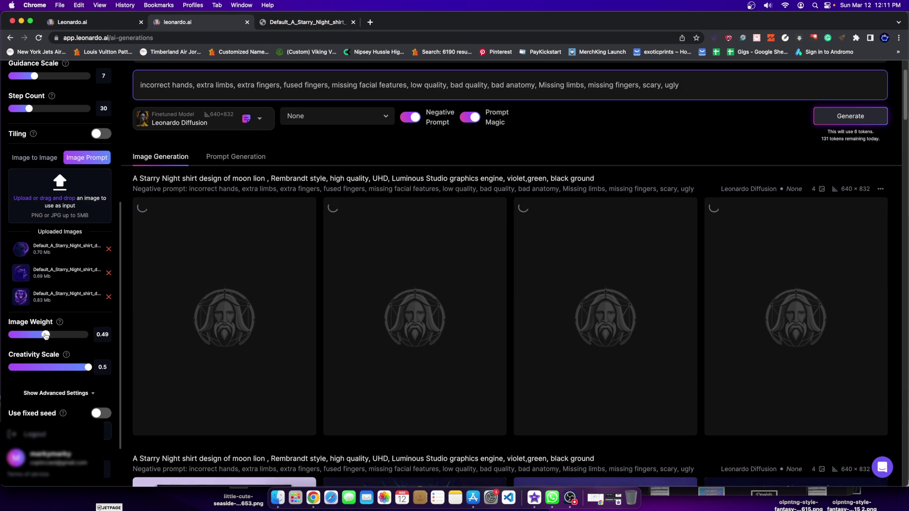
{"action": "left_click", "coordinate": [843, 118]}
{"action": "scroll", "coordinate": [385, 284], "scroll_direction": "down", "scroll_amount": 3}
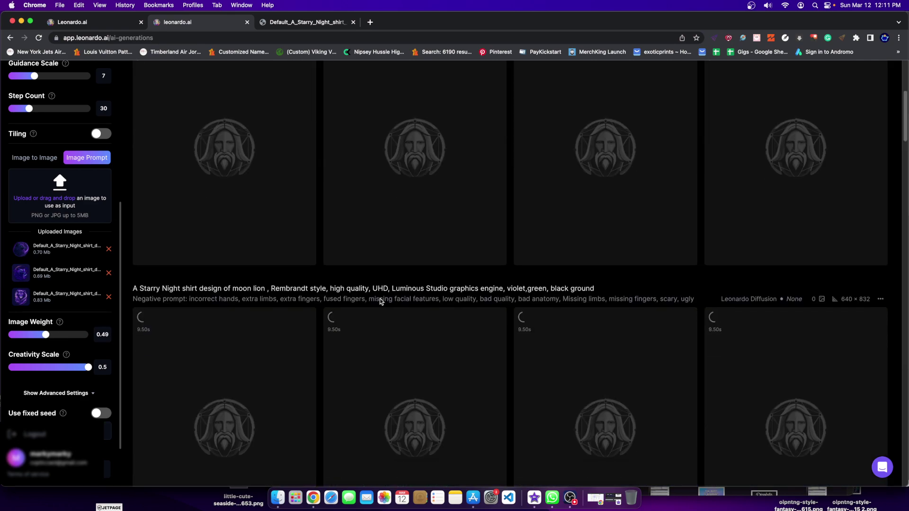
{"action": "scroll", "coordinate": [380, 302], "scroll_direction": "down", "scroll_amount": 5}
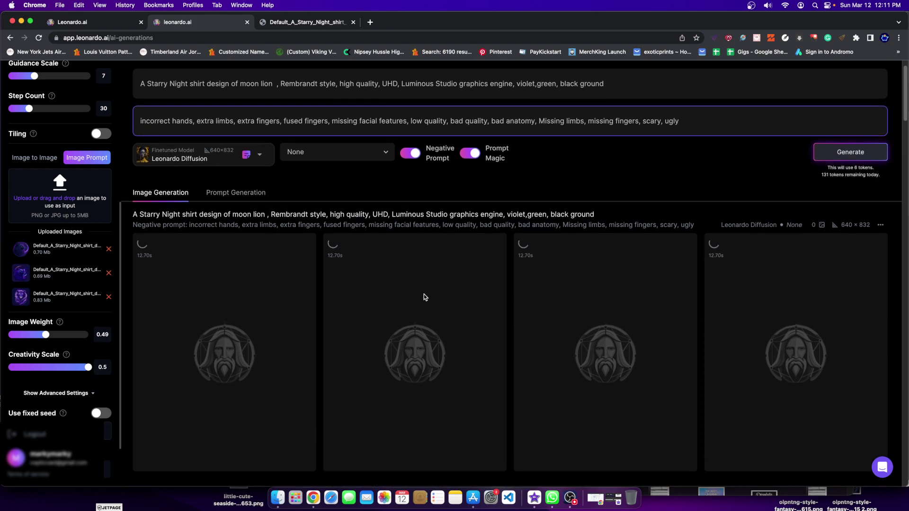
Review the earlier violet and green moon lion batches and the violet originals while the two new batches are generating.
{"action": "scroll", "coordinate": [424, 298], "scroll_direction": "down", "scroll_amount": 4}
{"action": "scroll", "coordinate": [246, 222], "scroll_direction": "up", "scroll_amount": 2}
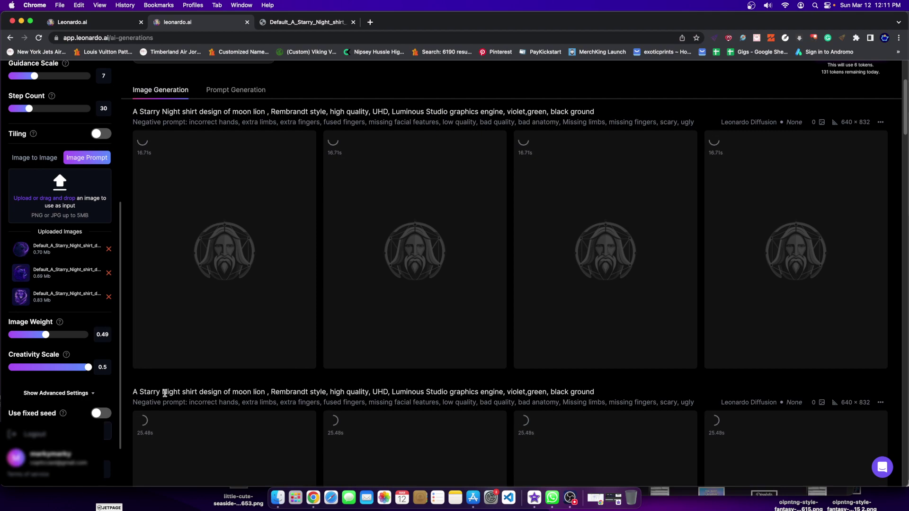
{"action": "scroll", "coordinate": [315, 305], "scroll_direction": "down", "scroll_amount": 6}
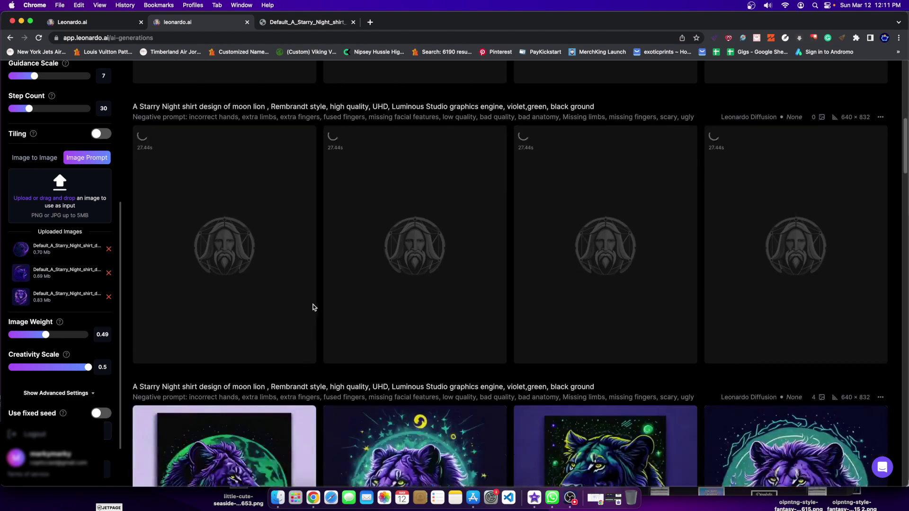
{"action": "scroll", "coordinate": [413, 219], "scroll_direction": "down", "scroll_amount": 5}
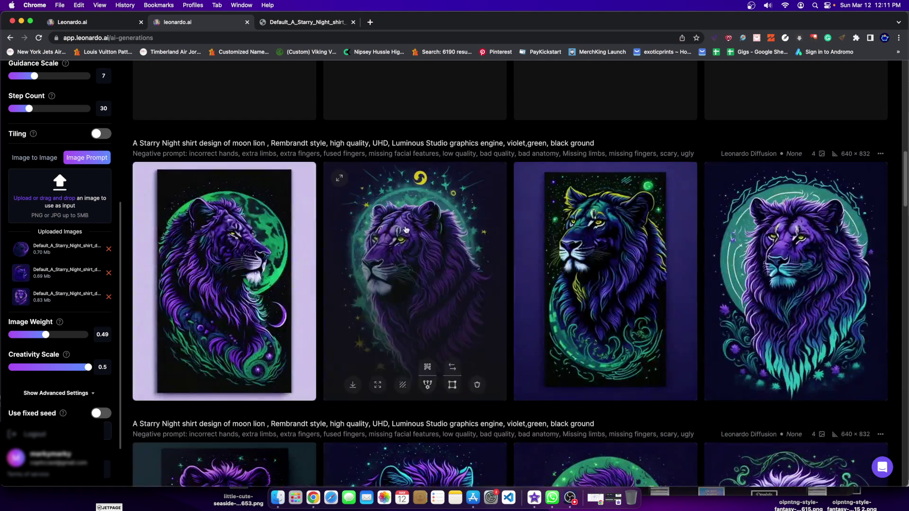
{"action": "scroll", "coordinate": [388, 215], "scroll_direction": "down", "scroll_amount": 10}
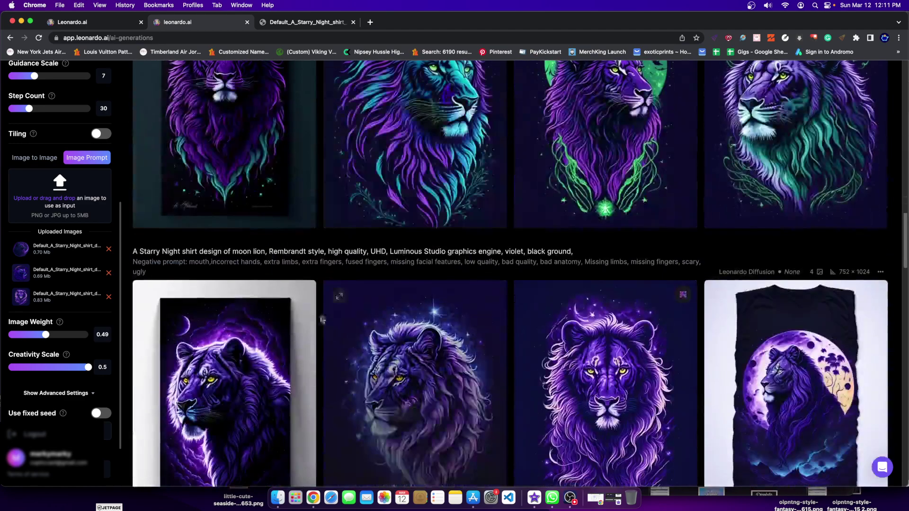
{"action": "scroll", "coordinate": [275, 318], "scroll_direction": "up", "scroll_amount": 9}
{"action": "scroll", "coordinate": [275, 319], "scroll_direction": "up", "scroll_amount": 3}
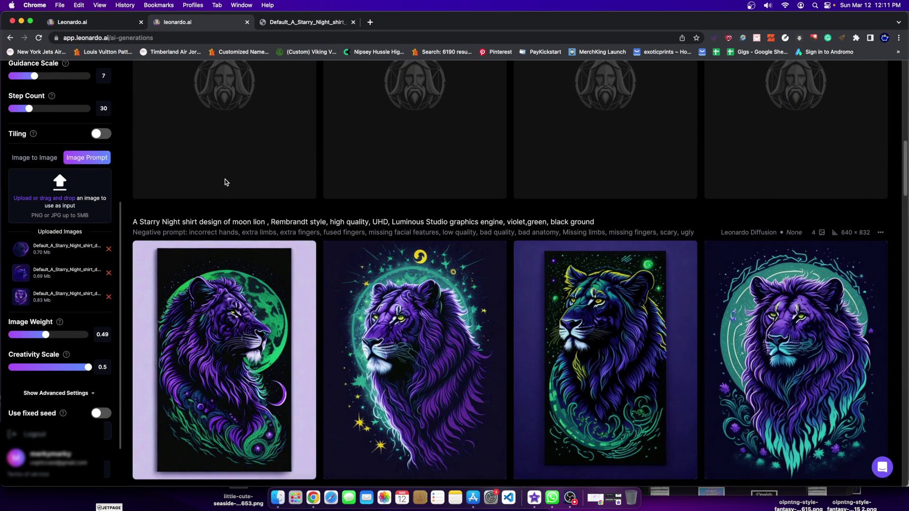
{"action": "scroll", "coordinate": [231, 217], "scroll_direction": "up", "scroll_amount": 3}
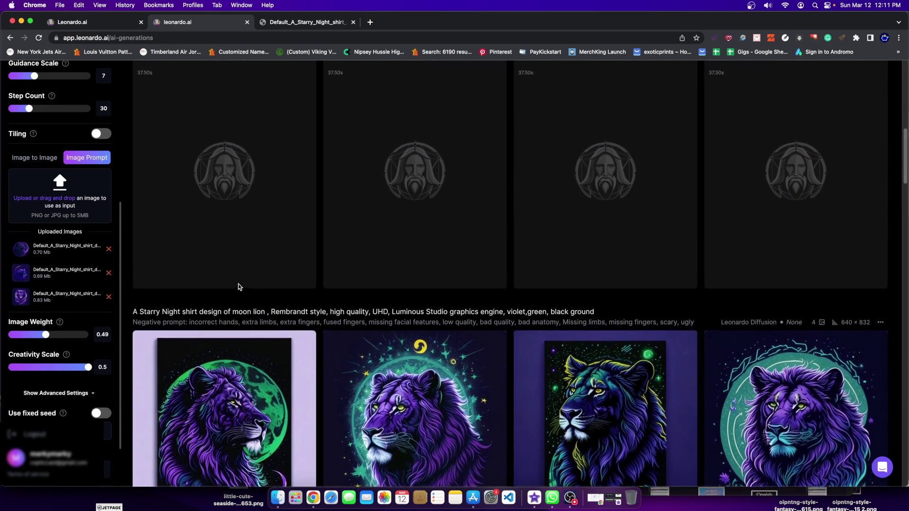
{"action": "scroll", "coordinate": [255, 286], "scroll_direction": "up", "scroll_amount": 1}
{"action": "scroll", "coordinate": [345, 270], "scroll_direction": "up", "scroll_amount": 1}
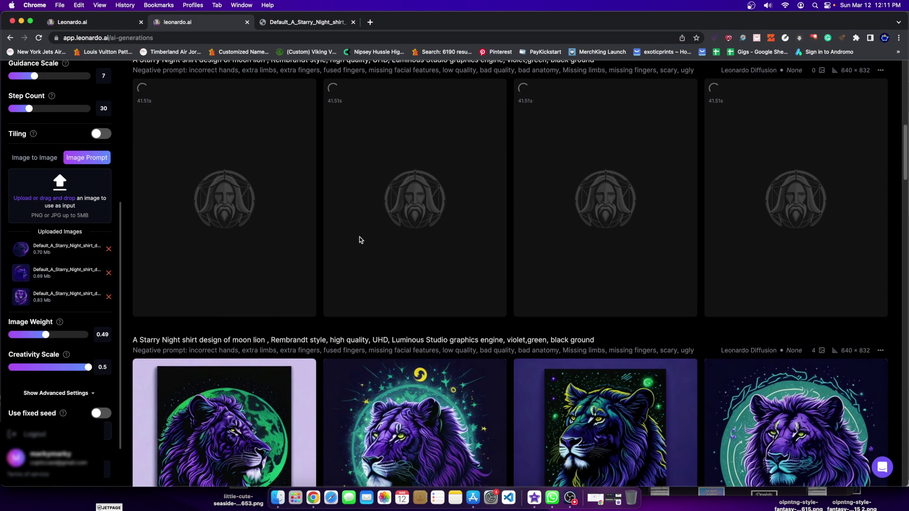
Compare the violet and green moon lion batches, and upscale the front-facing teal lion with the white moon behind it.
{"action": "scroll", "coordinate": [442, 273], "scroll_direction": "down", "scroll_amount": 10}
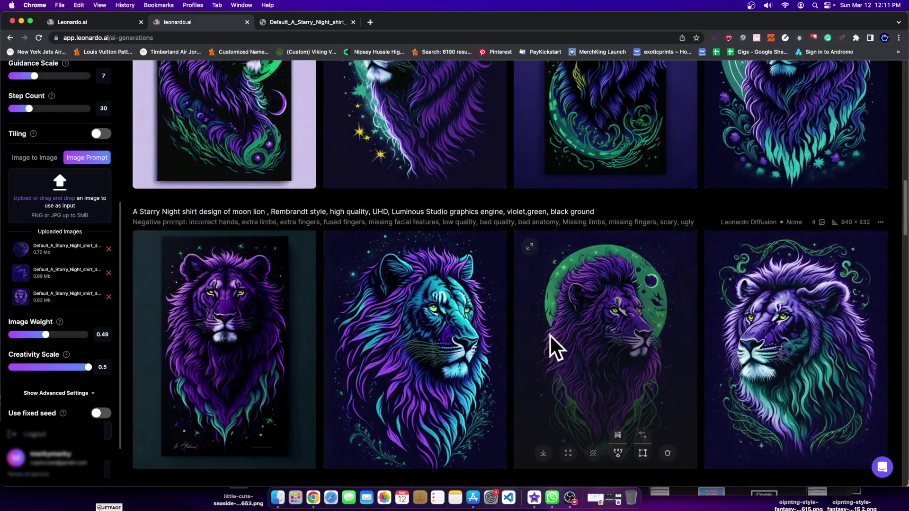
{"action": "scroll", "coordinate": [318, 326], "scroll_direction": "down", "scroll_amount": 3}
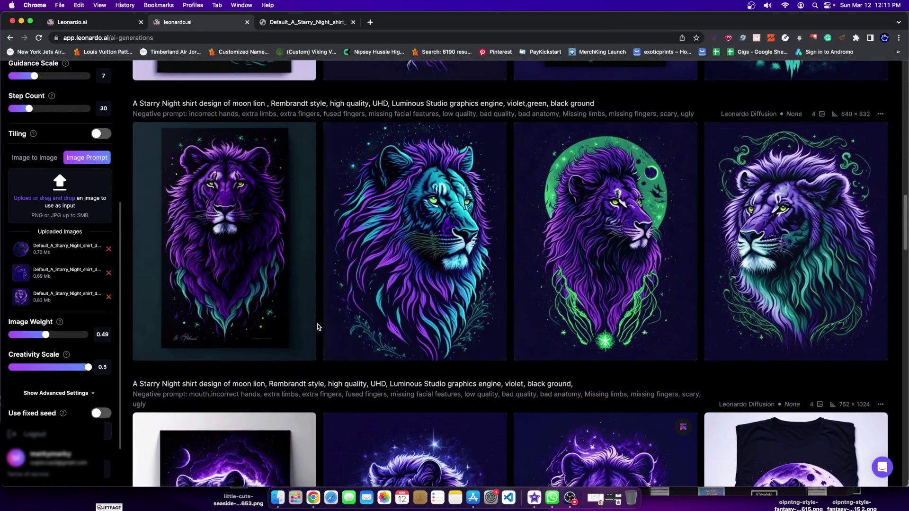
{"action": "mouse_move", "coordinate": [301, 352]}
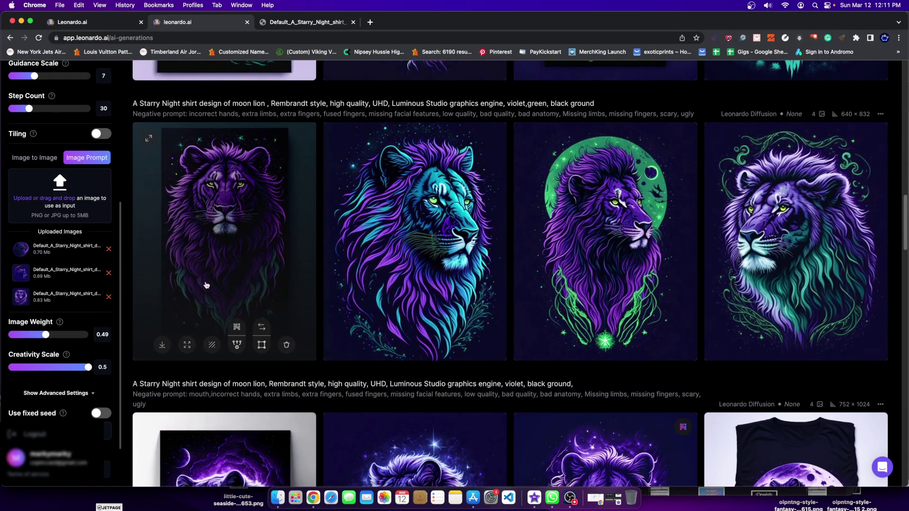
{"action": "scroll", "coordinate": [206, 285], "scroll_direction": "up", "scroll_amount": 5}
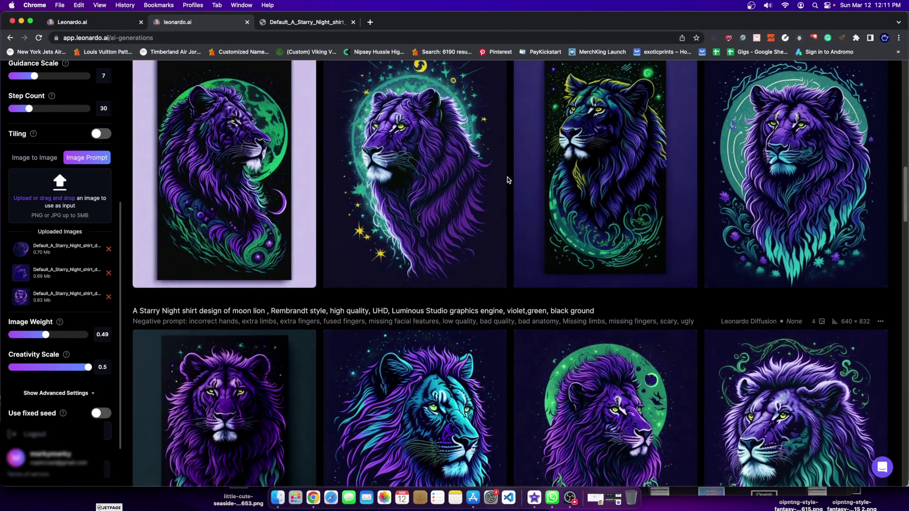
{"action": "scroll", "coordinate": [508, 180], "scroll_direction": "up", "scroll_amount": 8}
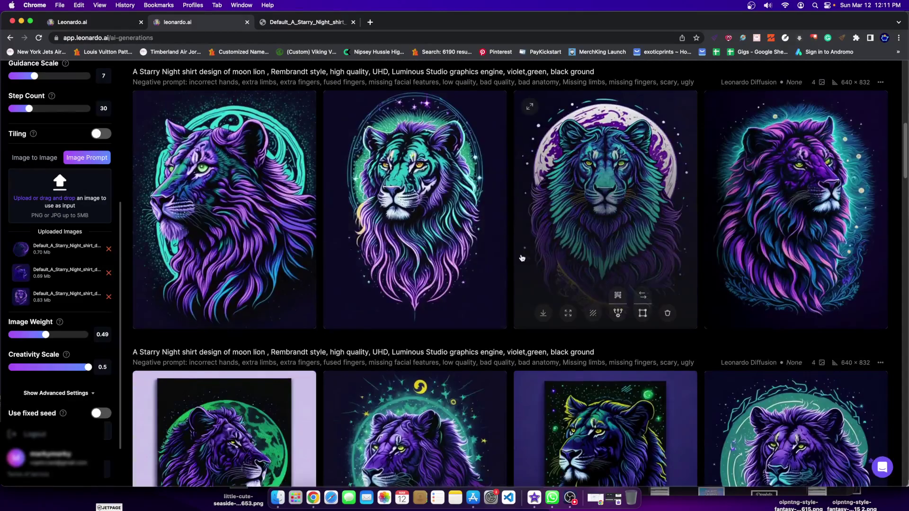
{"action": "scroll", "coordinate": [529, 363], "scroll_direction": "up", "scroll_amount": 2}
{"action": "scroll", "coordinate": [529, 332], "scroll_direction": "down", "scroll_amount": 3}
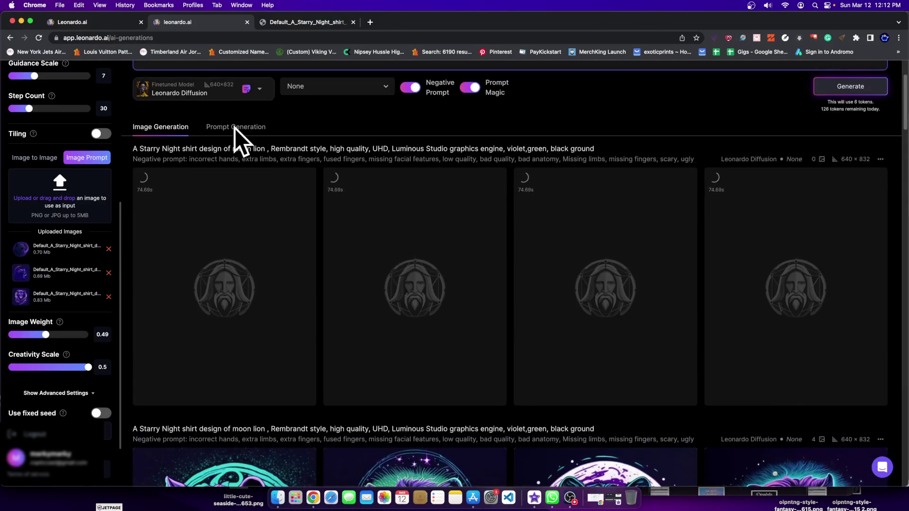
Look back through the generated moon lions down to the older violet batches that supplied the image prompts.
{"action": "scroll", "coordinate": [349, 305], "scroll_direction": "down", "scroll_amount": 10}
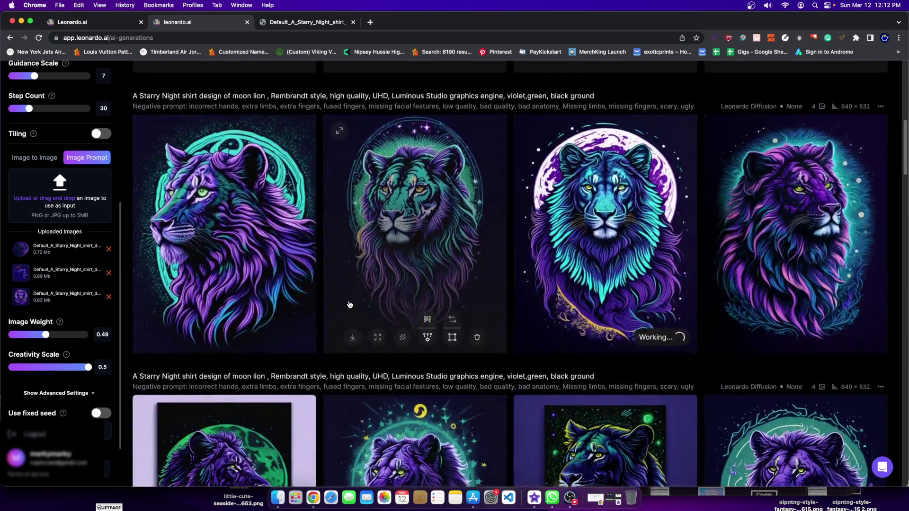
{"action": "scroll", "coordinate": [349, 304], "scroll_direction": "down", "scroll_amount": 4}
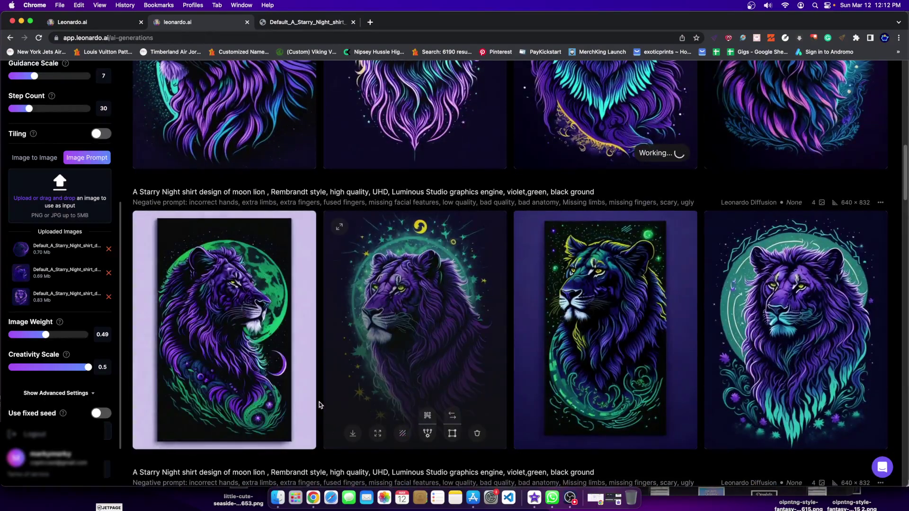
{"action": "scroll", "coordinate": [208, 378], "scroll_direction": "down", "scroll_amount": 3}
{"action": "scroll", "coordinate": [208, 378], "scroll_direction": "down", "scroll_amount": 20}
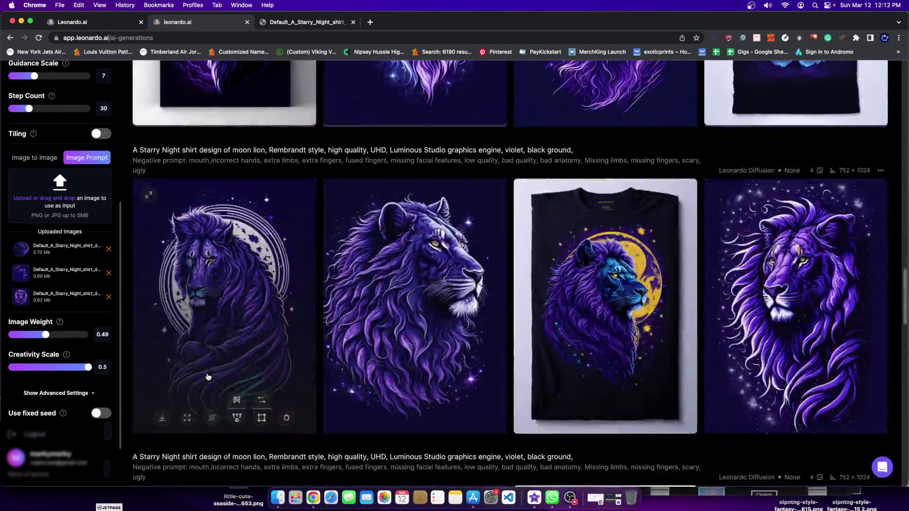
{"action": "scroll", "coordinate": [198, 345], "scroll_direction": "down", "scroll_amount": 7}
{"action": "scroll", "coordinate": [634, 285], "scroll_direction": "up", "scroll_amount": 6}
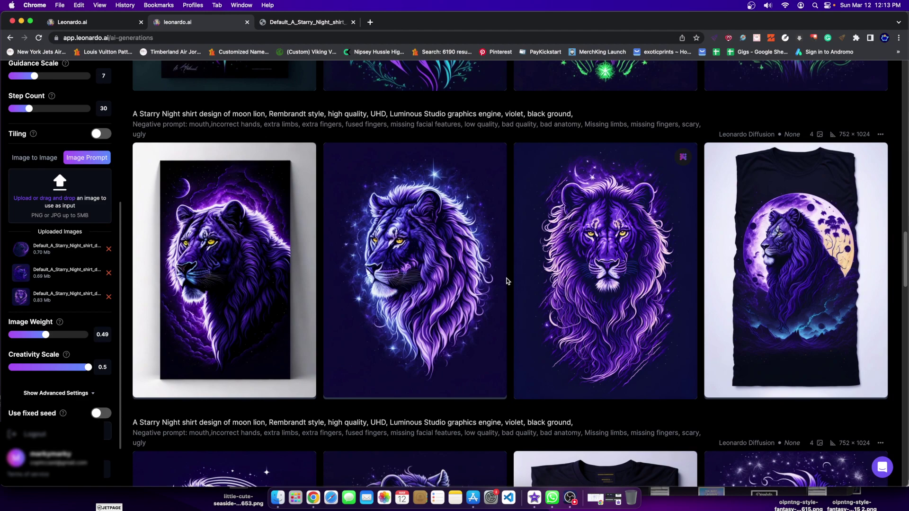
Compare the older moon lion batches with the newest one made at Image Weight 0.49, examining each of its four images.
{"action": "scroll", "coordinate": [507, 281], "scroll_direction": "up", "scroll_amount": 10}
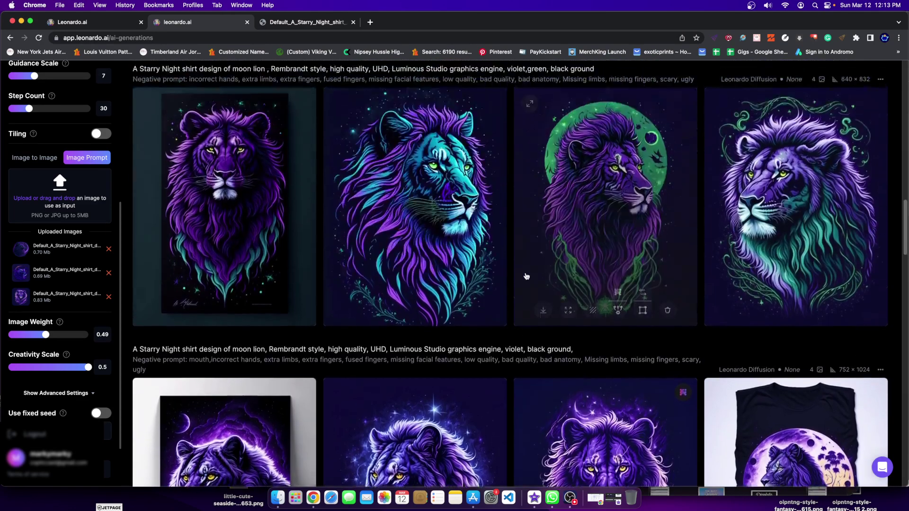
{"action": "scroll", "coordinate": [527, 278], "scroll_direction": "up", "scroll_amount": 10}
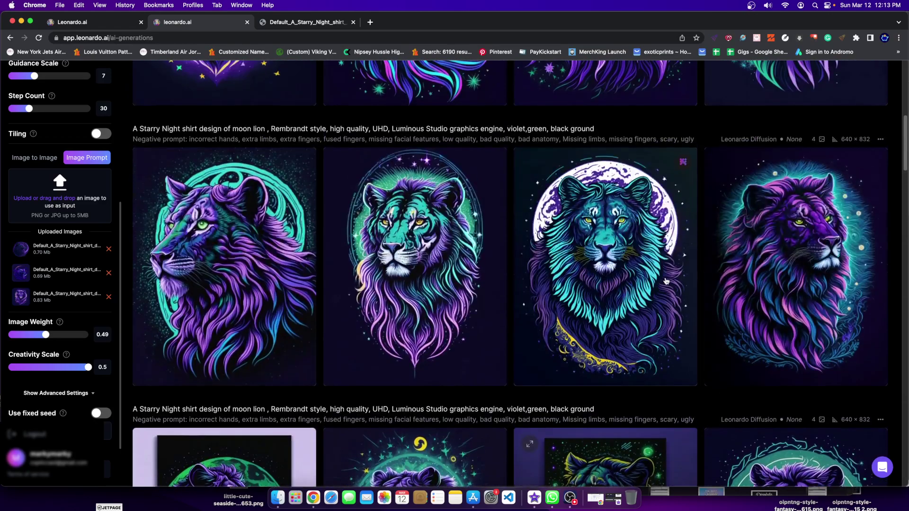
{"action": "scroll", "coordinate": [666, 281], "scroll_direction": "up", "scroll_amount": 5}
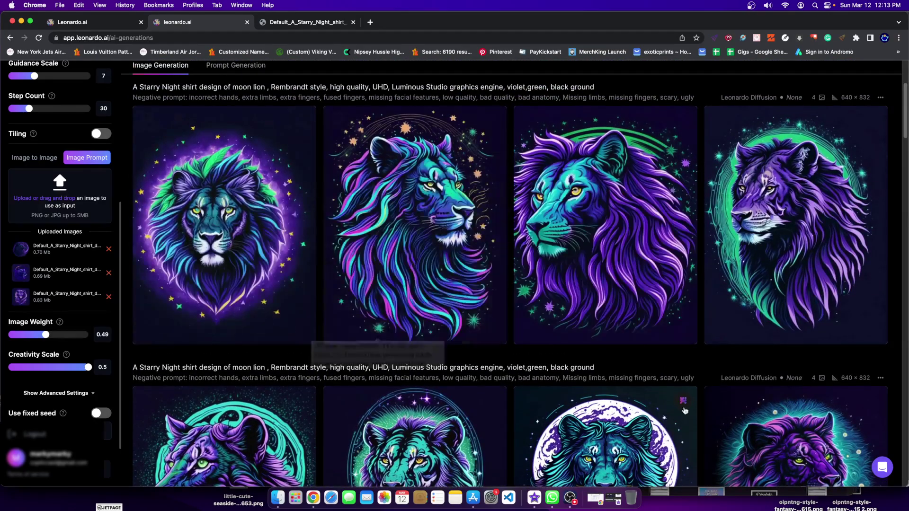
{"action": "mouse_move", "coordinate": [200, 180]}
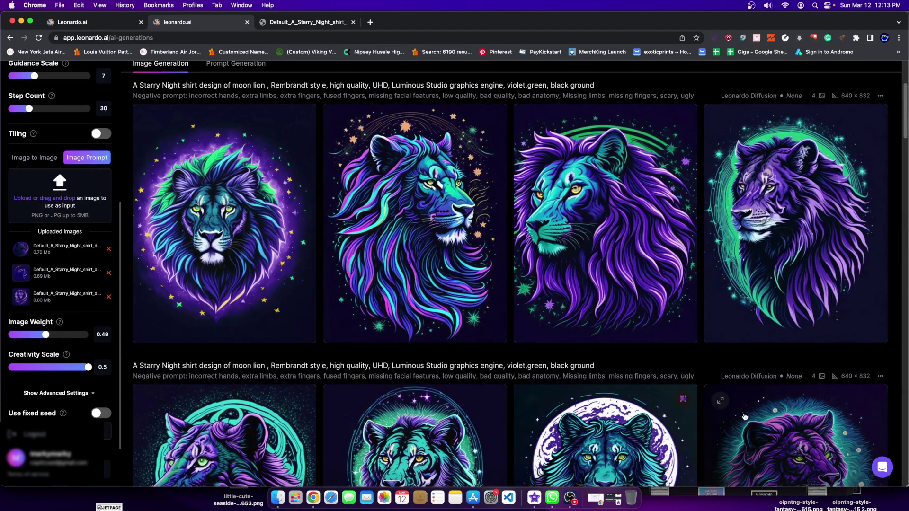
{"action": "mouse_move", "coordinate": [363, 407]}
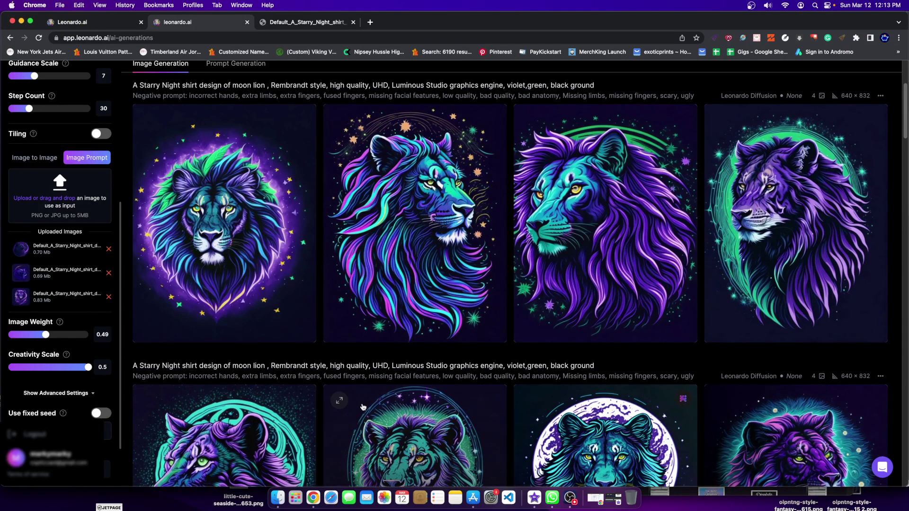
{"action": "mouse_move", "coordinate": [216, 400]}
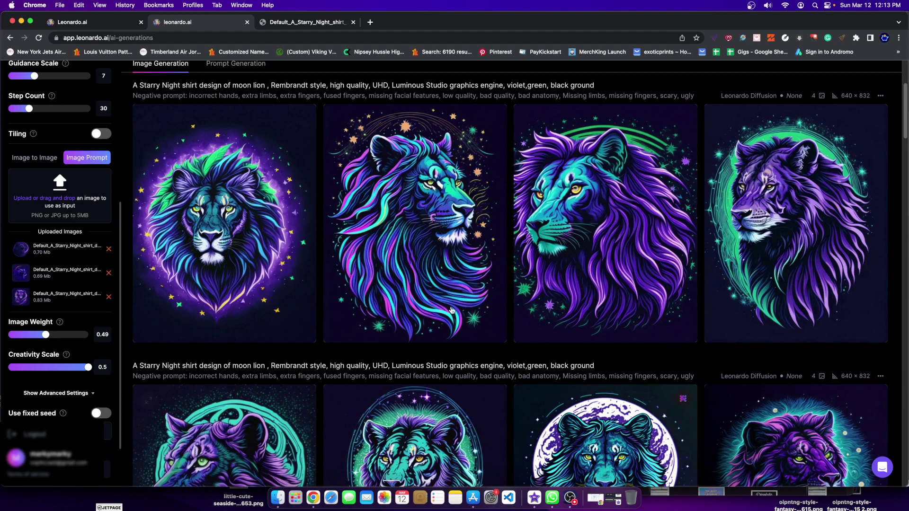
{"action": "mouse_move", "coordinate": [457, 284]}
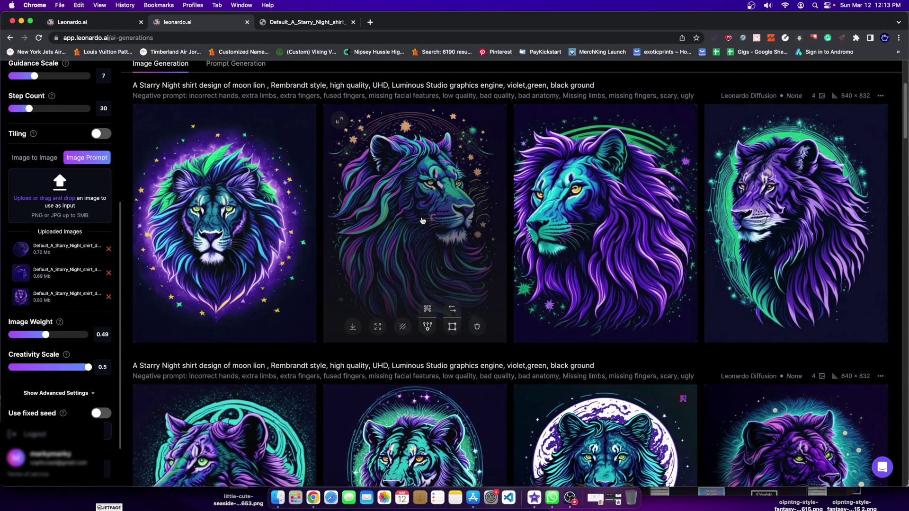
{"action": "mouse_move", "coordinate": [611, 295]}
{"action": "mouse_move", "coordinate": [277, 230]}
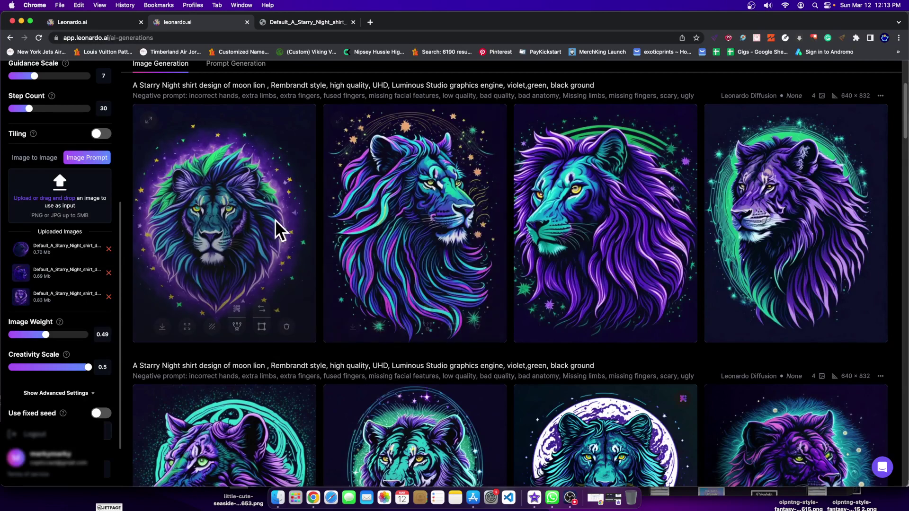
{"action": "mouse_move", "coordinate": [828, 118]}
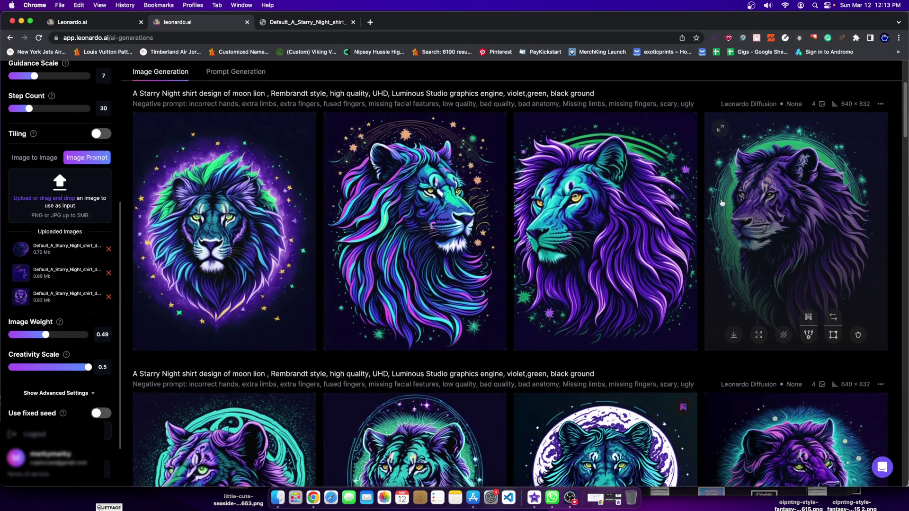
Preview the upscaled version of the front-facing teal lion with the white moon, and close the preview.
{"action": "scroll", "coordinate": [762, 182], "scroll_direction": "down", "scroll_amount": 4}
{"action": "left_click", "coordinate": [607, 288]}
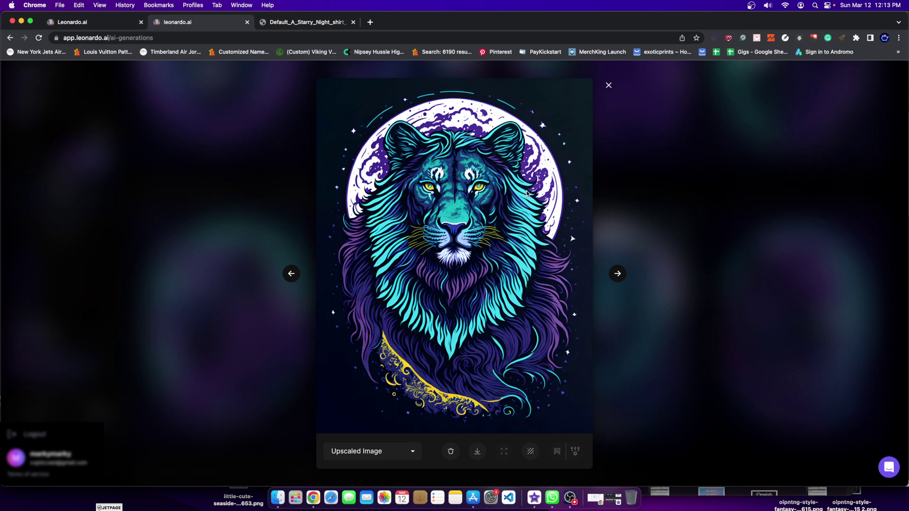
{"action": "left_click", "coordinate": [685, 138]}
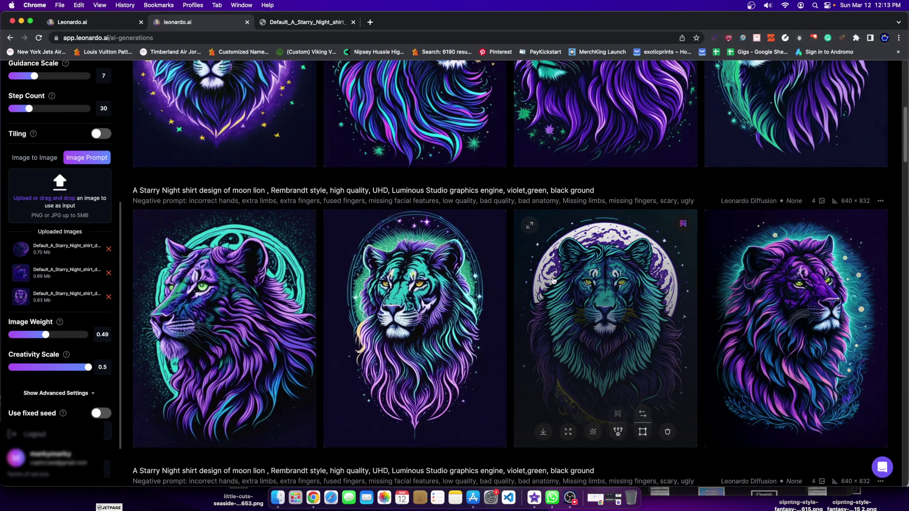
Open youtube.com in a new browser tab and search for "auto pilot passiven income".
{"action": "left_click", "coordinate": [371, 23]}
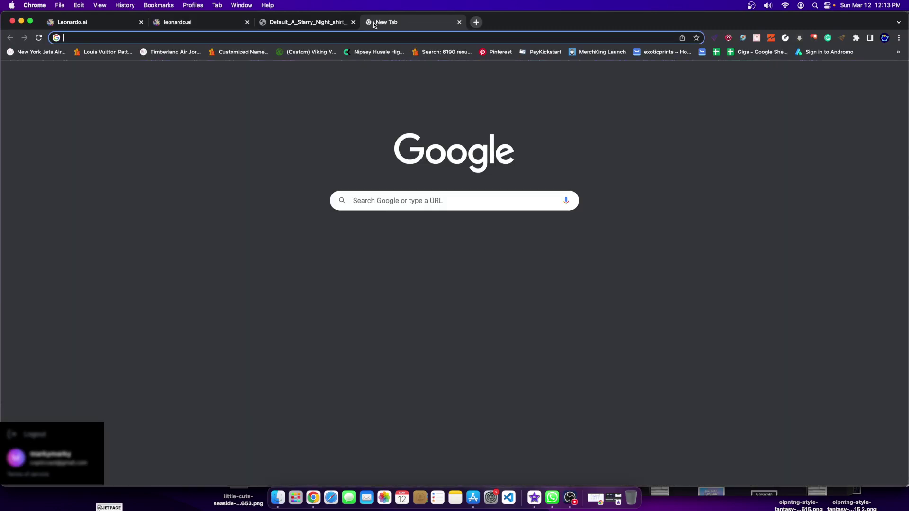
{"action": "type", "text": "youtube.com"}
{"action": "key", "text": "Return"}
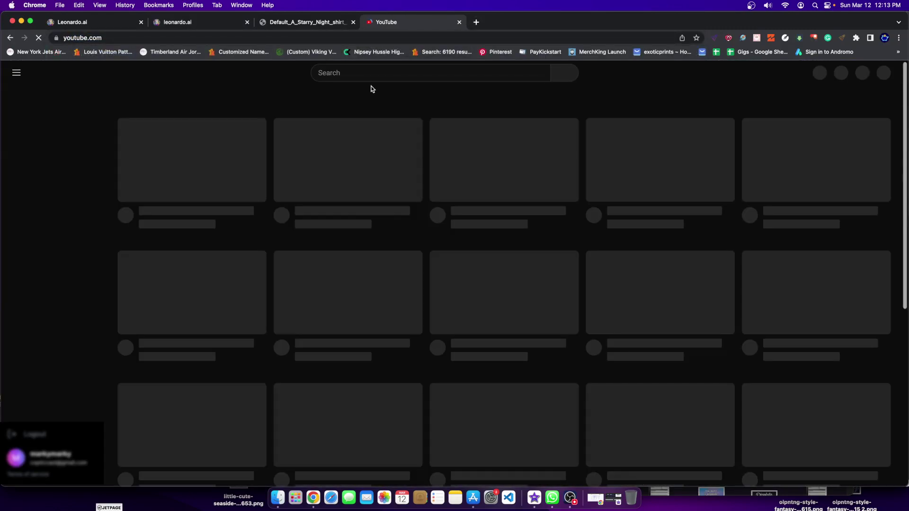
{"action": "type", "text": "auto pilop"}
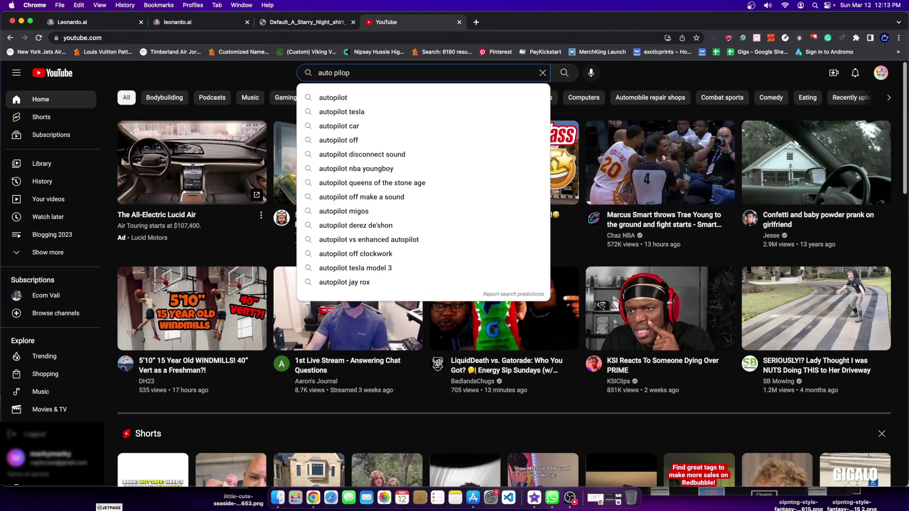
{"action": "key", "text": "BackSpace"}
{"action": "type", "text": "t passiven income"}
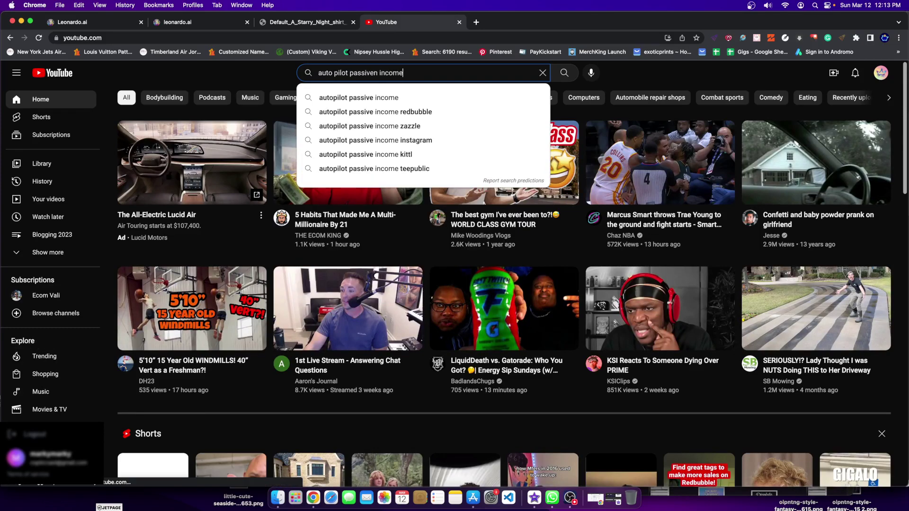
{"action": "key", "text": "Return"}
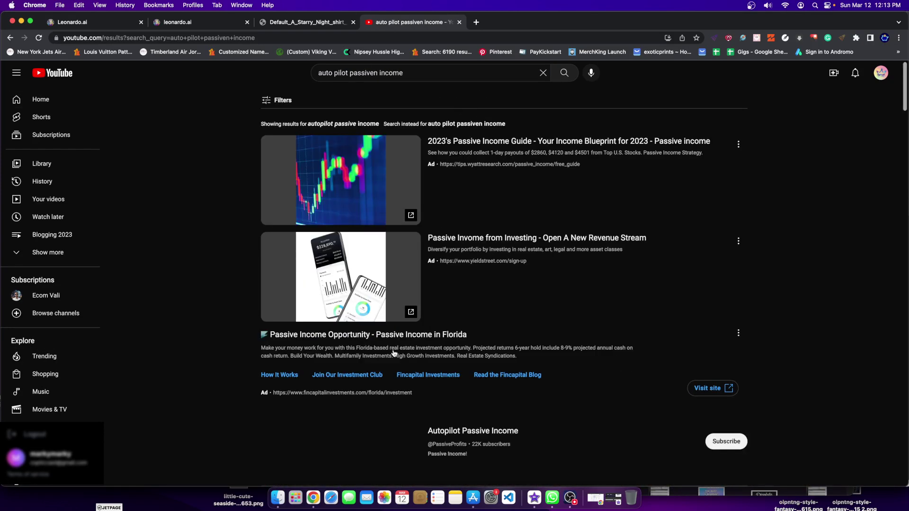
Open the Autopilot Passive Income channel from the search results and show its list of videos.
{"action": "scroll", "coordinate": [358, 396], "scroll_direction": "down", "scroll_amount": 1}
{"action": "scroll", "coordinate": [359, 397], "scroll_direction": "down", "scroll_amount": 3}
{"action": "left_click", "coordinate": [368, 289]}
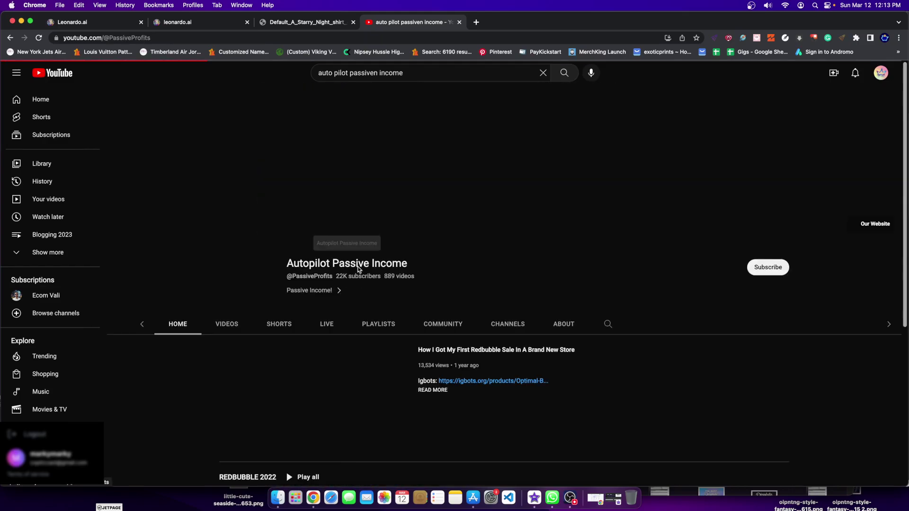
{"action": "left_click", "coordinate": [291, 299]}
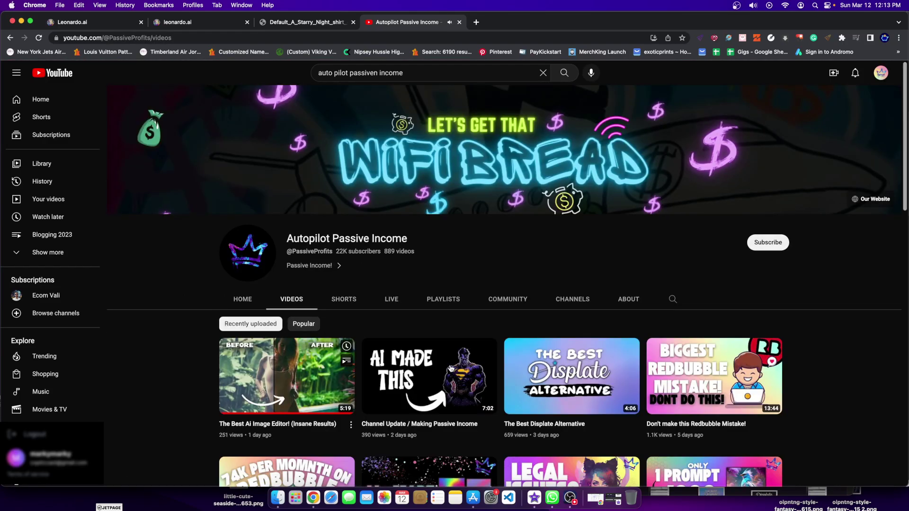
Browse the channel's recent and older uploads for its AI art, Redbubble and print on demand tutorials.
{"action": "scroll", "coordinate": [450, 366], "scroll_direction": "down", "scroll_amount": 4}
{"action": "scroll", "coordinate": [451, 366], "scroll_direction": "down", "scroll_amount": 10}
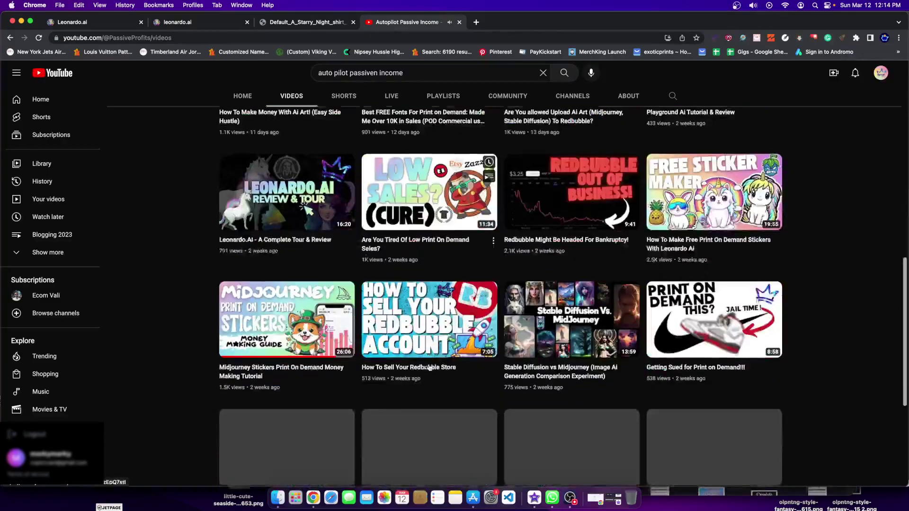
{"action": "scroll", "coordinate": [427, 366], "scroll_direction": "down", "scroll_amount": 3}
{"action": "scroll", "coordinate": [445, 369], "scroll_direction": "up", "scroll_amount": 7}
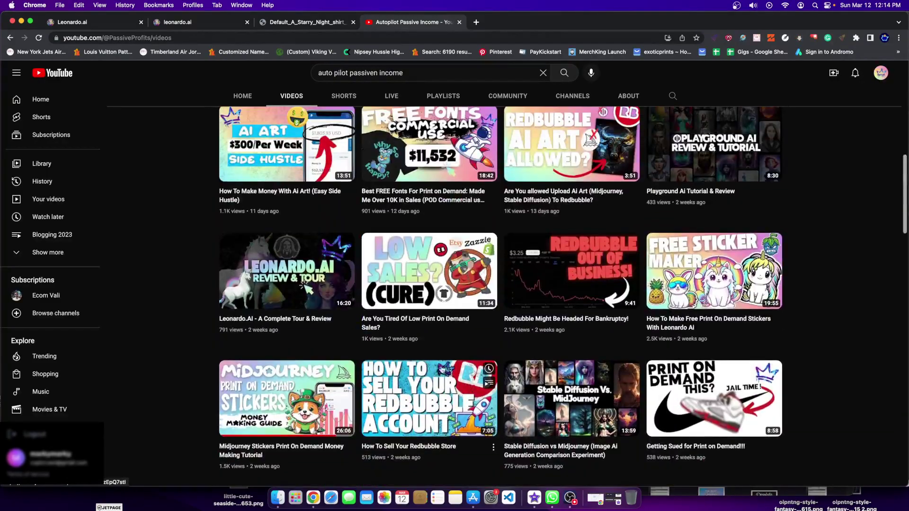
{"action": "scroll", "coordinate": [465, 372], "scroll_direction": "down", "scroll_amount": 4}
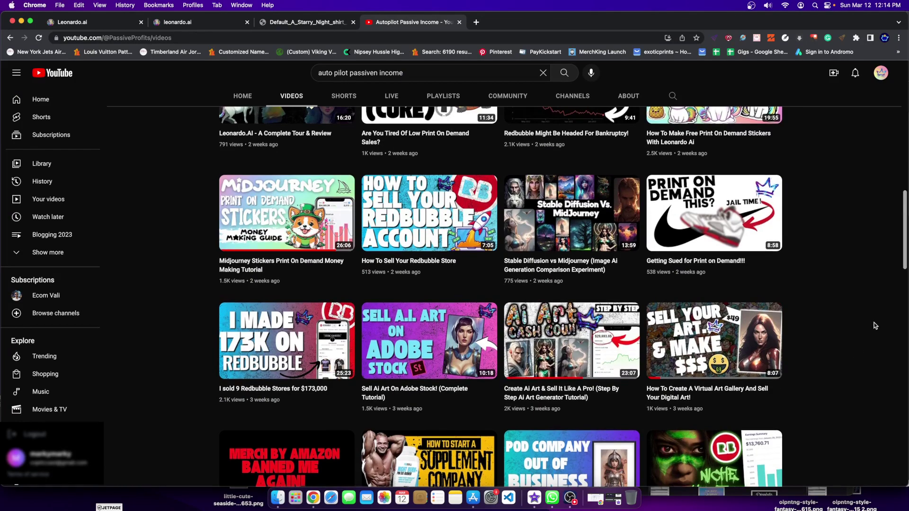
{"action": "scroll", "coordinate": [875, 326], "scroll_direction": "up", "scroll_amount": 2}
{"action": "scroll", "coordinate": [875, 325], "scroll_direction": "up", "scroll_amount": 5}
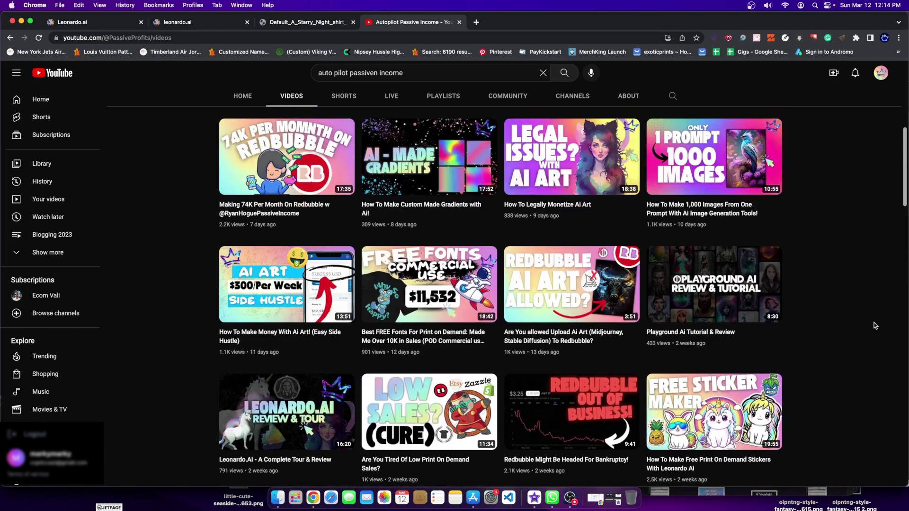
{"action": "scroll", "coordinate": [875, 326], "scroll_direction": "down", "scroll_amount": 10}
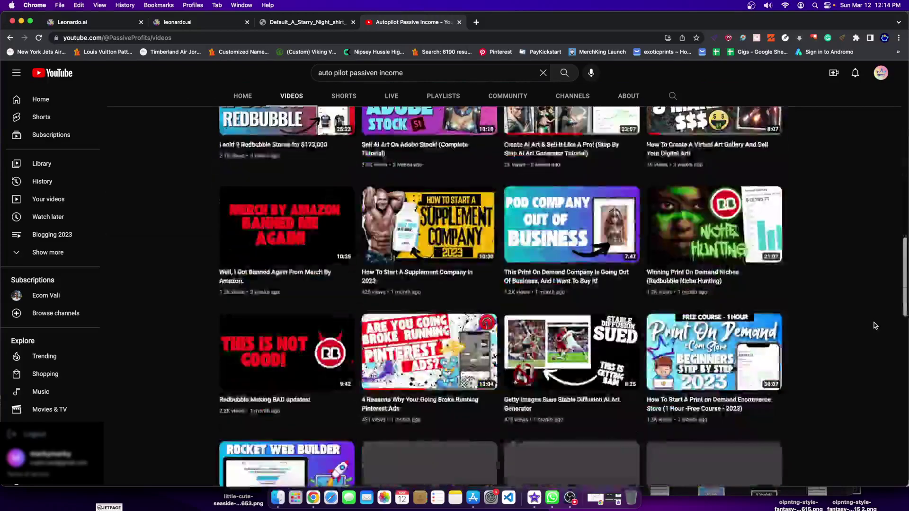
{"action": "scroll", "coordinate": [875, 325], "scroll_direction": "down", "scroll_amount": 5}
{"action": "scroll", "coordinate": [875, 326], "scroll_direction": "up", "scroll_amount": 7}
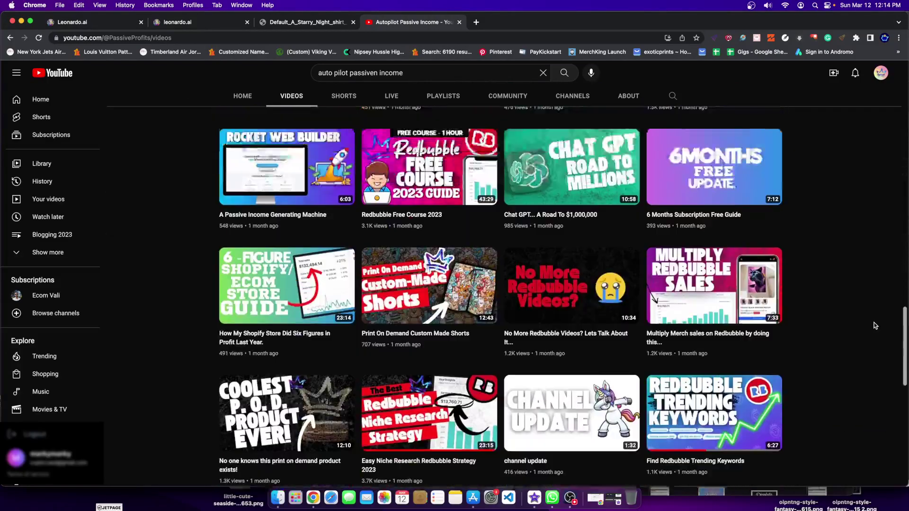
{"action": "scroll", "coordinate": [875, 325], "scroll_direction": "up", "scroll_amount": 5}
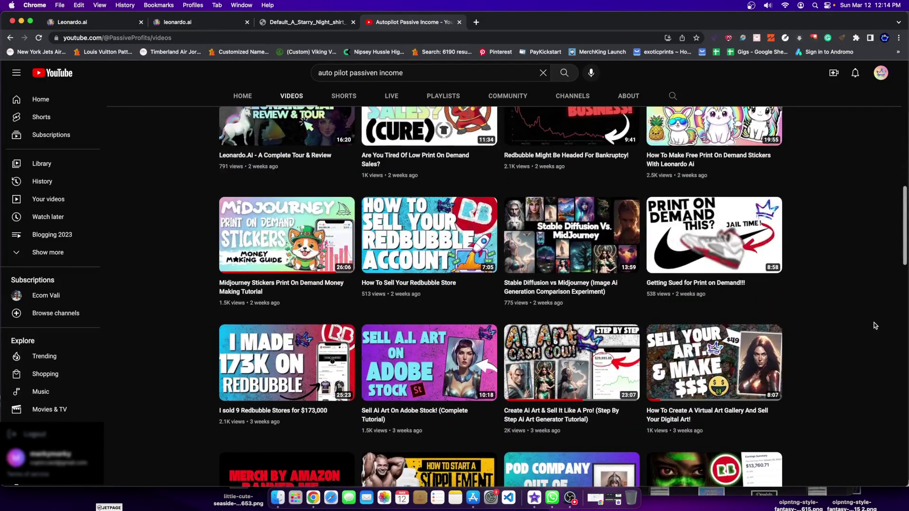
{"action": "mouse_move", "coordinate": [775, 365]}
{"action": "mouse_move", "coordinate": [700, 410]}
Return to the Leonardo.Ai generations, review the moon lion batches, and preview the upscaled front-facing teal lion with the white moon.
{"action": "left_click", "coordinate": [202, 23]}
{"action": "scroll", "coordinate": [436, 295], "scroll_direction": "up", "scroll_amount": 6}
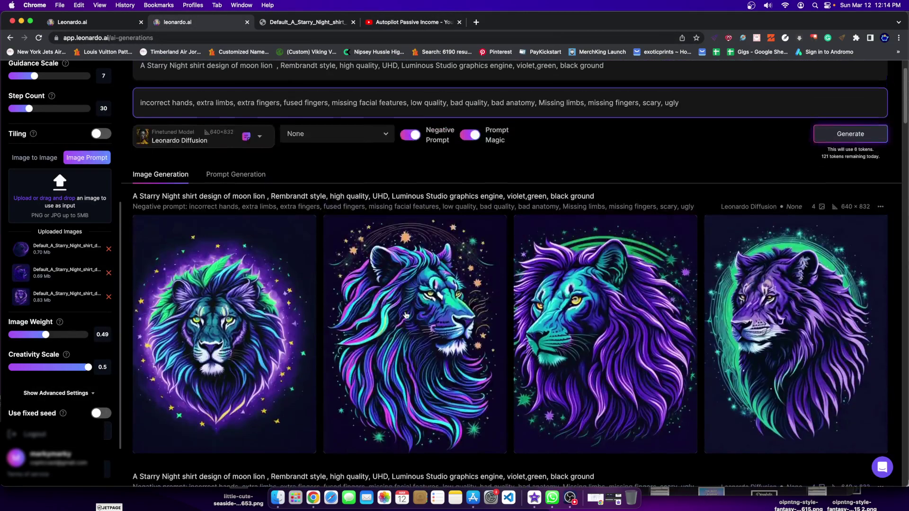
{"action": "scroll", "coordinate": [436, 296], "scroll_direction": "down", "scroll_amount": 4}
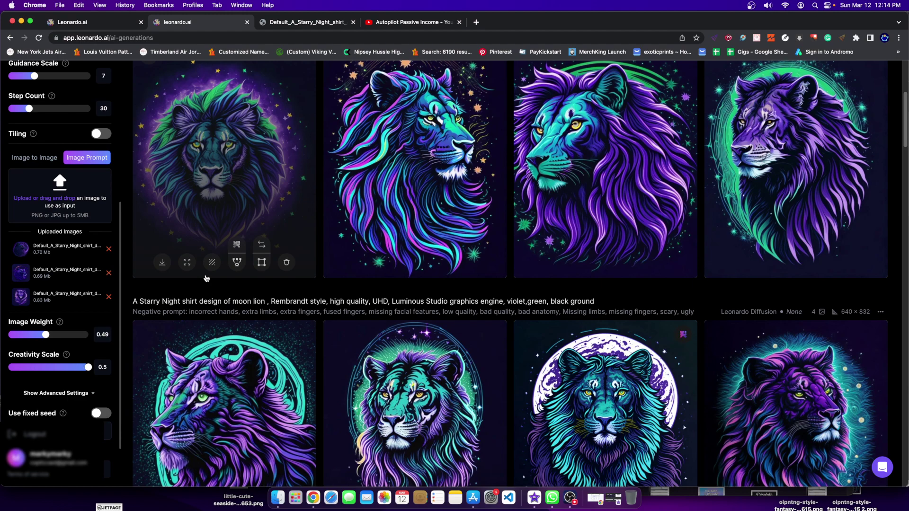
{"action": "scroll", "coordinate": [327, 294], "scroll_direction": "down", "scroll_amount": 3}
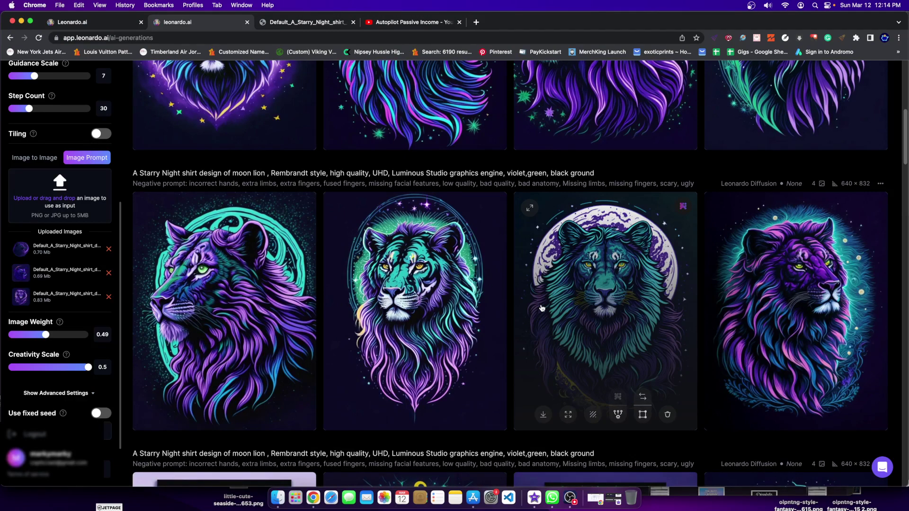
{"action": "left_click", "coordinate": [568, 282]}
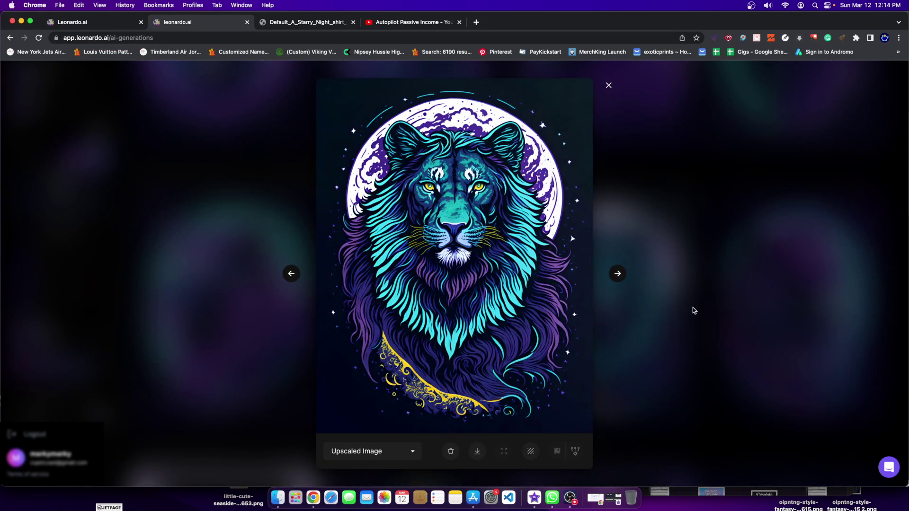